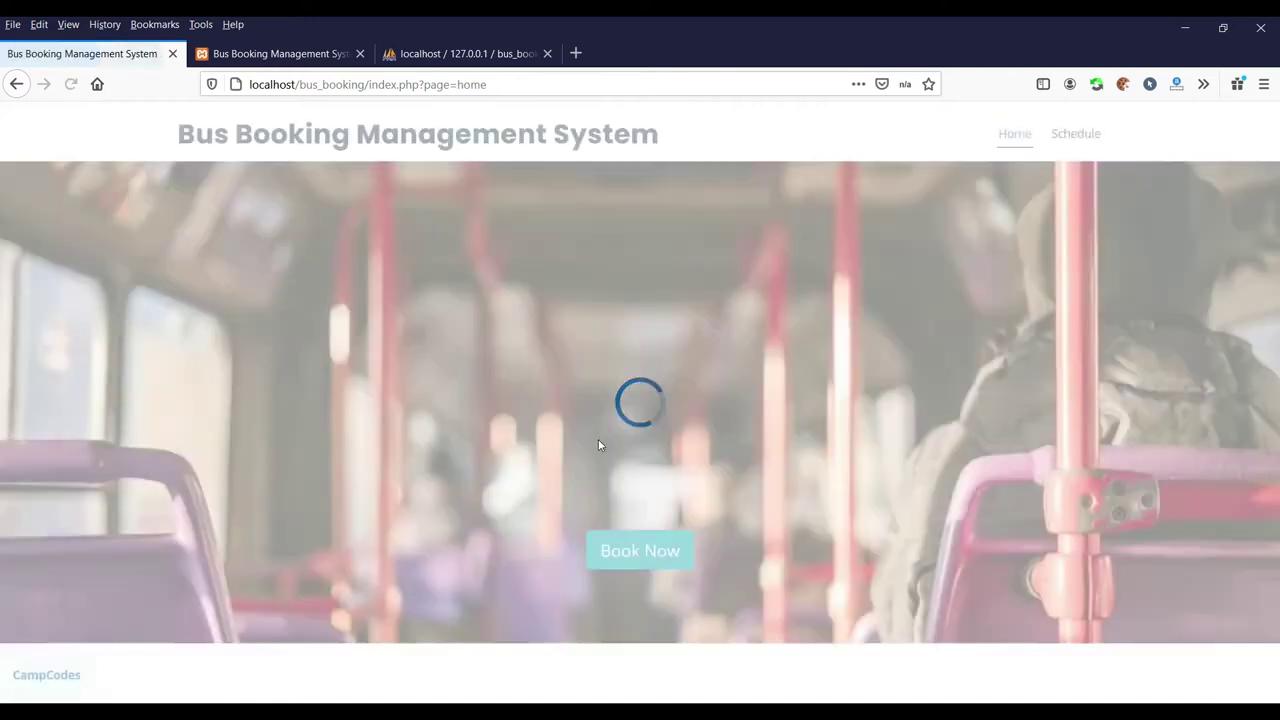
Search the public site for Sample Terminal trips on Jan 11, 2021
click(600, 241)
click(550, 351)
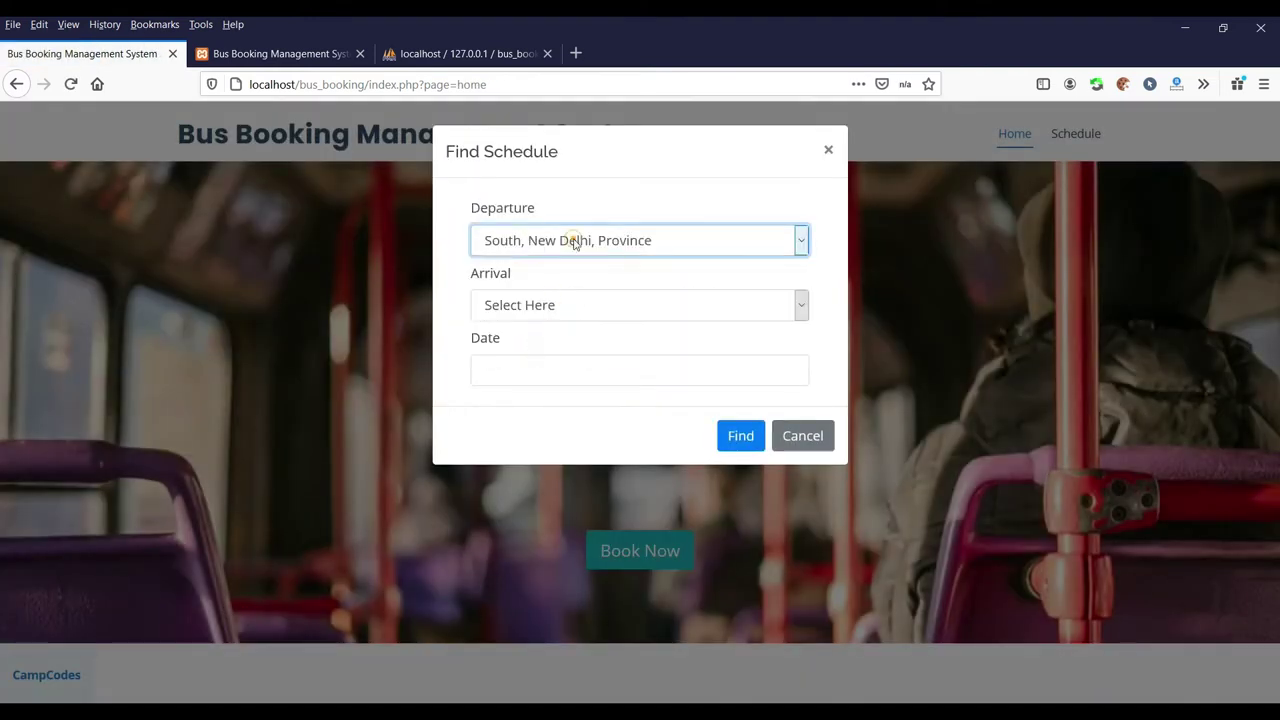
click(571, 240)
click(600, 297)
click(640, 305)
click(528, 360)
click(580, 362)
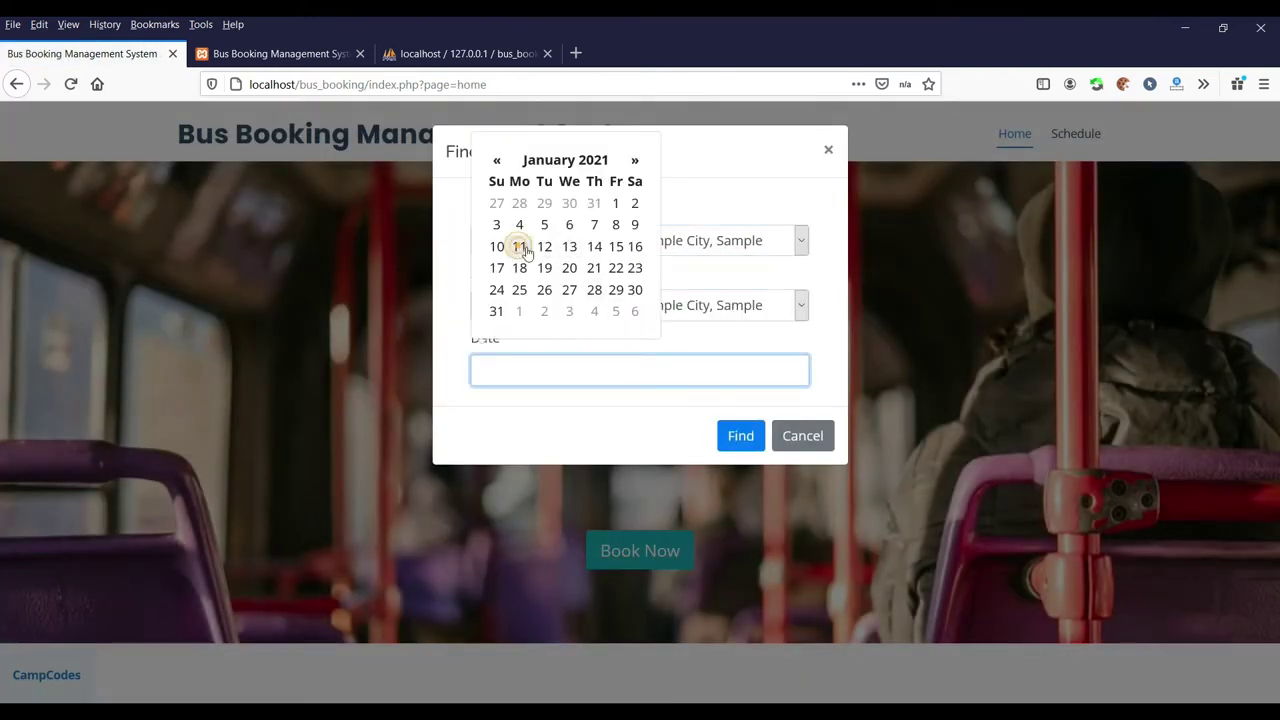
click(741, 436)
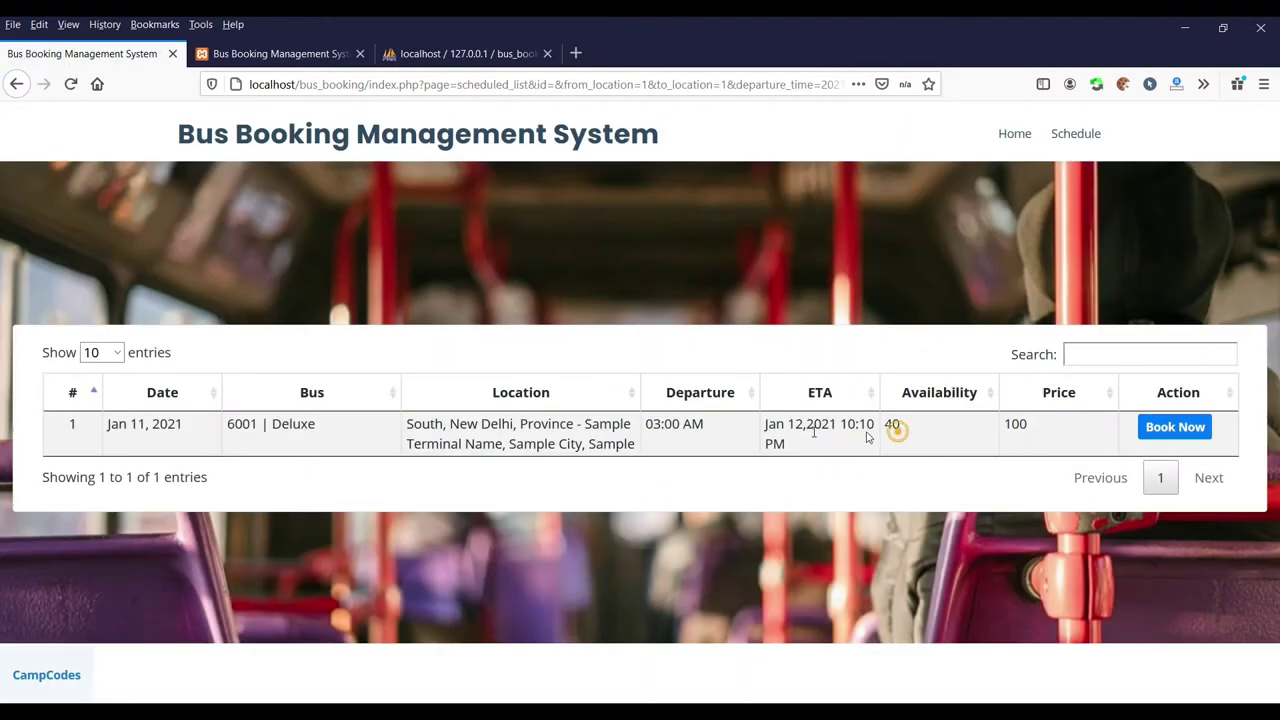
Open the booking form for the Jan 11 Deluxe trip, then cancel without booking
click(1208, 438)
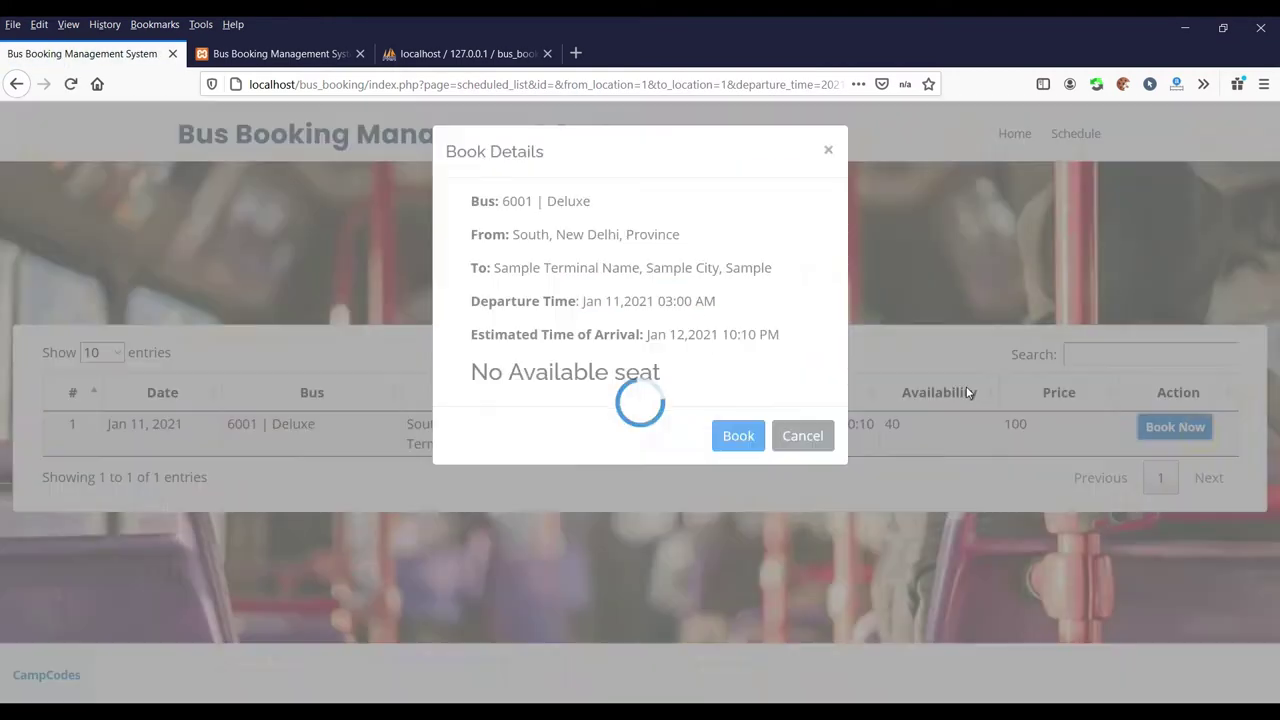
drag(705, 373, 518, 378)
click(804, 435)
Go to the admin login page at localhost/bus_booking/admin.php
click(500, 84)
drag(349, 84, 1003, 97)
text(i)
key(BackSpace)
text(admin.php)
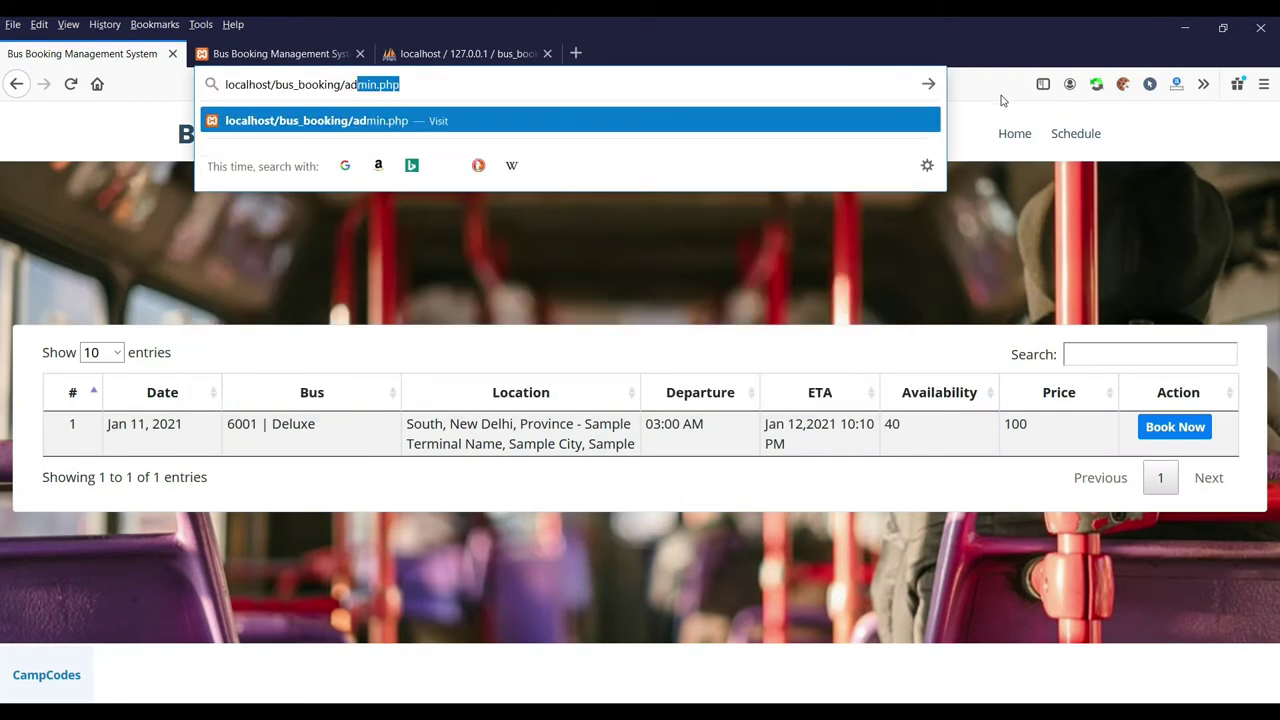
click(619, 124)
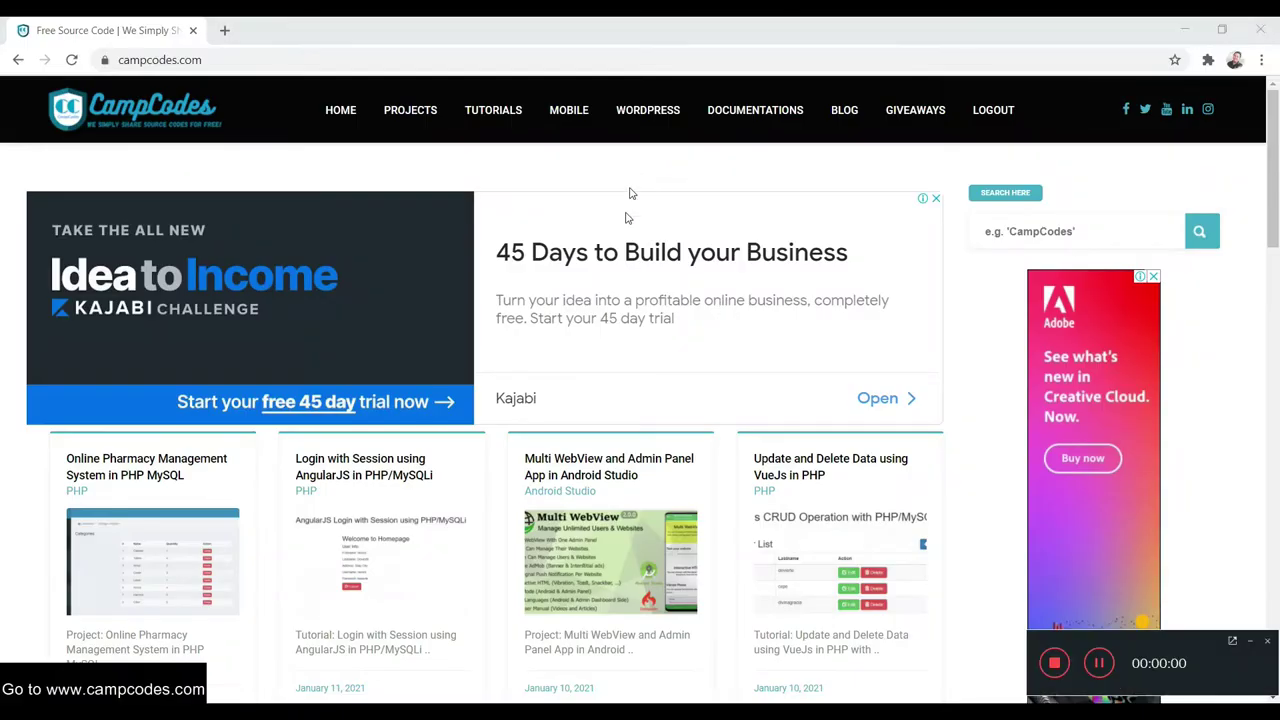
Scroll down the CampCodes homepage article listing
scroll(630, 246, down, 15)
Go to CampCodes' PHP projects category, dismiss the full-page ad, and scroll the project grid
scroll(1152, 556, down, 2)
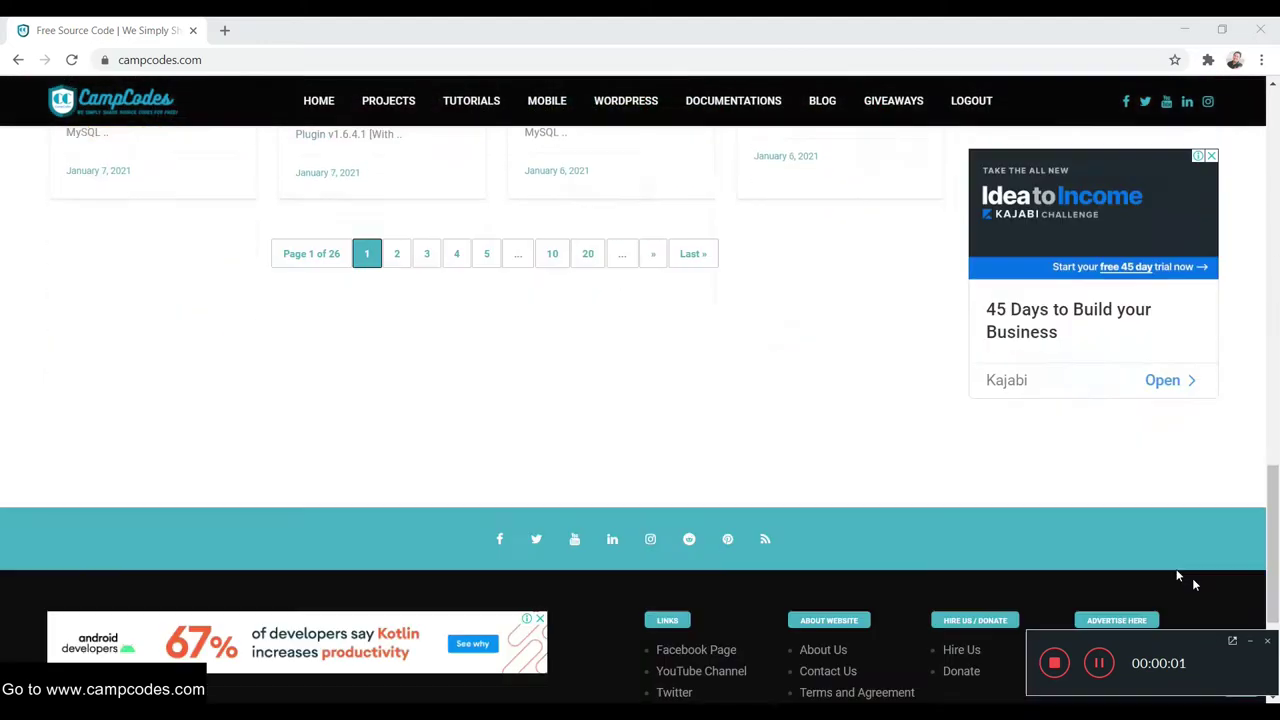
scroll(970, 432, up, 10)
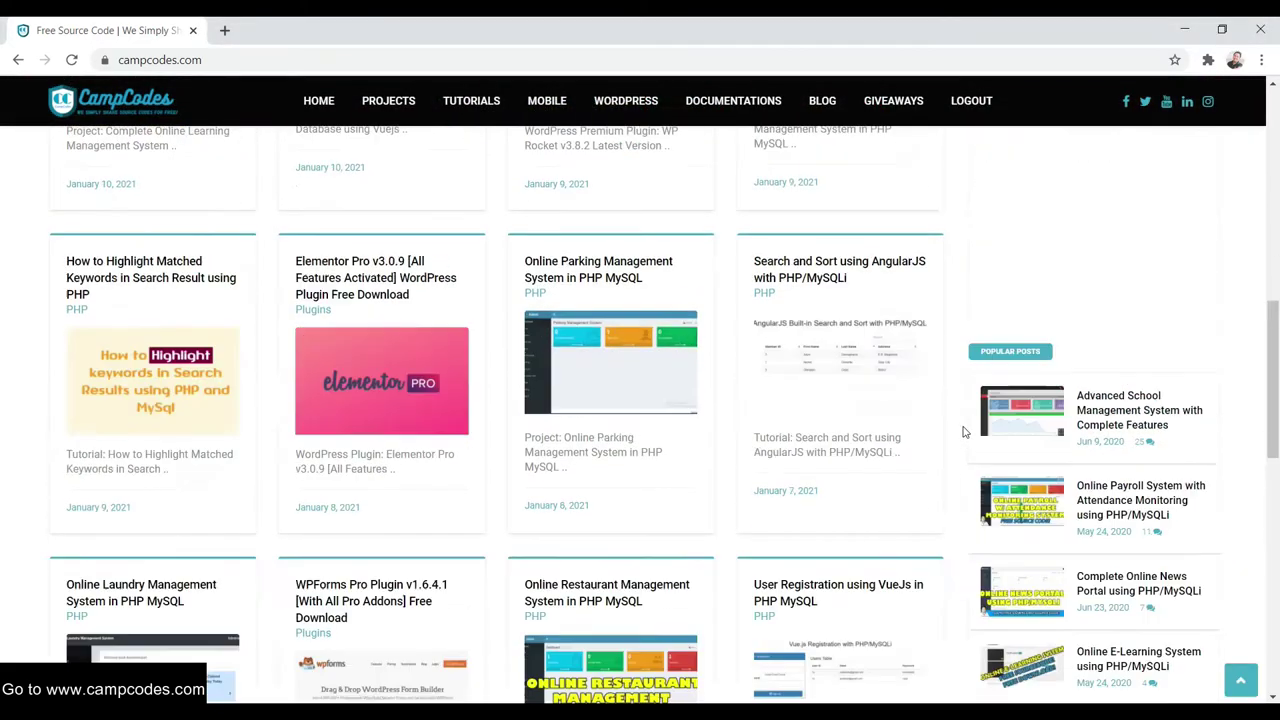
scroll(937, 358, up, 3)
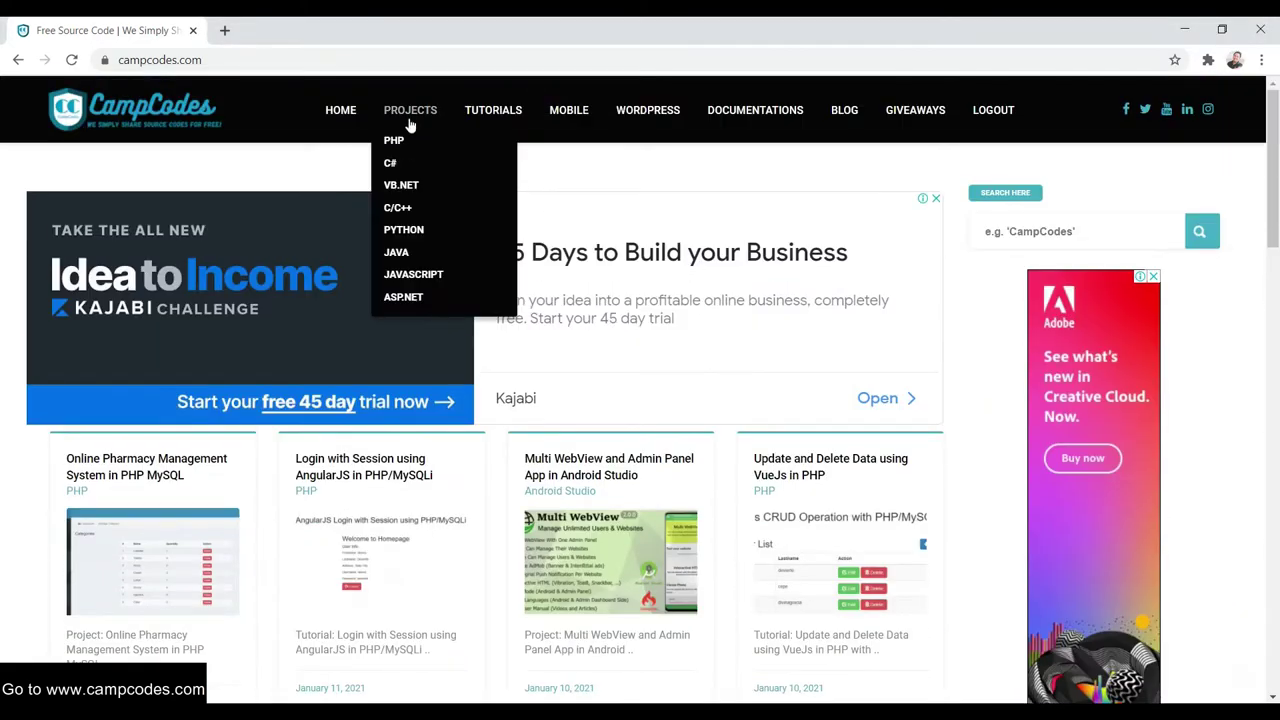
click(397, 140)
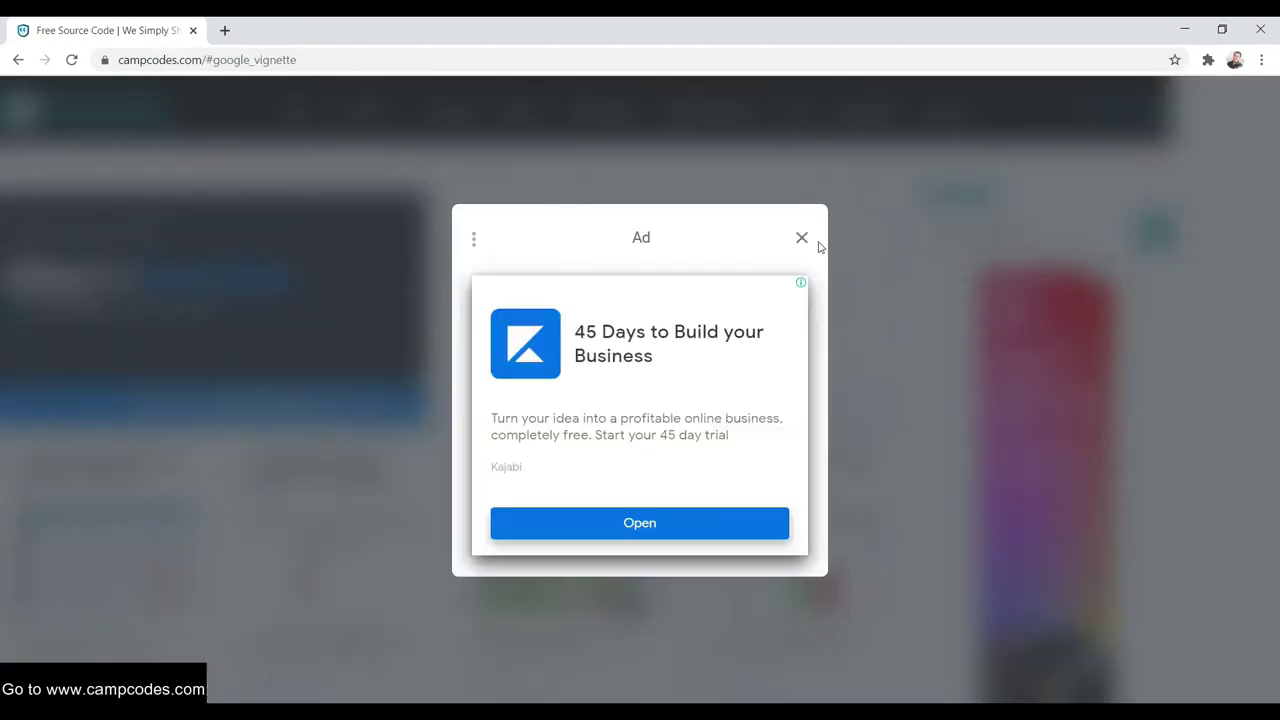
click(800, 238)
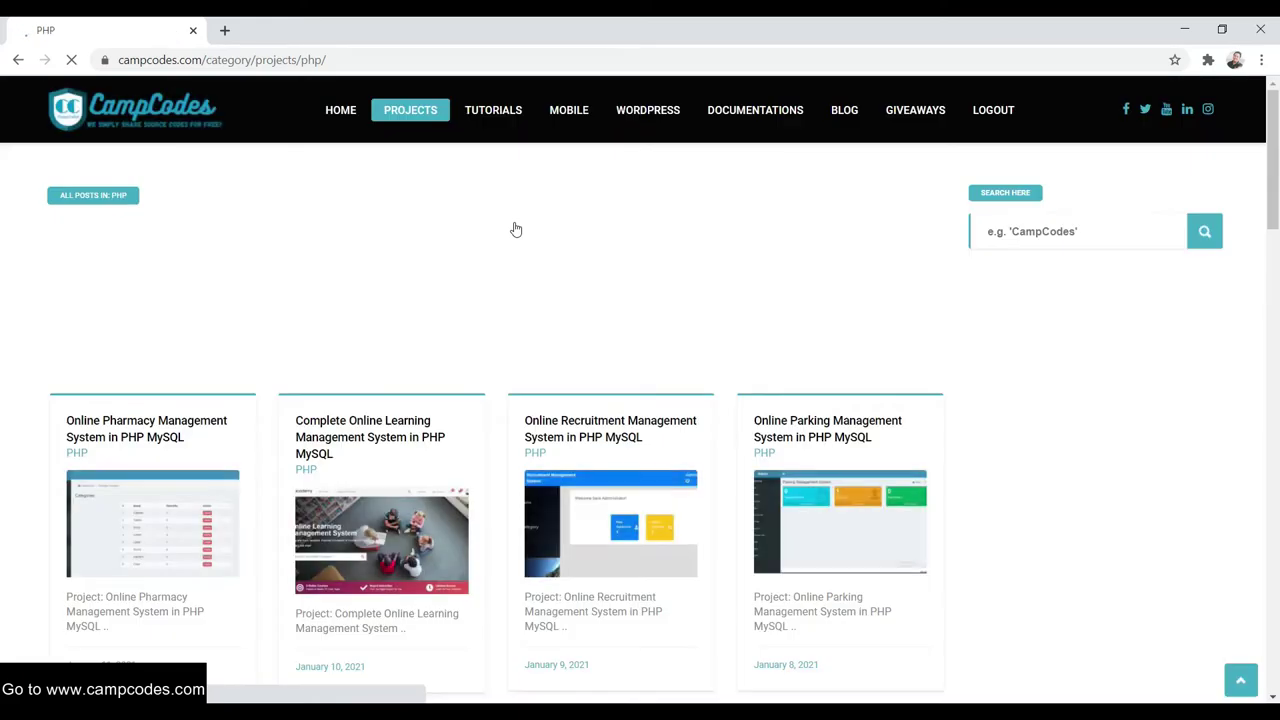
scroll(503, 251, down, 3)
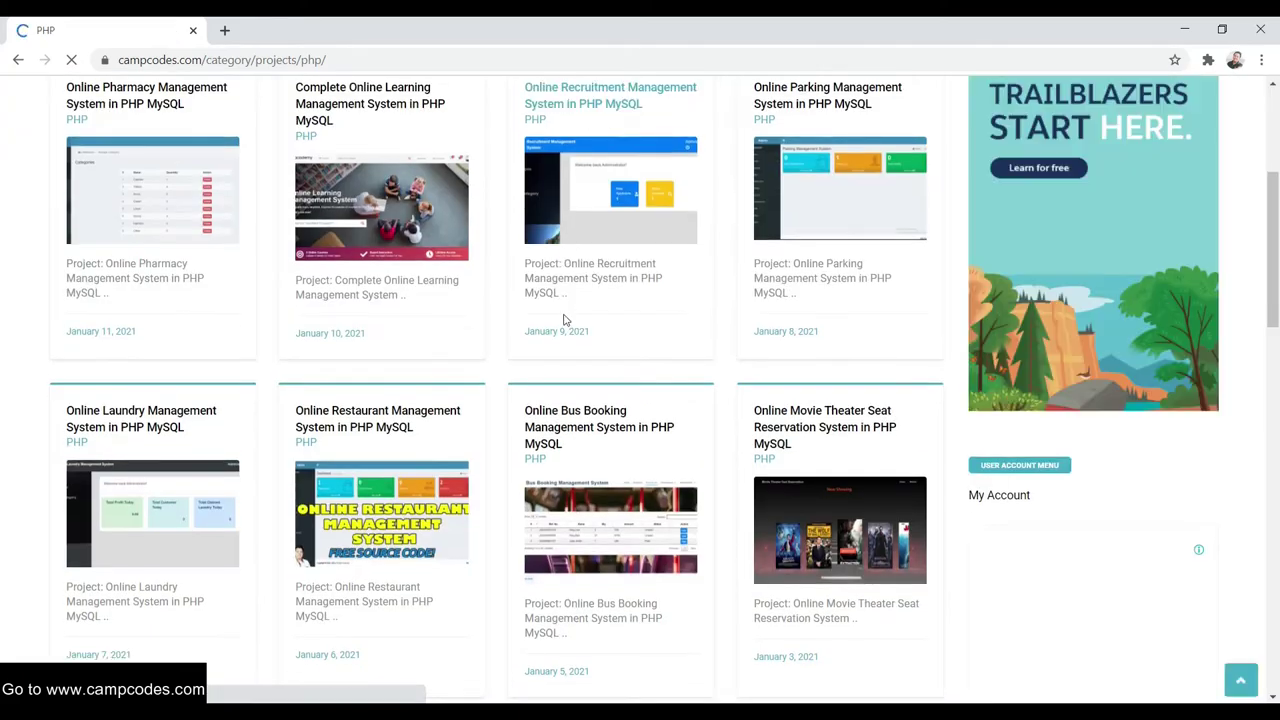
scroll(566, 320, down, 2)
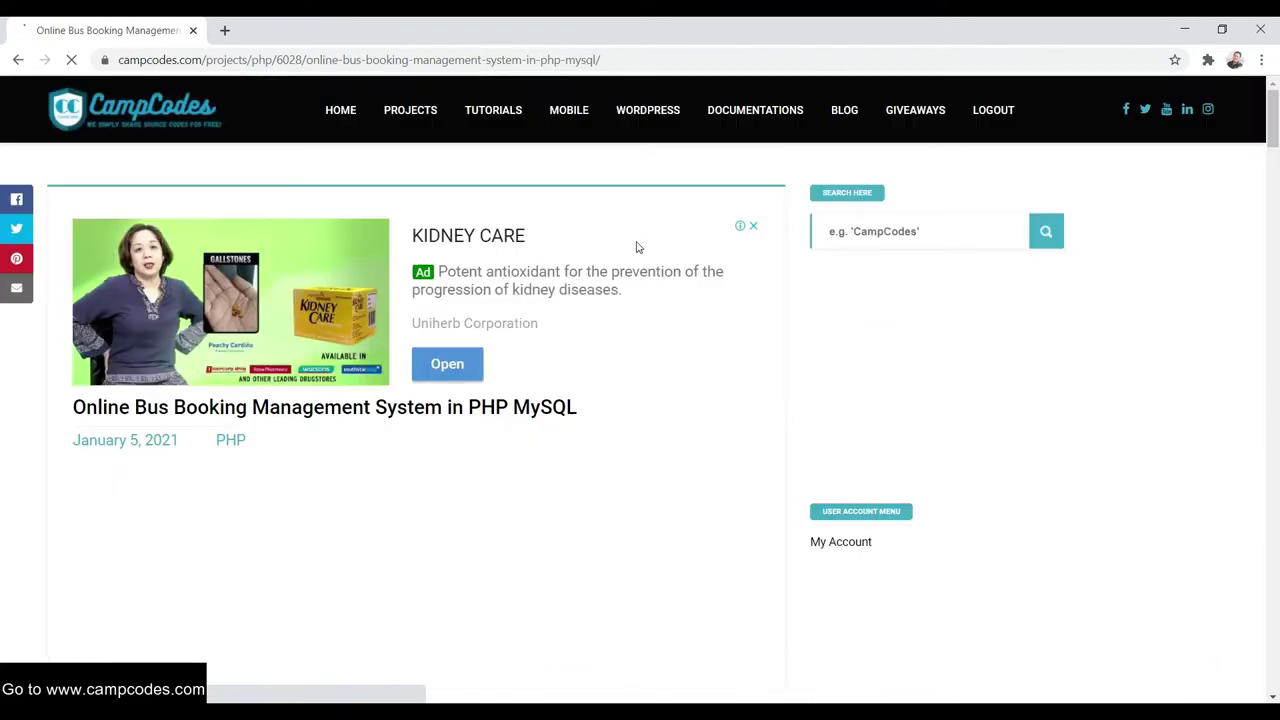
Scroll to the download box and start downloading the bus booking project's source code
scroll(612, 260, down, 3)
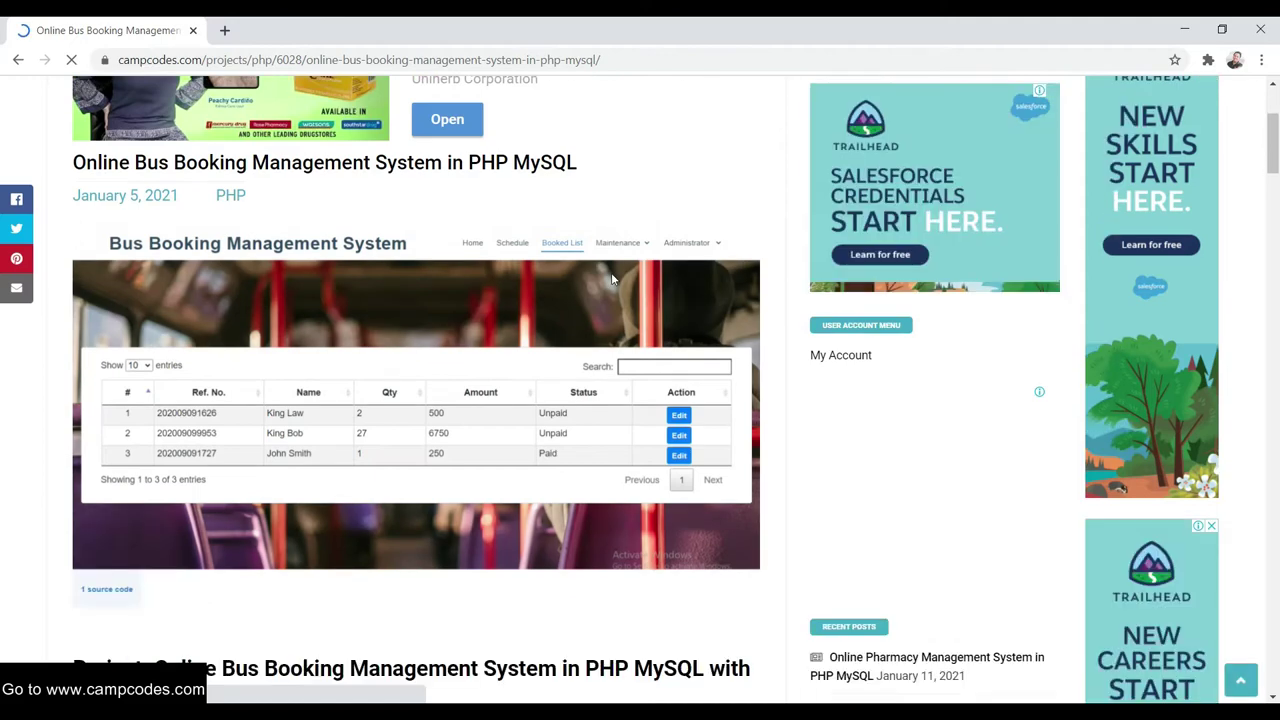
scroll(486, 285, down, 10)
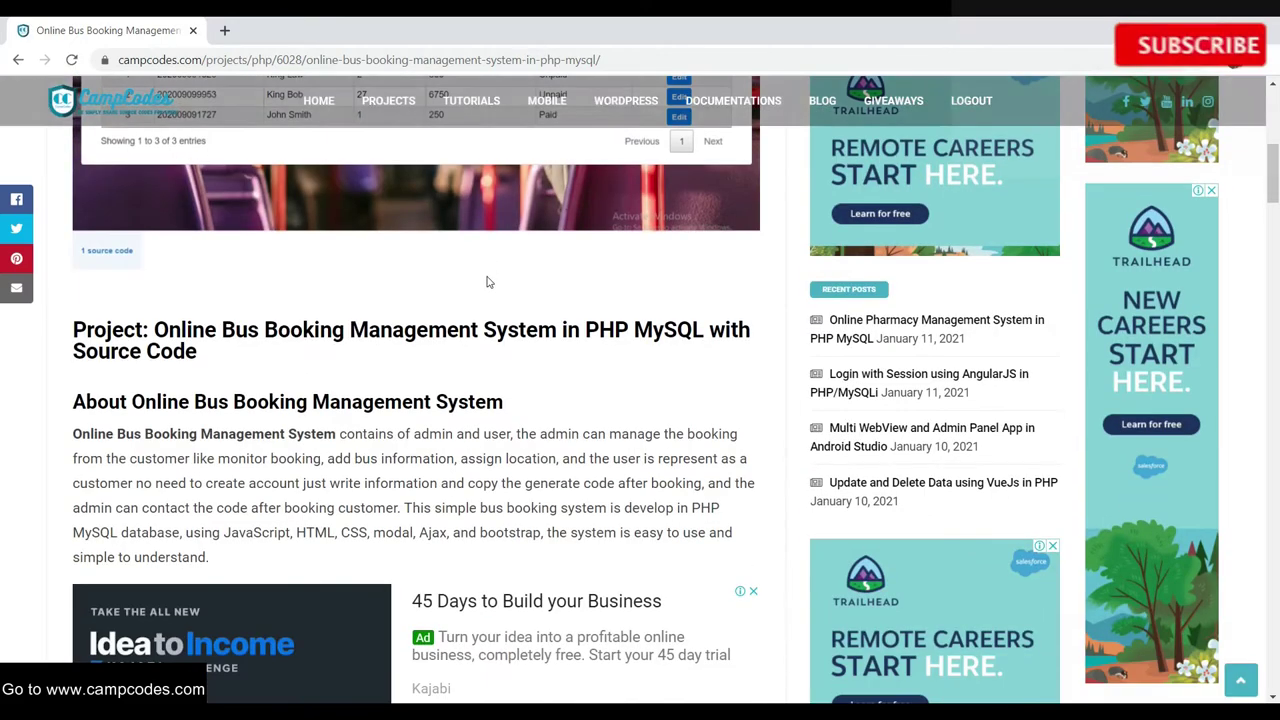
scroll(484, 287, down, 12)
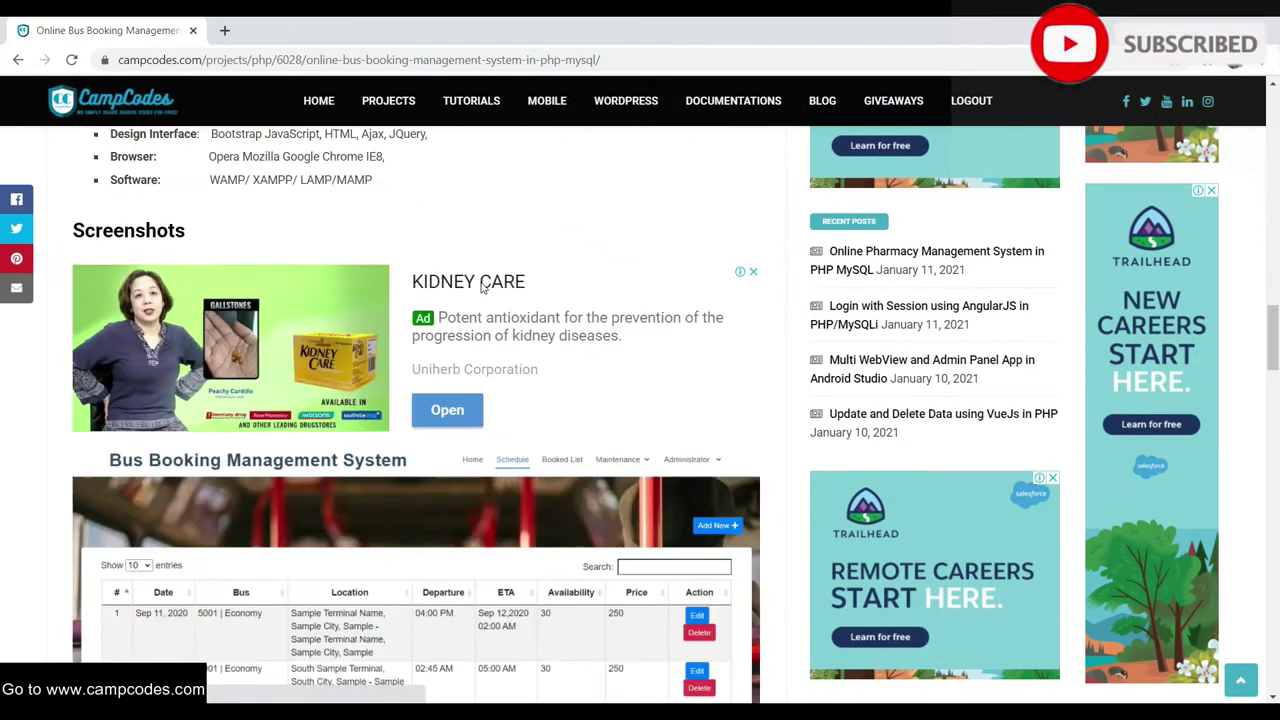
scroll(483, 285, down, 10)
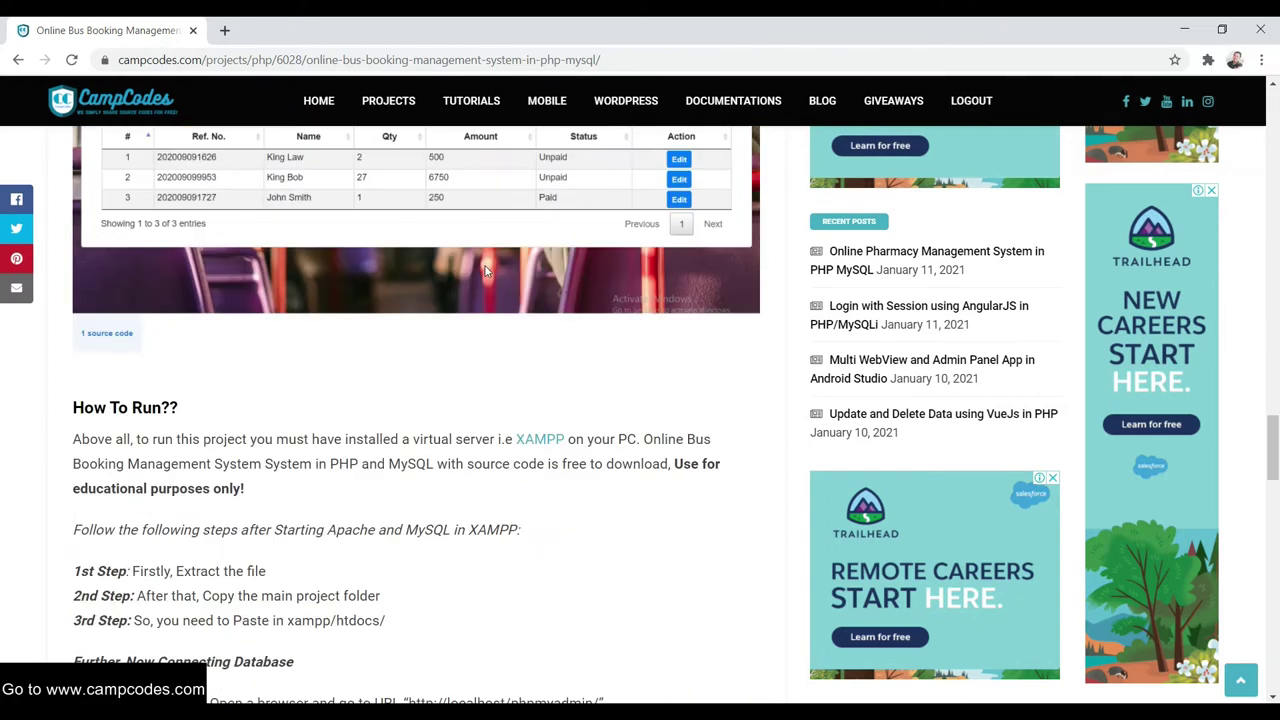
scroll(480, 276, down, 3)
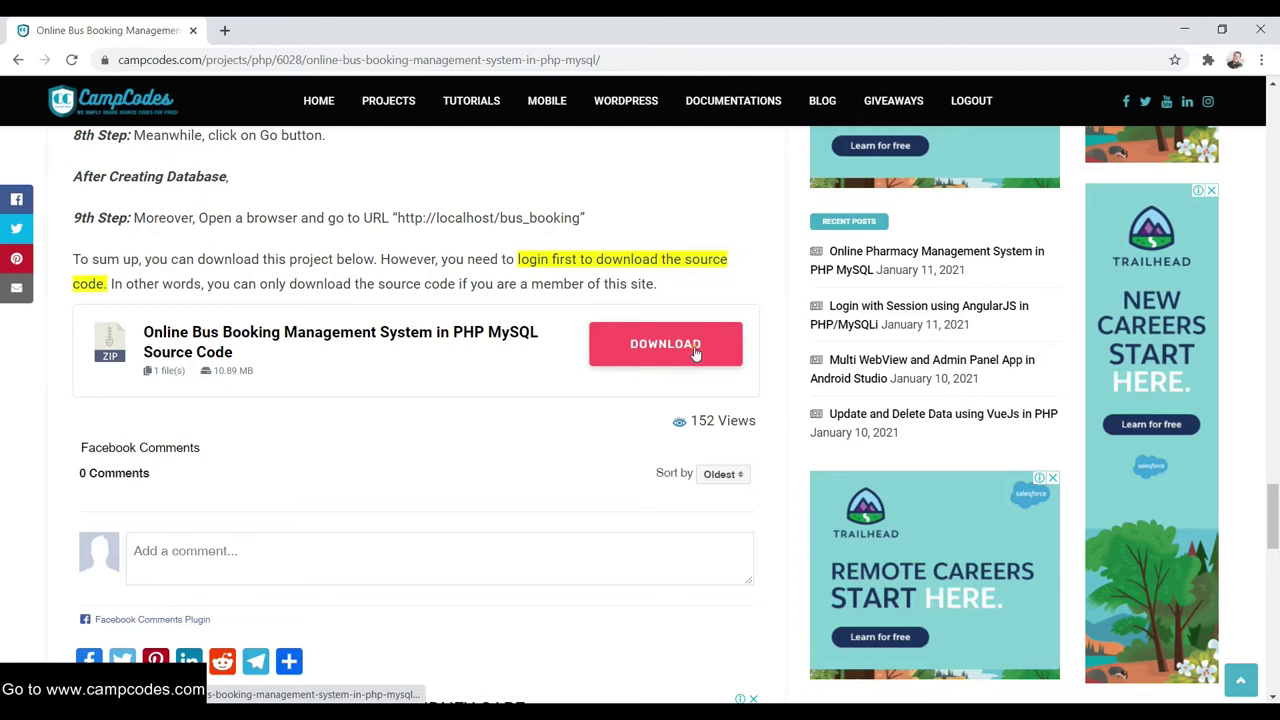
click(695, 350)
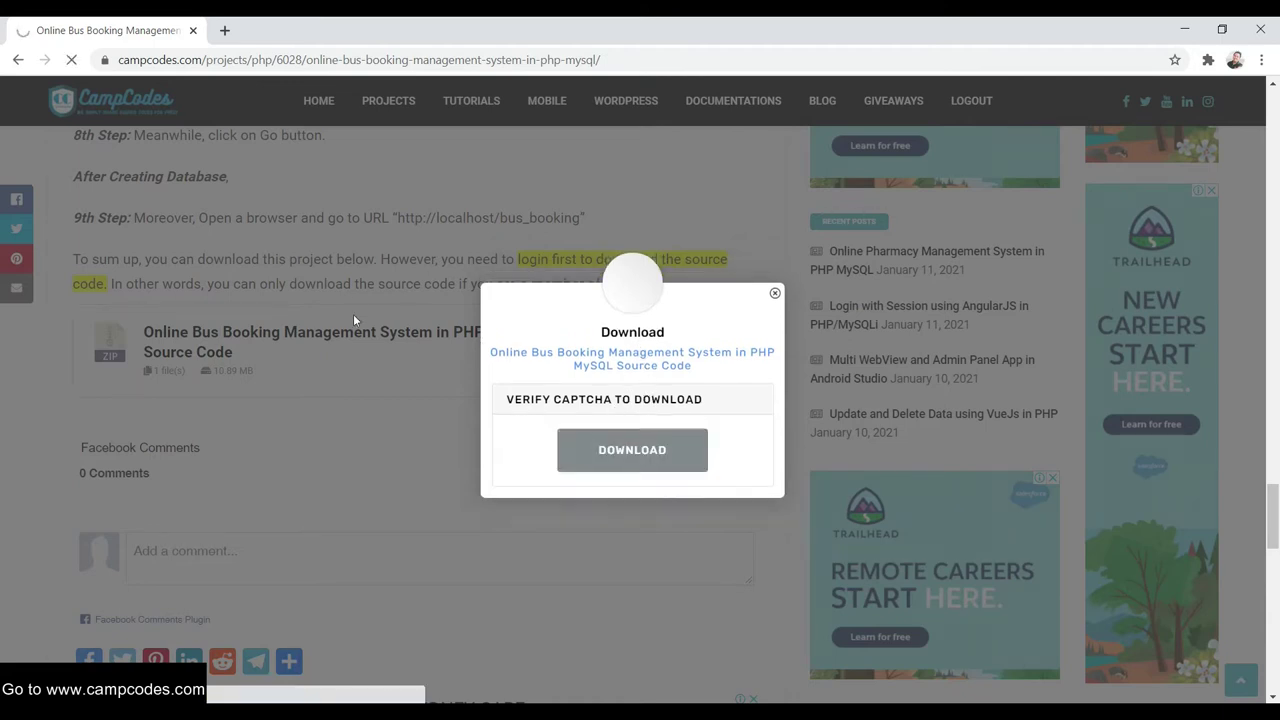
Scroll back up the project page and bring up options for the downloaded file
scroll(385, 335, up, 3)
scroll(385, 336, up, 2)
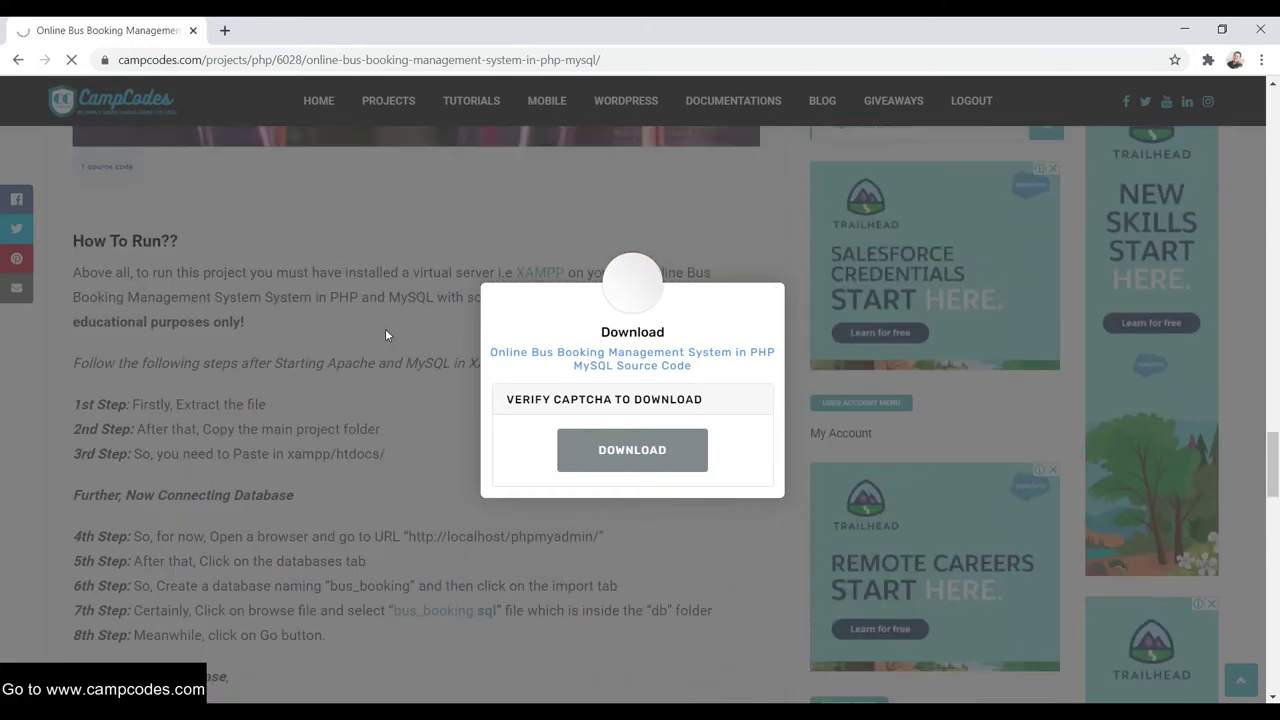
scroll(385, 331, up, 6)
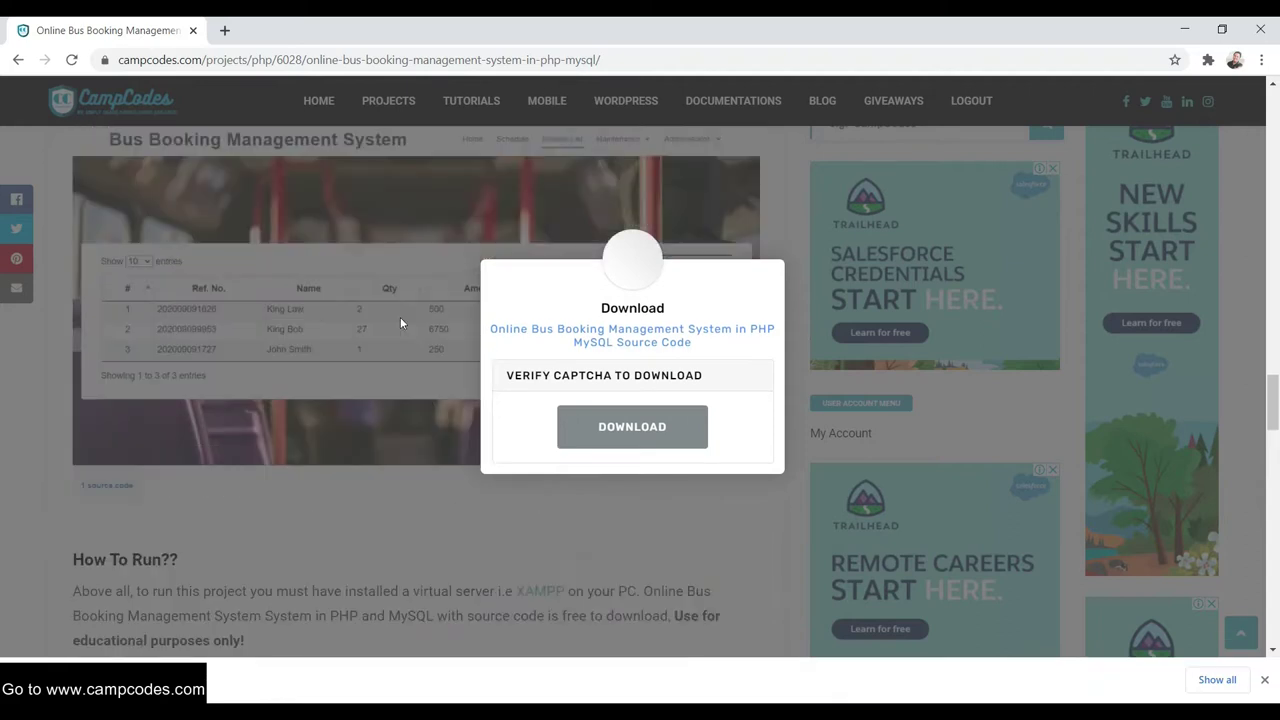
scroll(407, 320, up, 9)
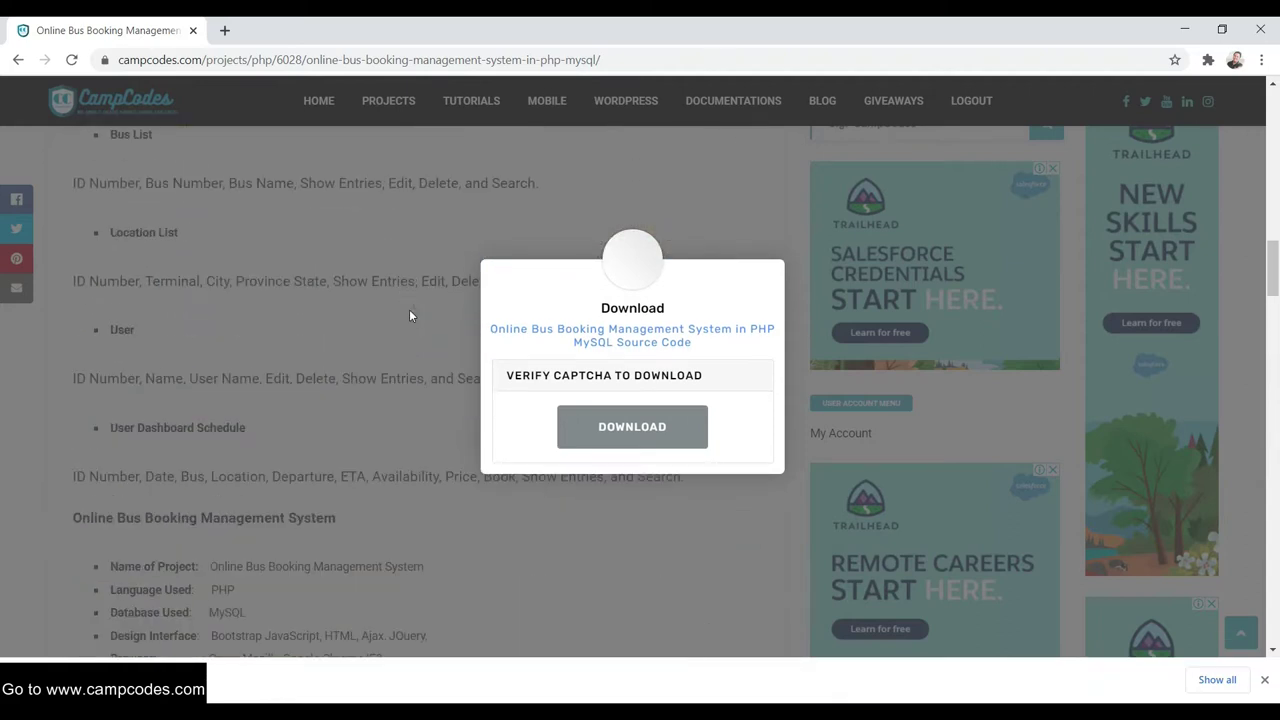
scroll(407, 320, up, 10)
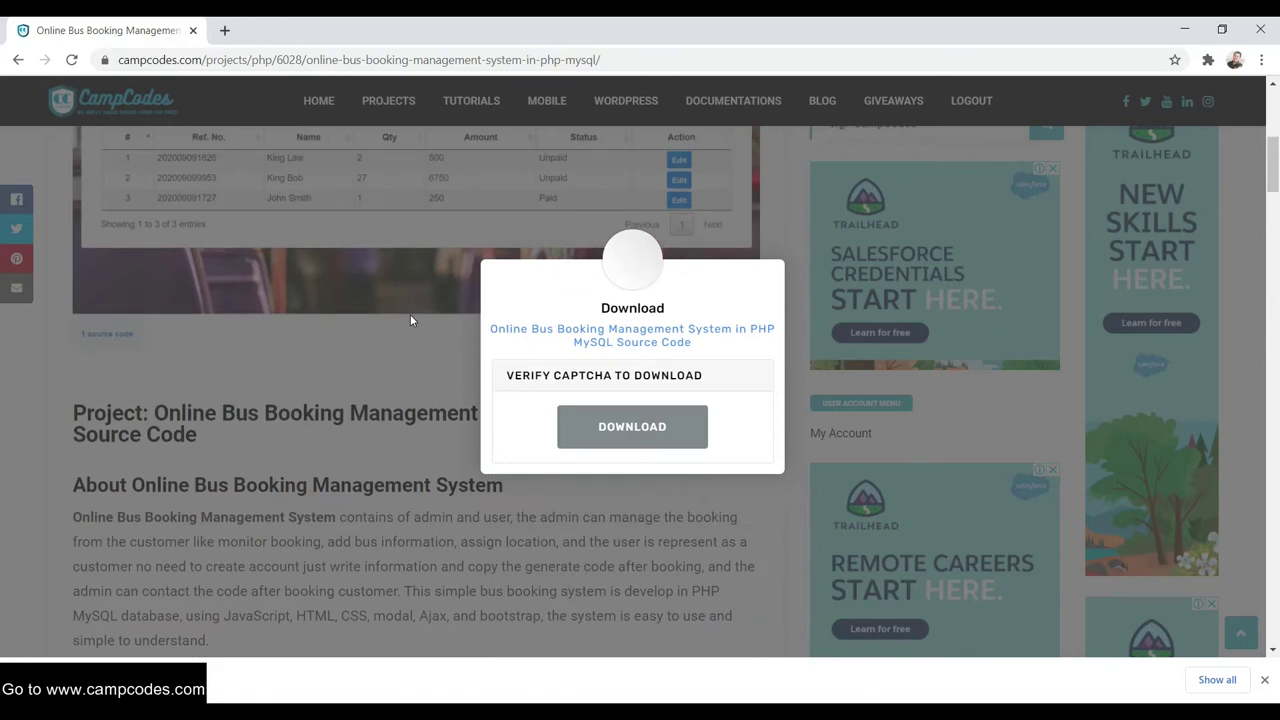
scroll(382, 318, up, 5)
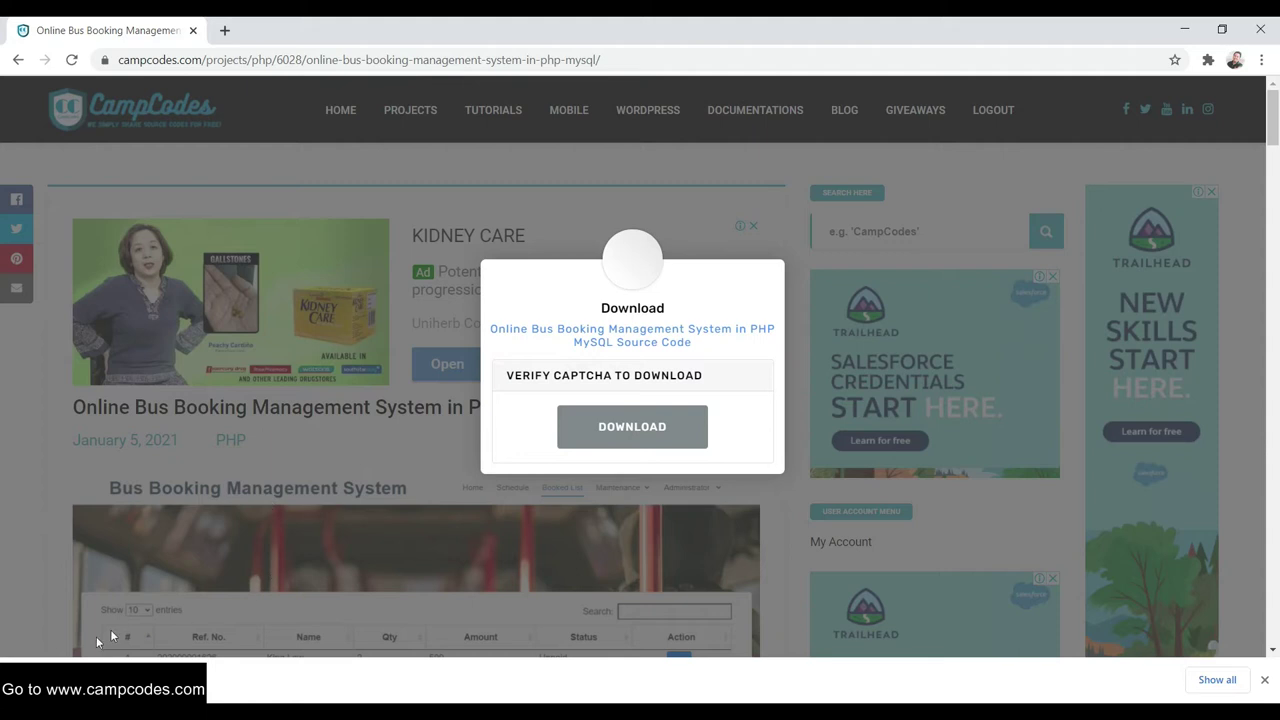
right_click(104, 679)
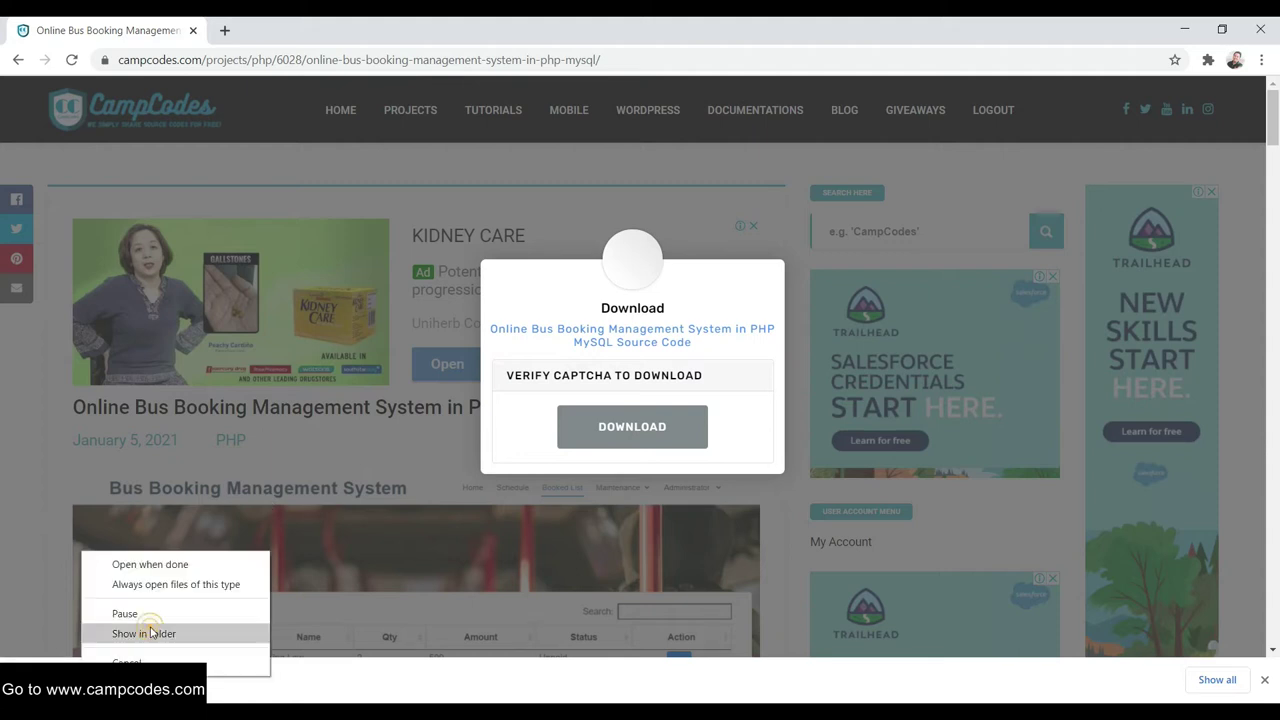
Show the download in the Downloads folder and refresh until bus_booking.zip appears
click(138, 632)
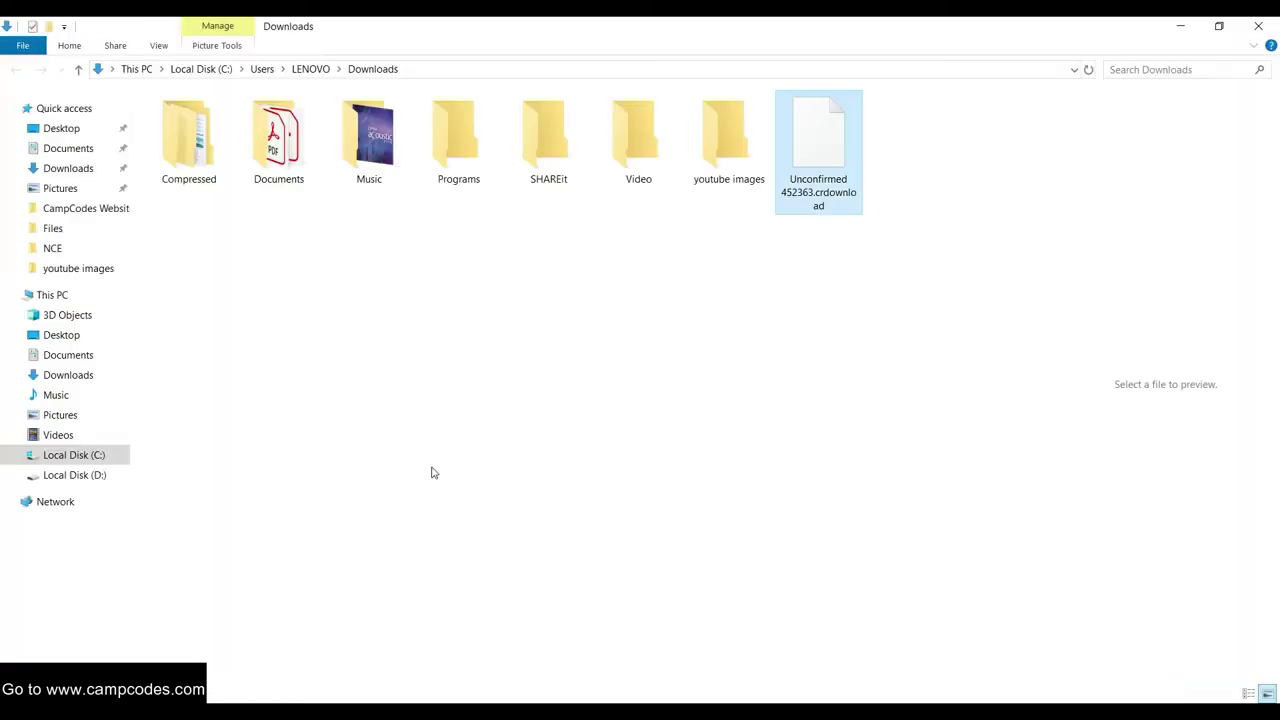
right_click(509, 265)
click(557, 357)
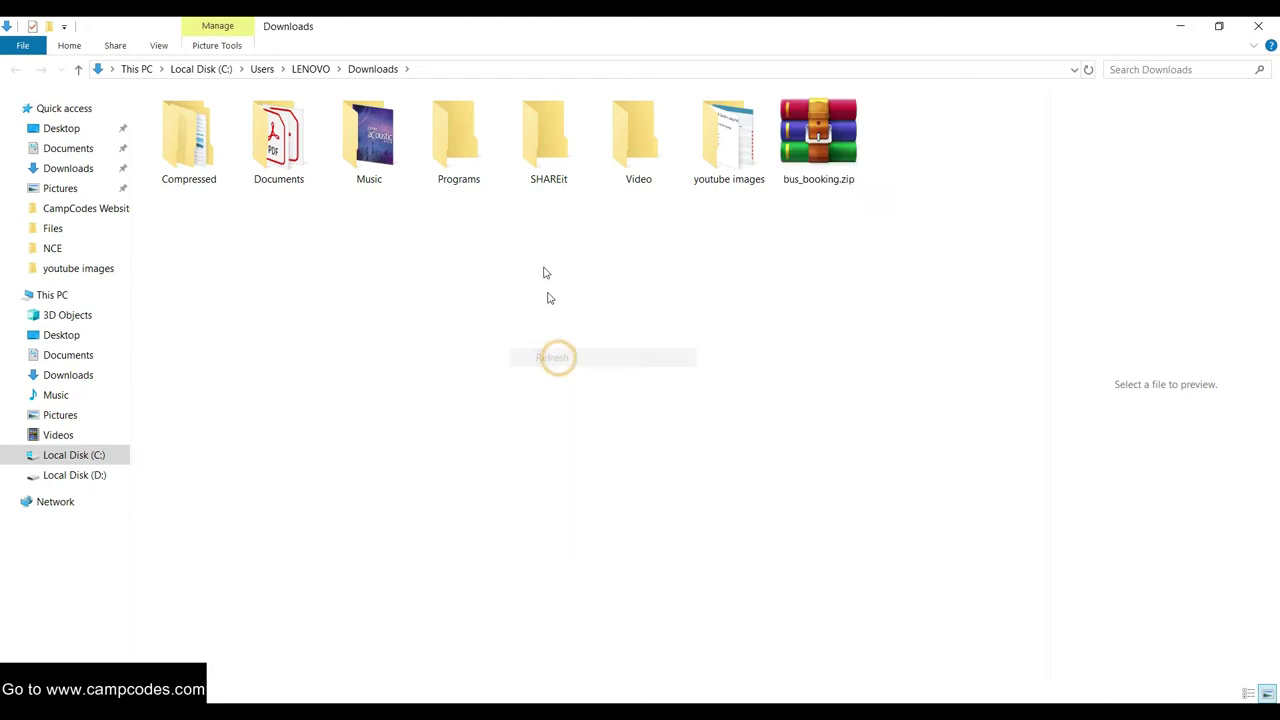
right_click(543, 257)
click(586, 349)
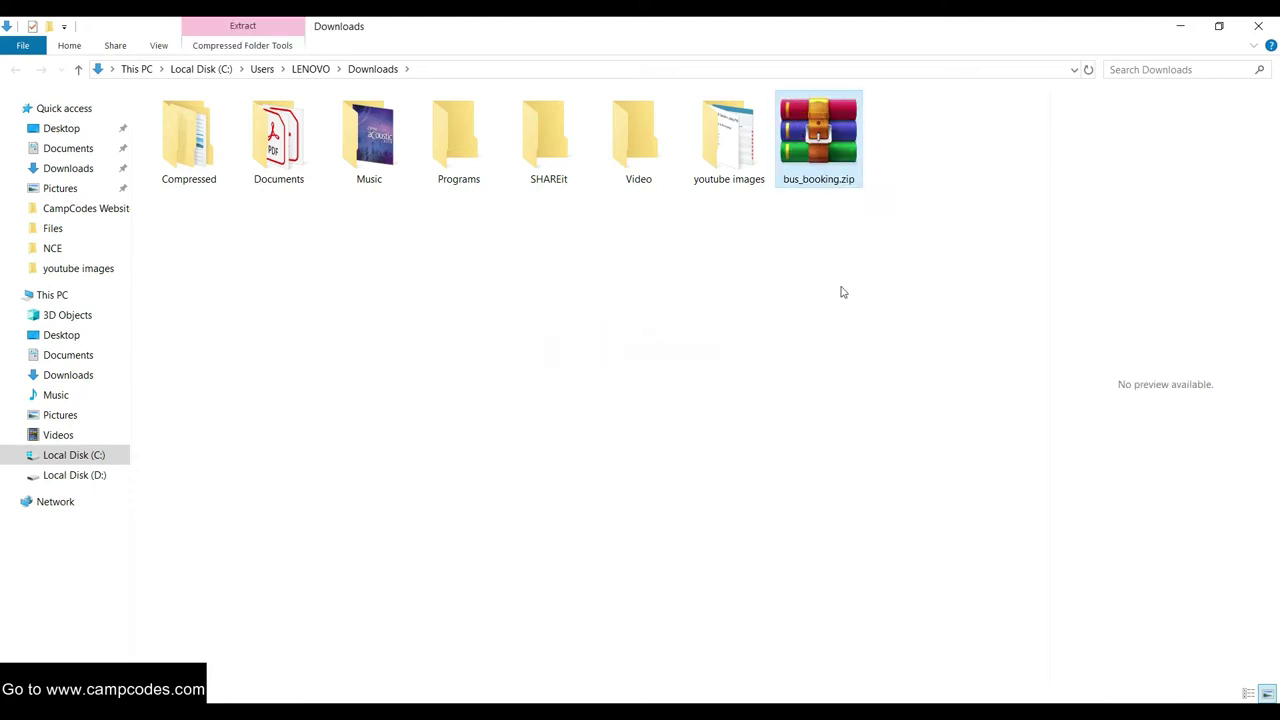
Extract bus_booking.zip and open the inner bus_booking project folder
right_click(840, 147)
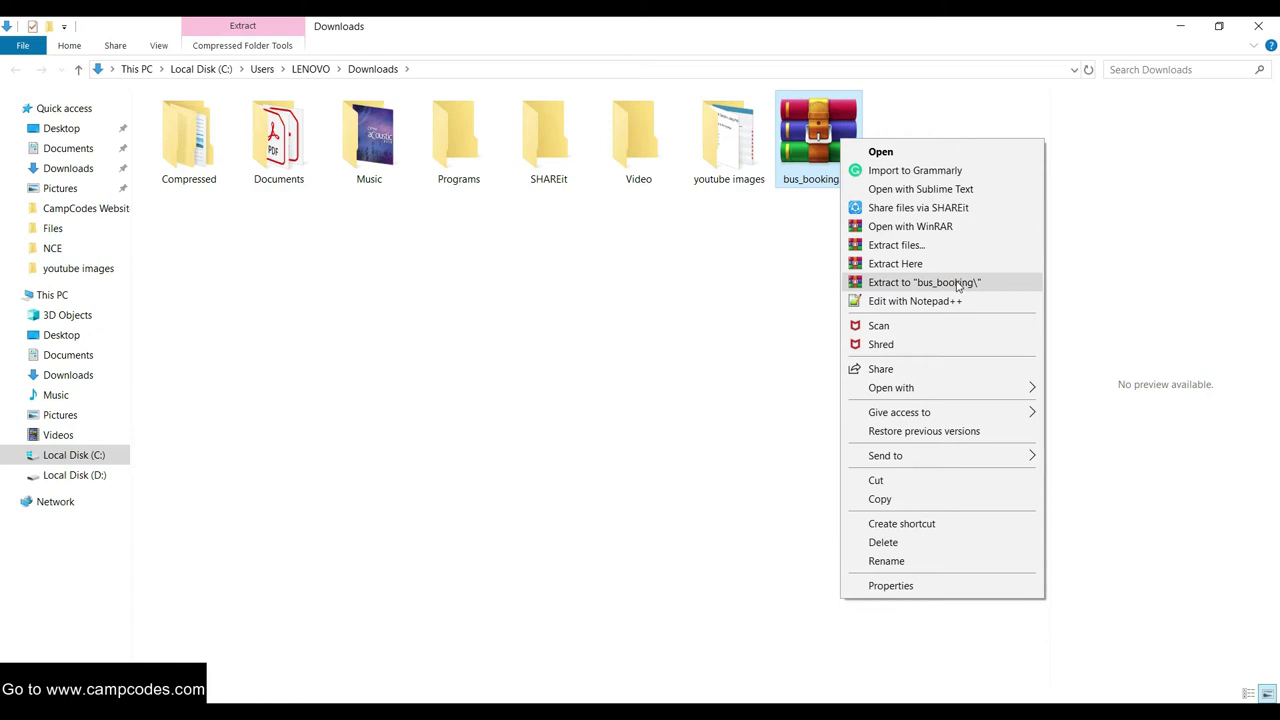
click(950, 284)
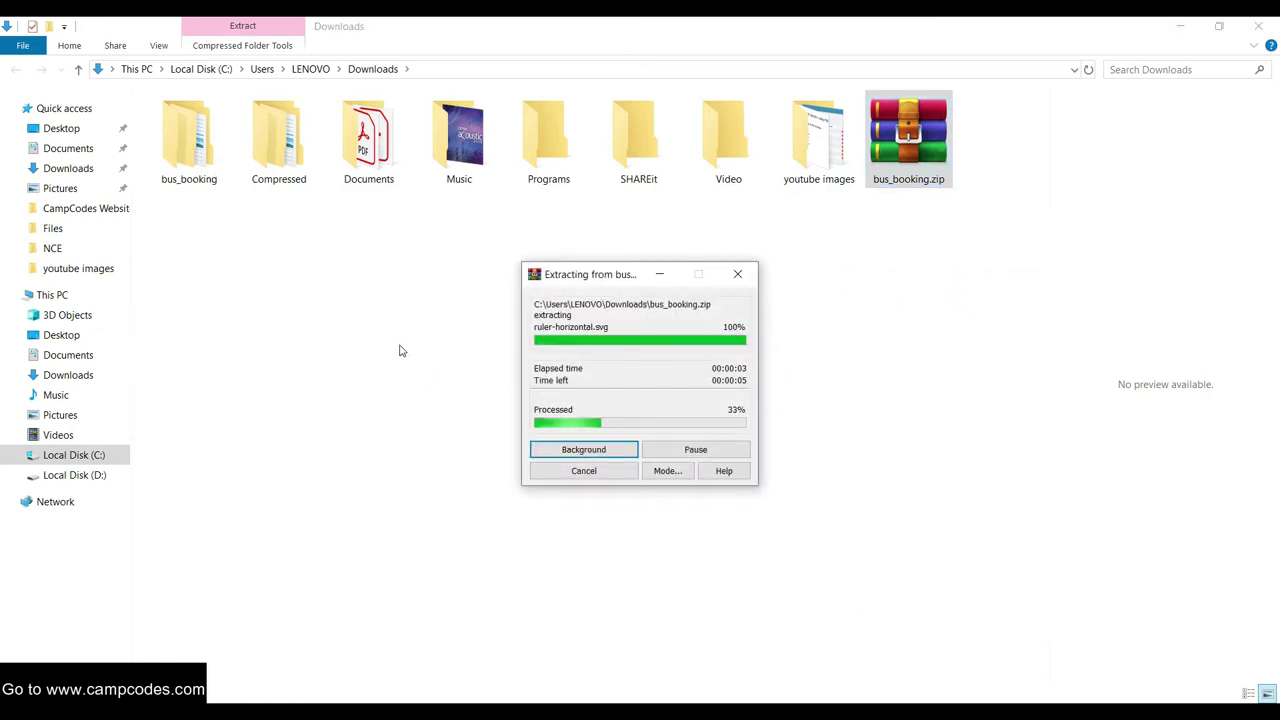
double_click(181, 149)
double_click(200, 121)
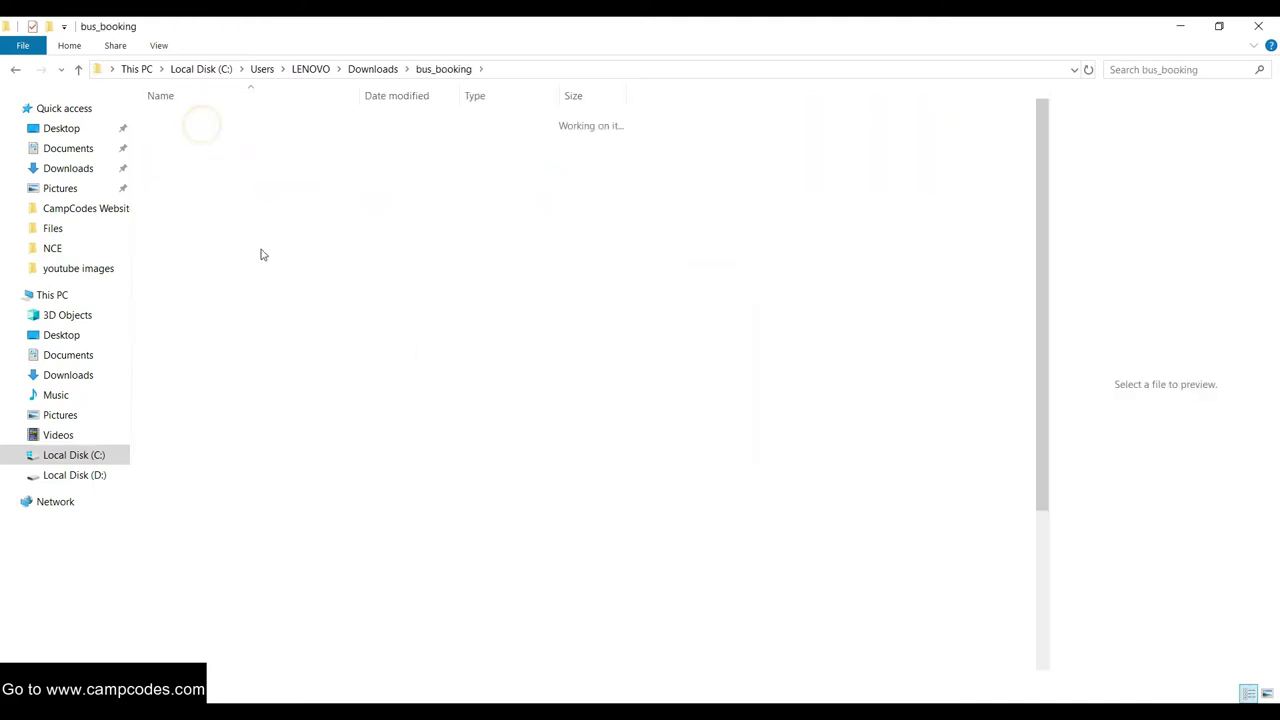
Preview Readme.txt, then close the template readme window
scroll(287, 333, down, 5)
click(214, 531)
click(190, 531)
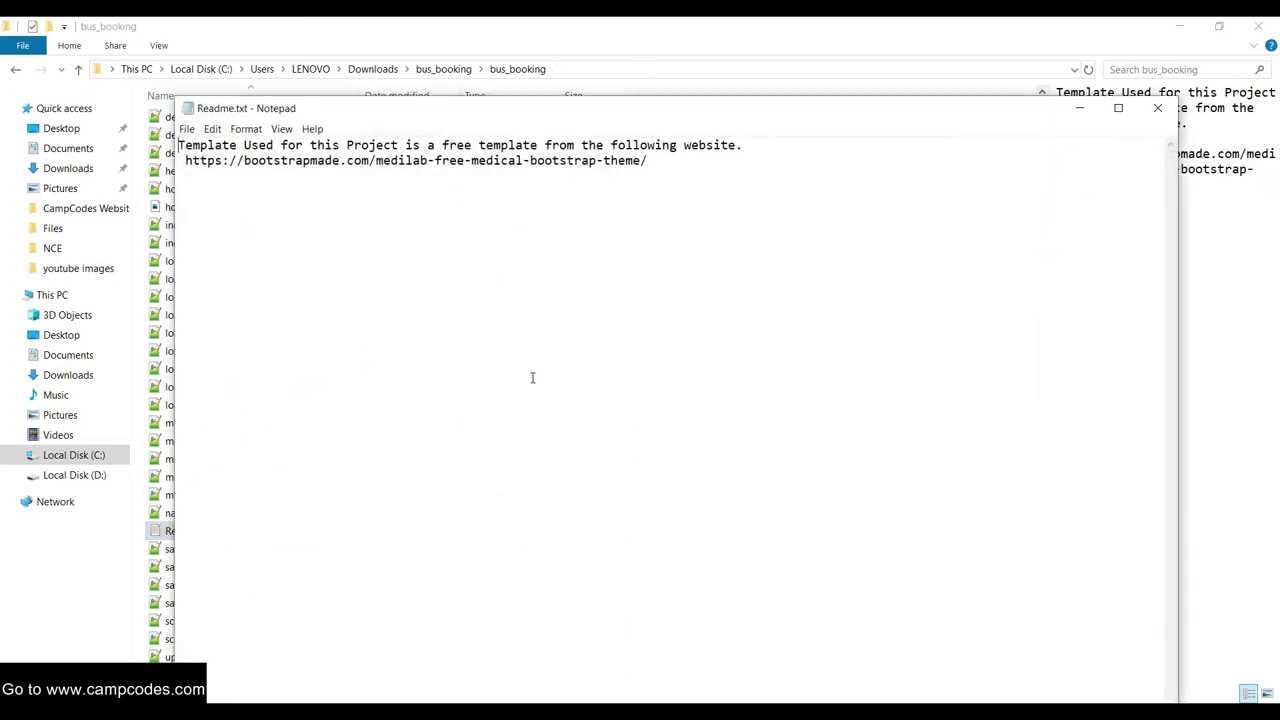
click(1157, 108)
scroll(280, 409, up, 4)
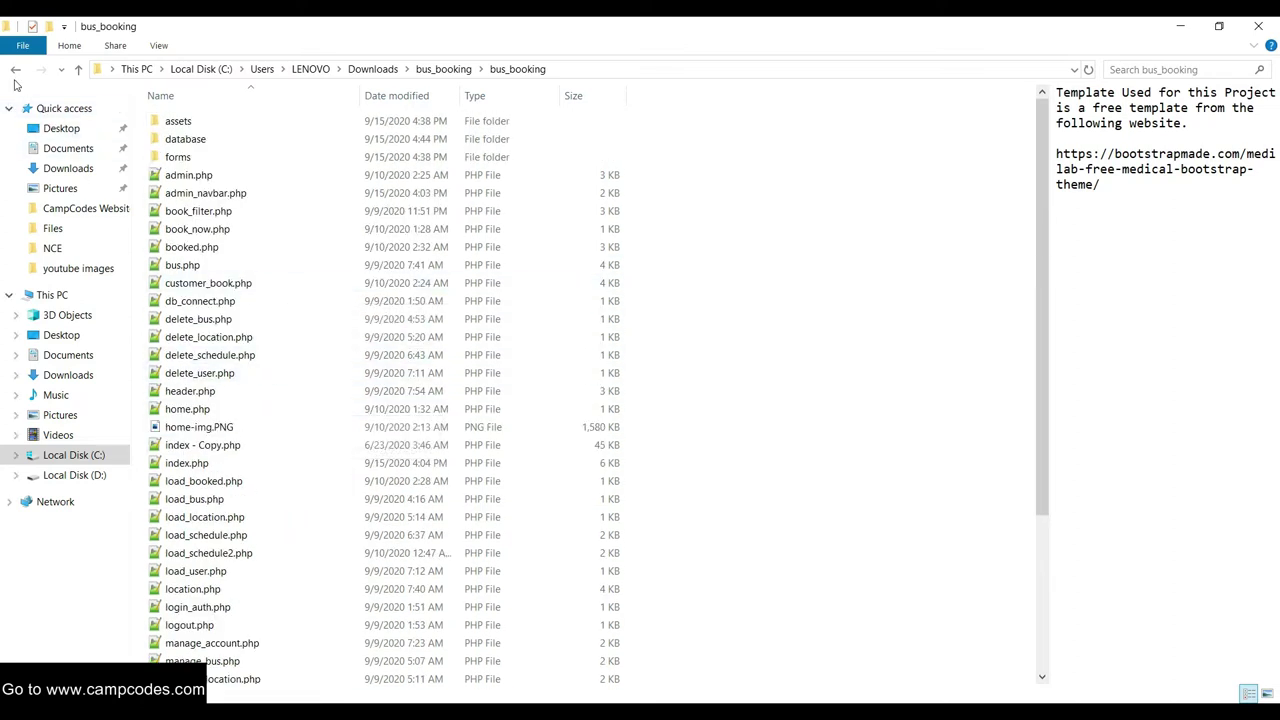
Copy the bus_booking project folder from the outer bus_booking folder
click(15, 69)
right_click(196, 124)
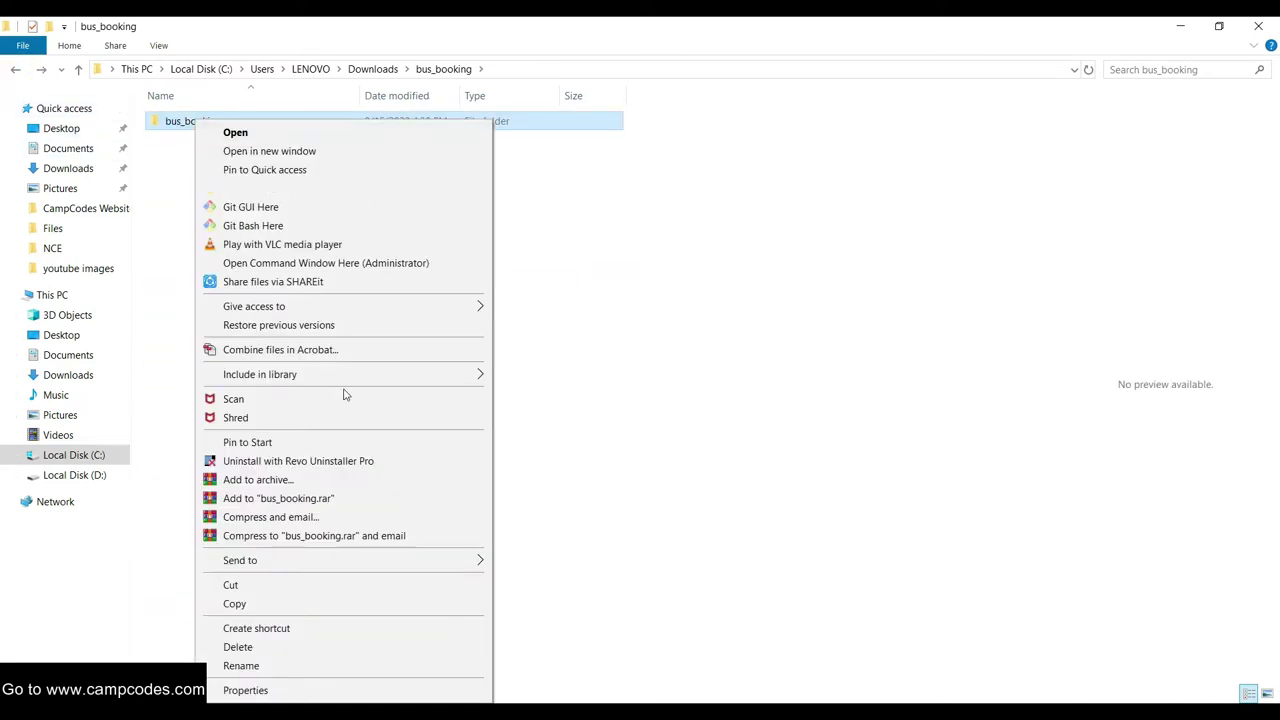
click(246, 585)
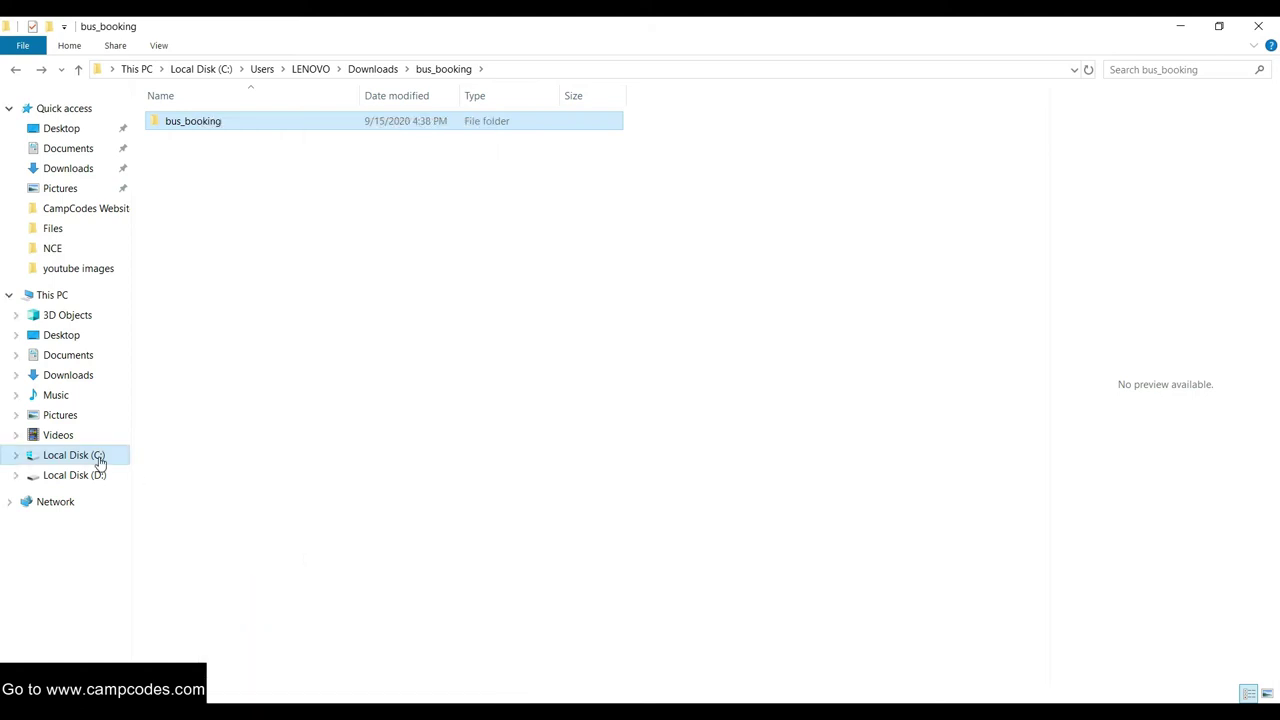
right_click(197, 127)
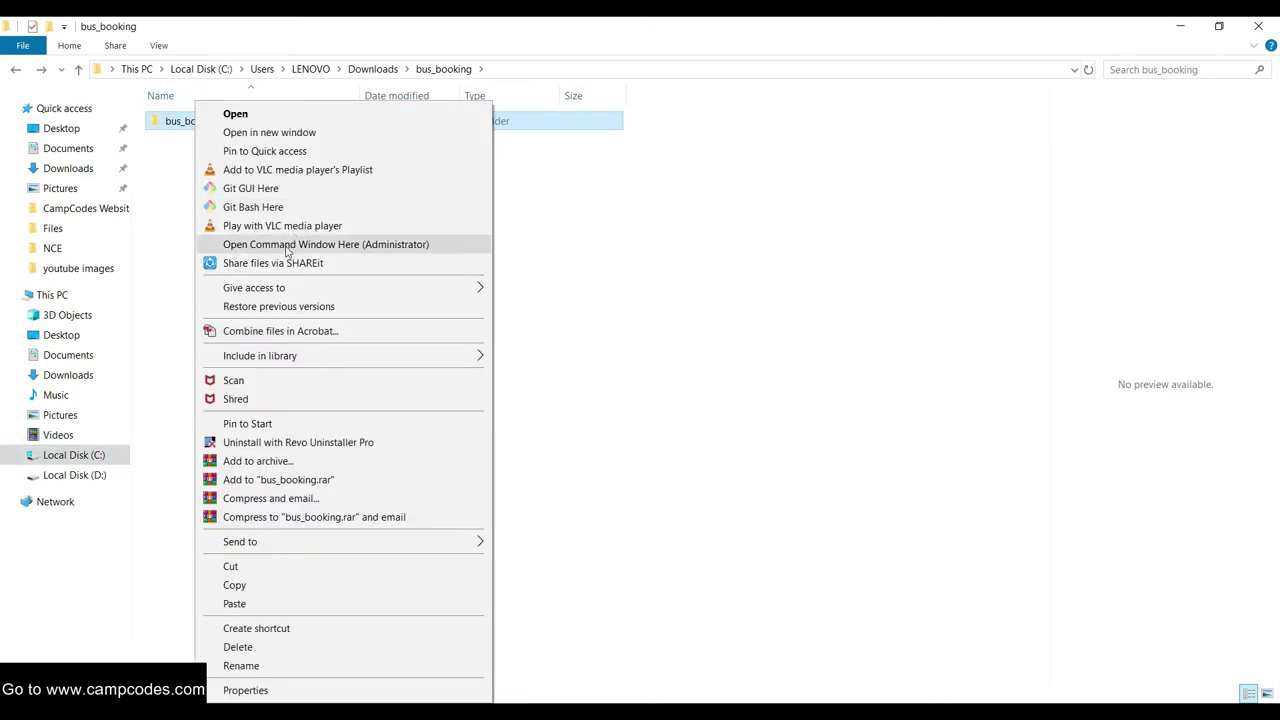
click(265, 587)
In C:\xampp\htdocs, delete Online_Learning_Management_System and paste the bus_booking folder
click(94, 453)
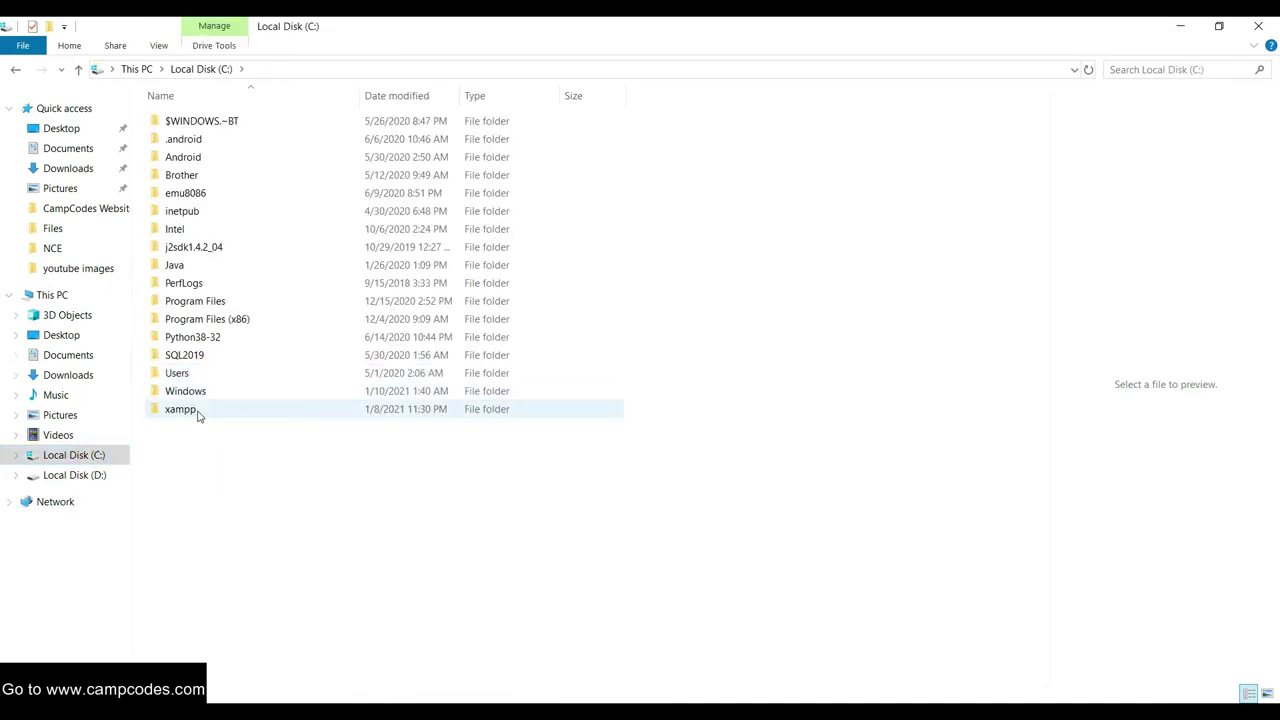
double_click(181, 409)
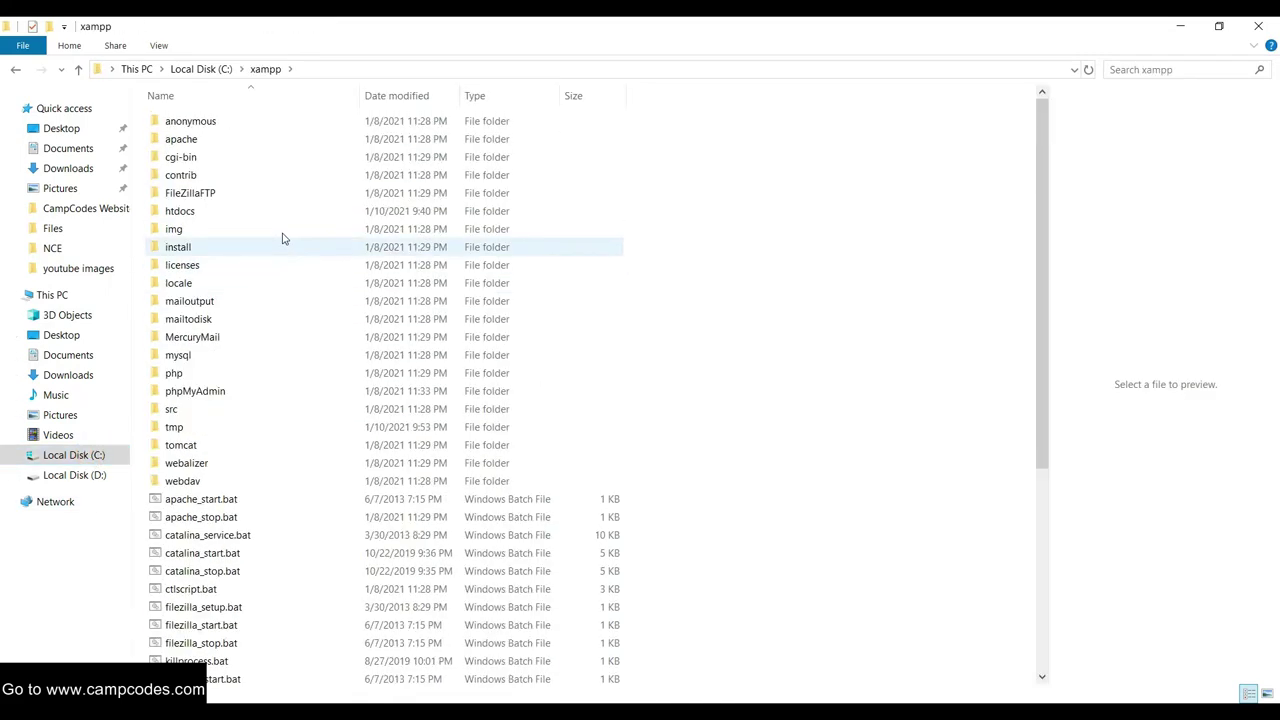
double_click(198, 215)
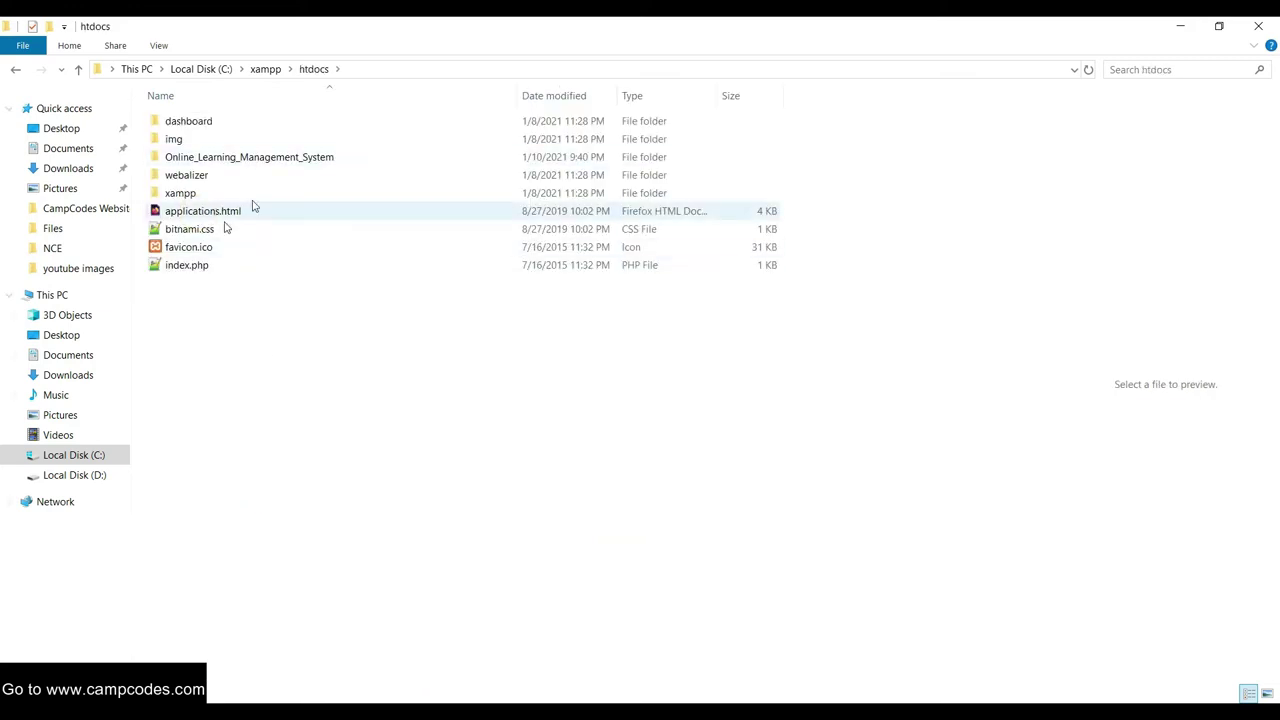
right_click(244, 160)
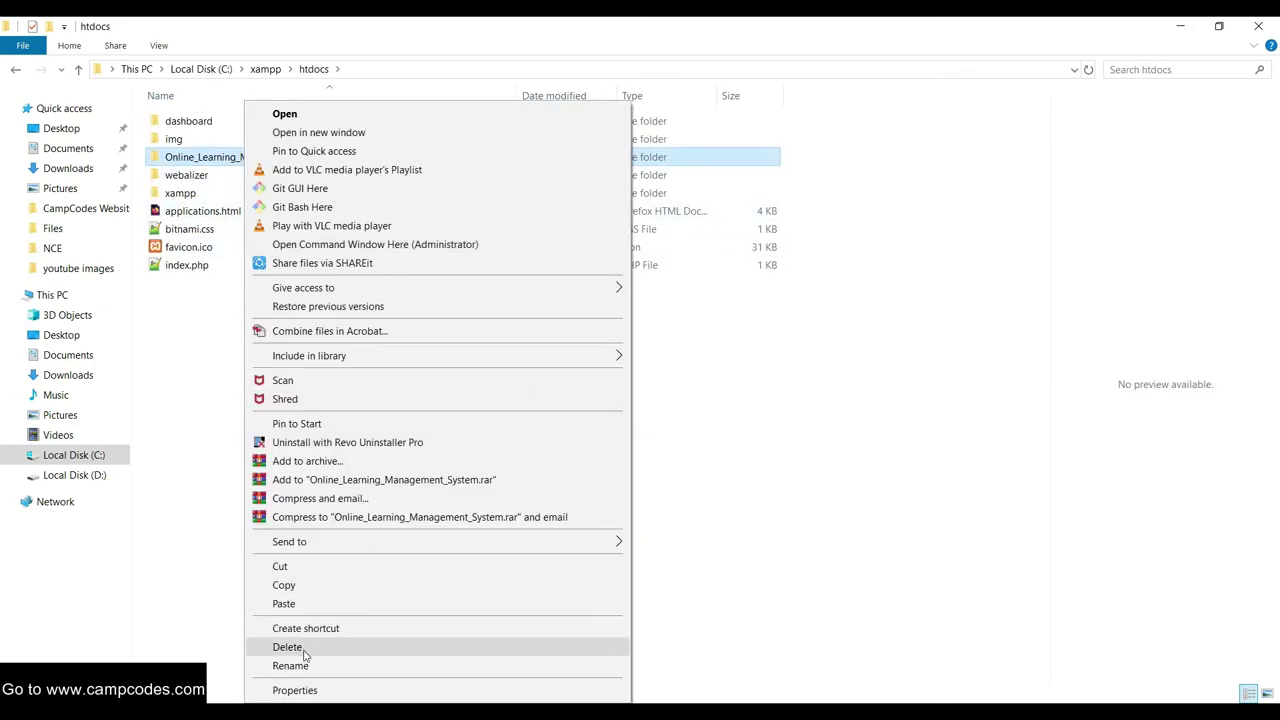
click(300, 647)
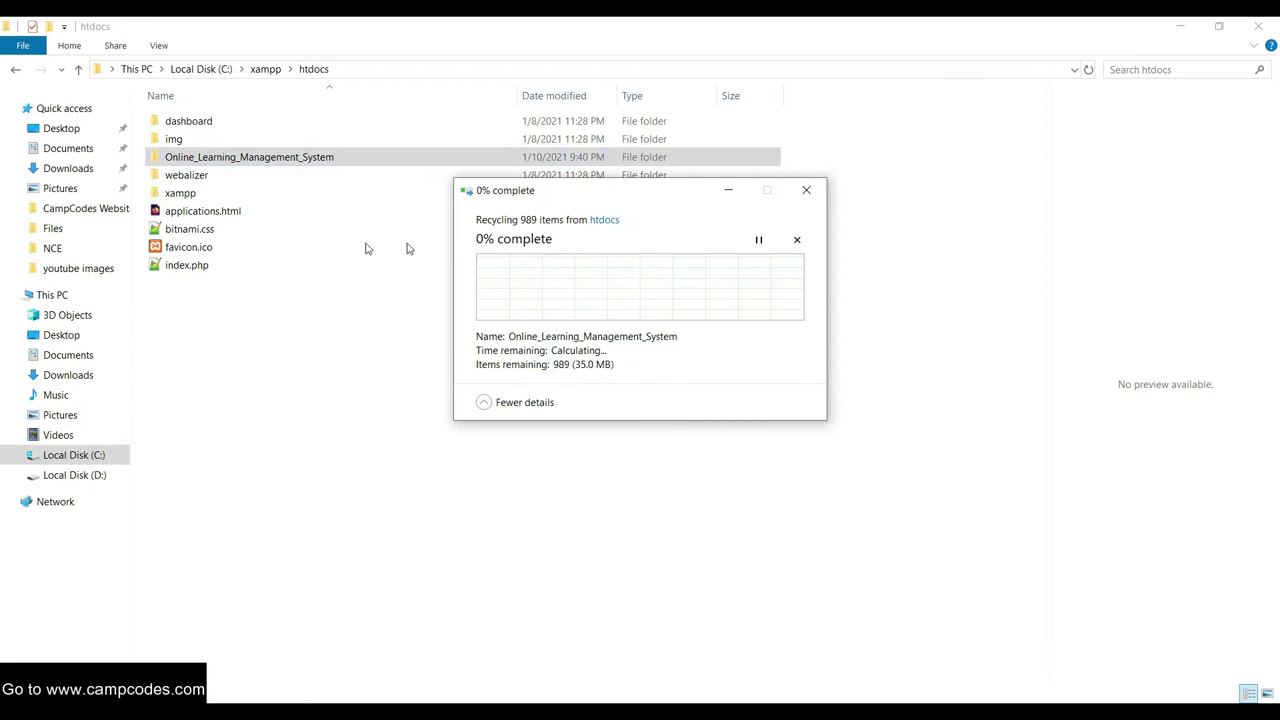
right_click(242, 287)
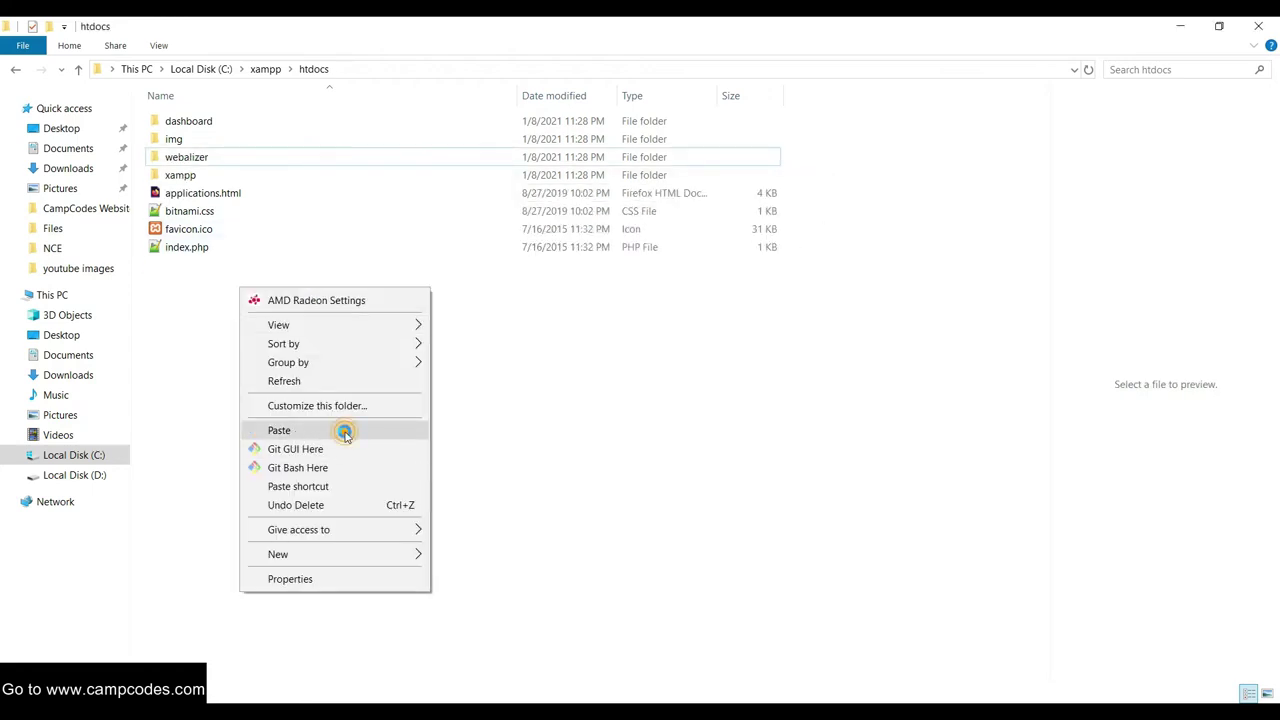
click(344, 430)
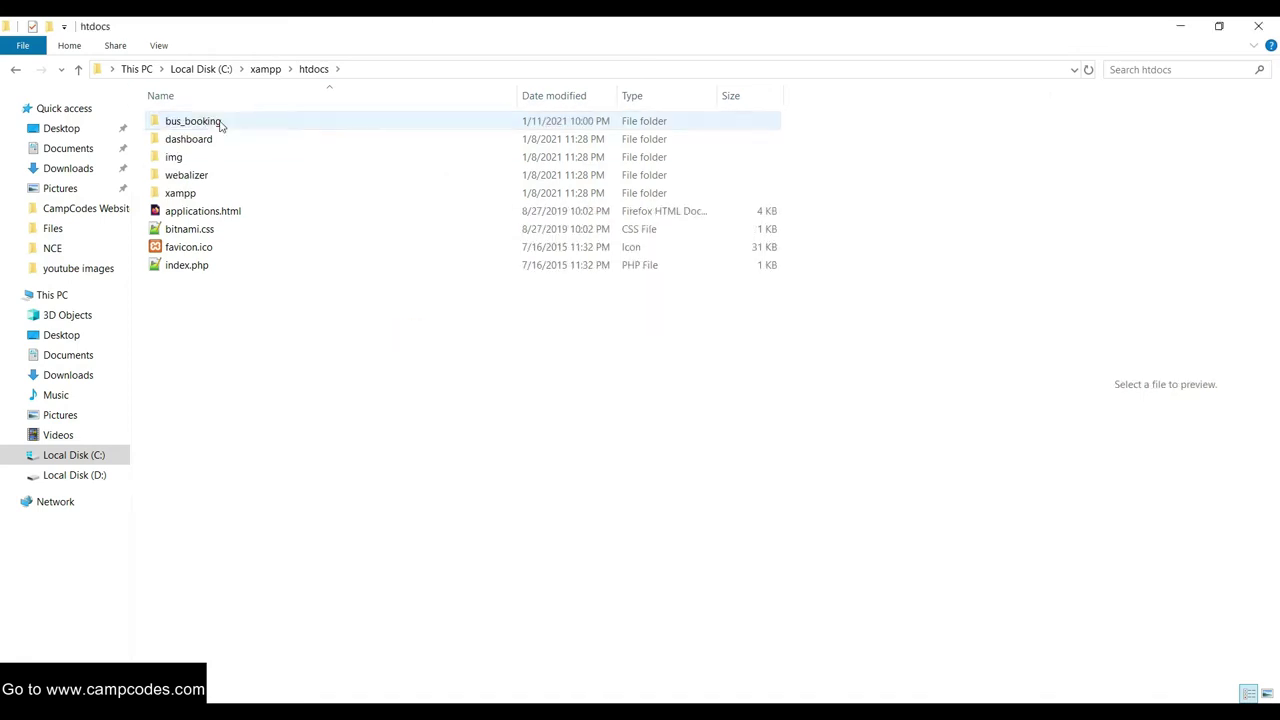
Open the database folder inside htdocs\bus_booking
double_click(220, 122)
scroll(259, 226, down, 5)
scroll(314, 234, up, 5)
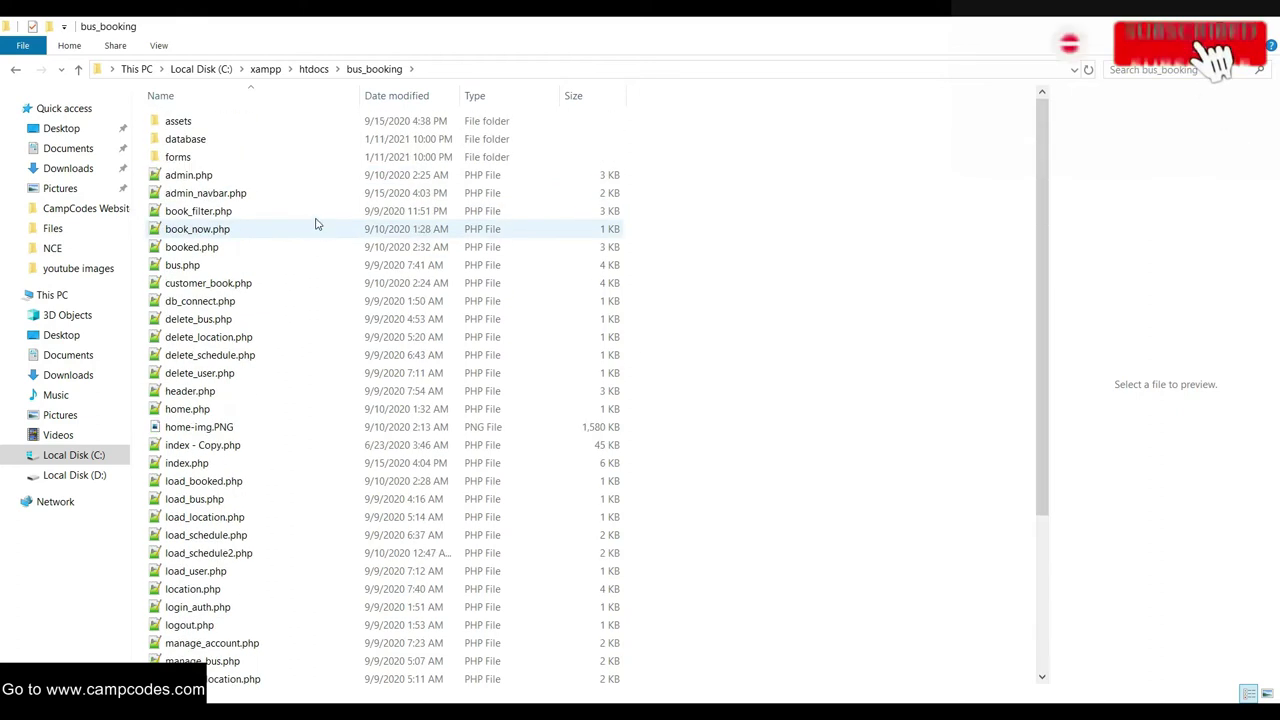
click(200, 140)
double_click(200, 140)
Read the setup instructions in readme.txt, then close it
click(206, 122)
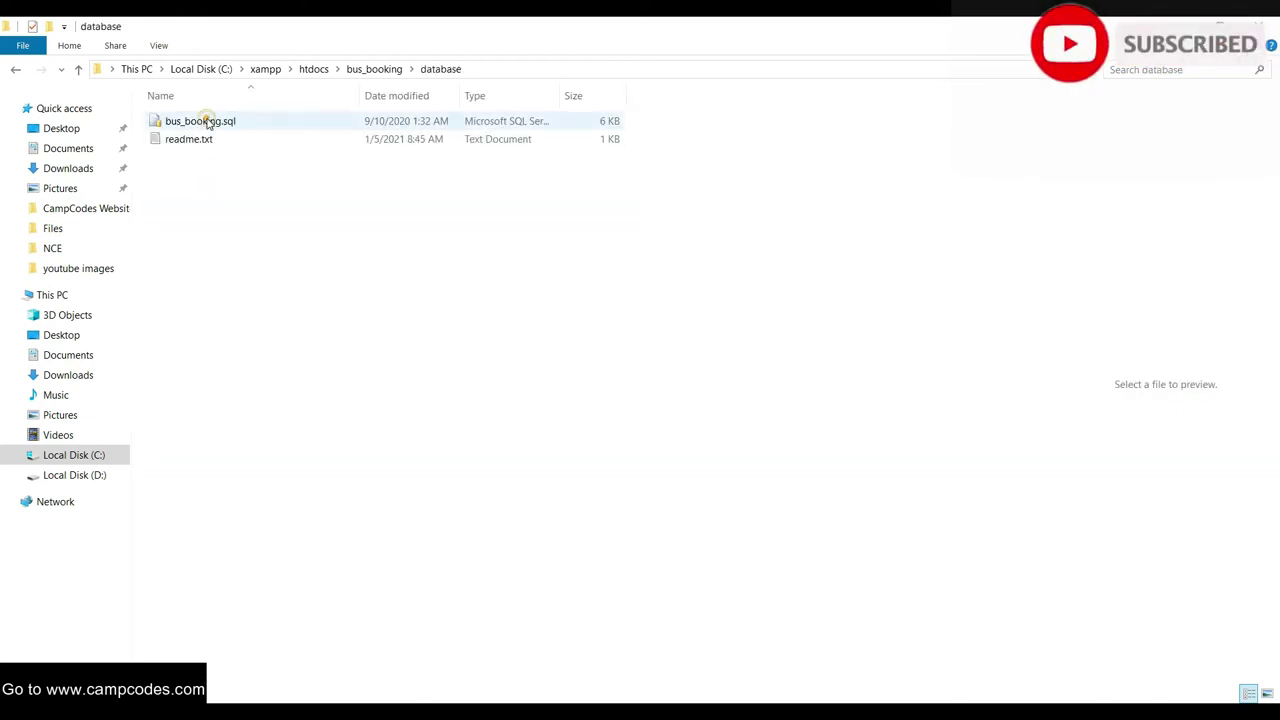
click(194, 147)
double_click(194, 147)
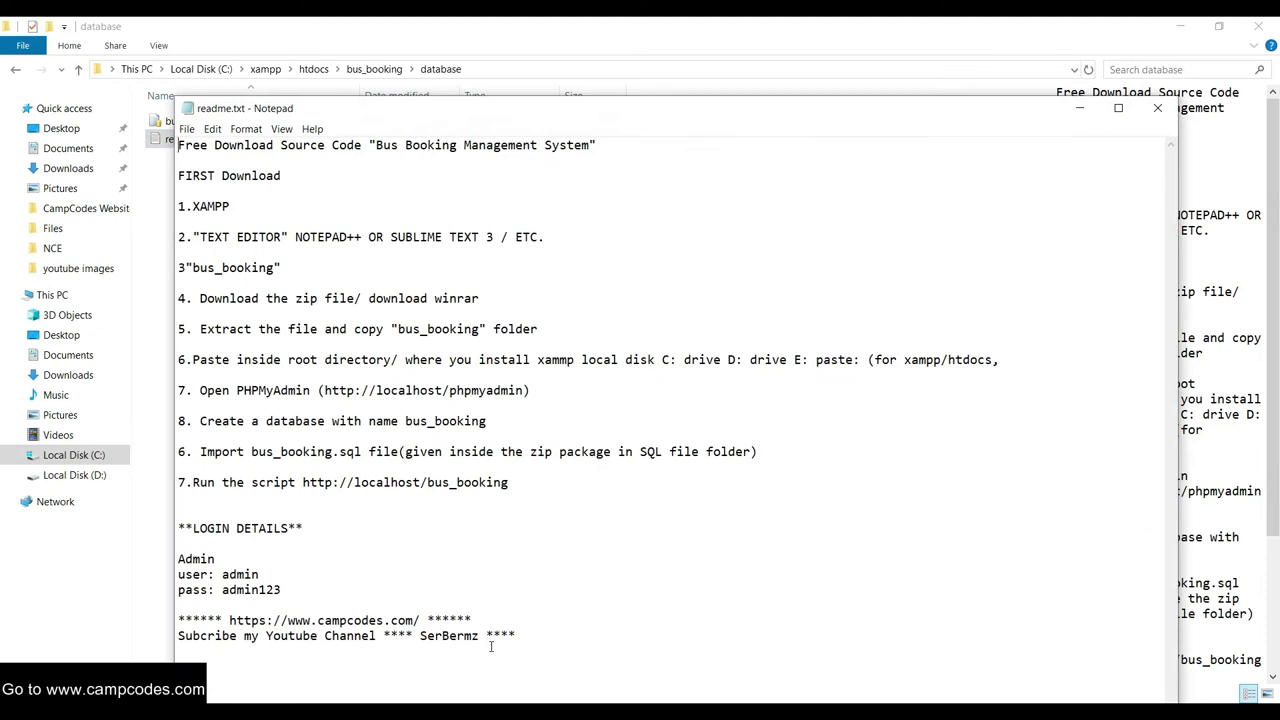
drag(483, 613, 157, 622)
click(592, 548)
click(1157, 110)
Copy the name 'bus_booking' from the bus_booking.sql file name
click(229, 121)
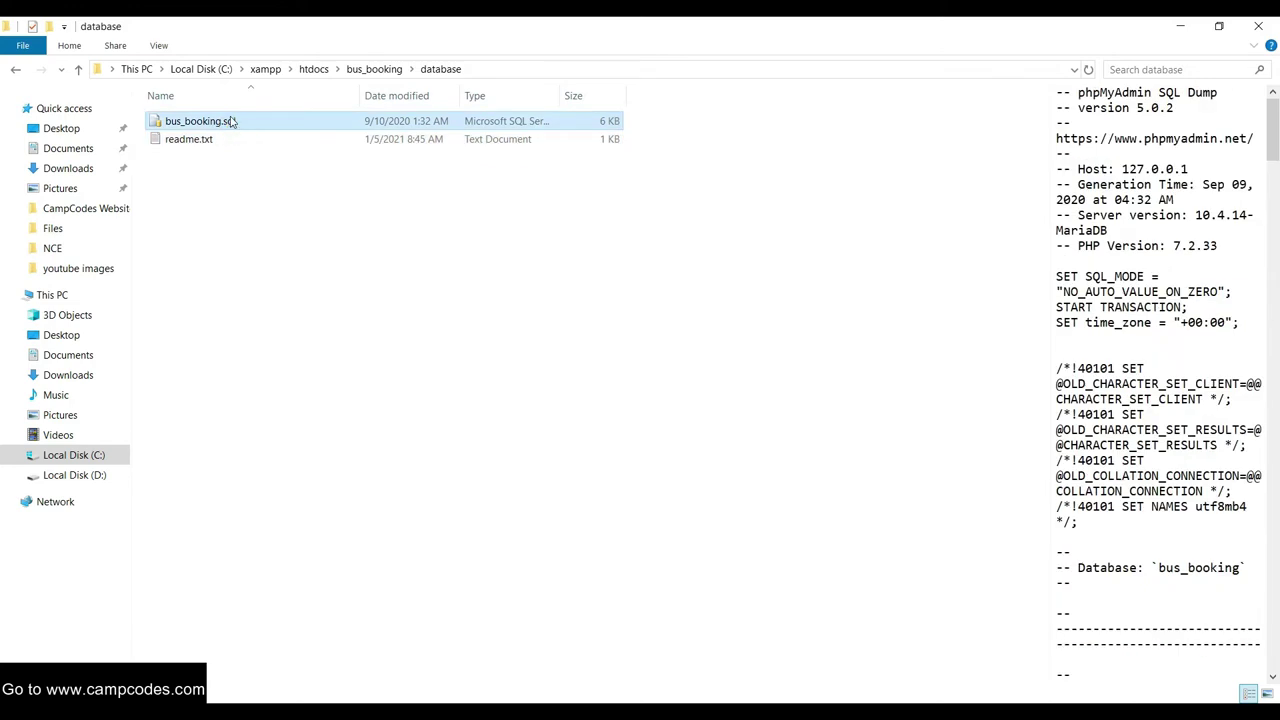
right_click(229, 120)
click(314, 542)
right_click(199, 123)
click(251, 168)
Launch XAMPP Control Panel from a search for 'xa' and start Apache and MySQL
key(super)
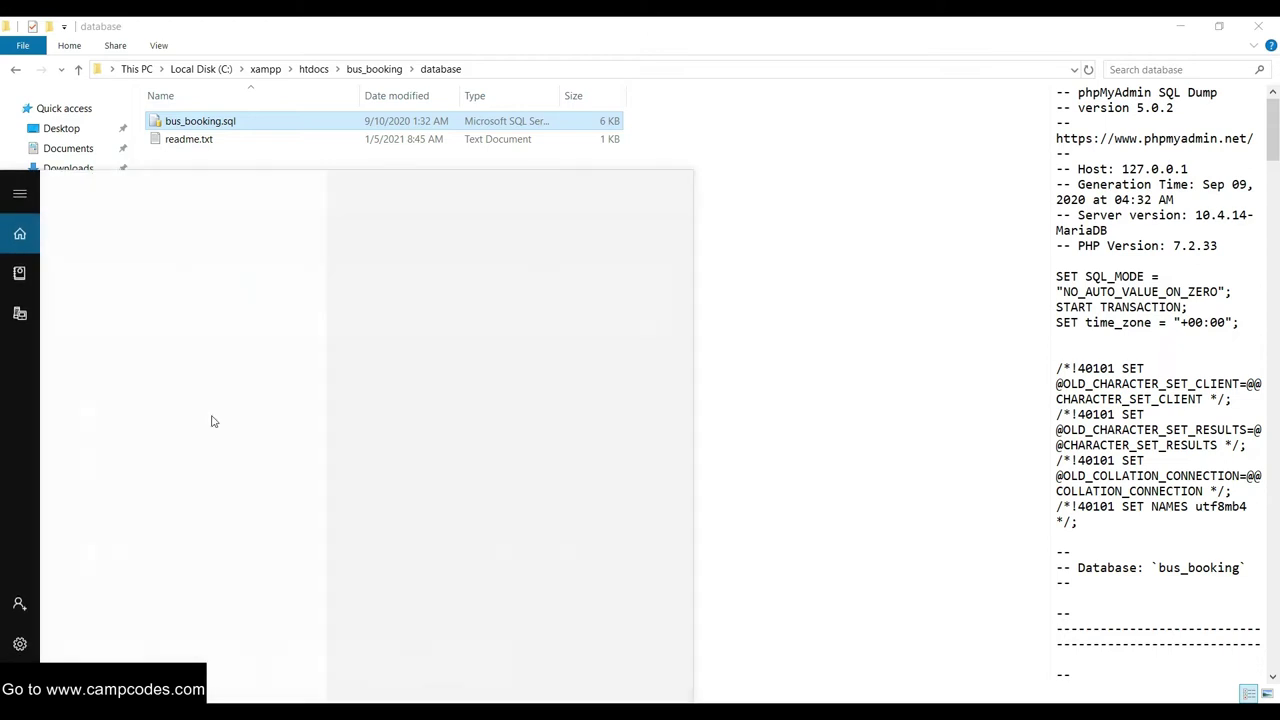
text(xa)
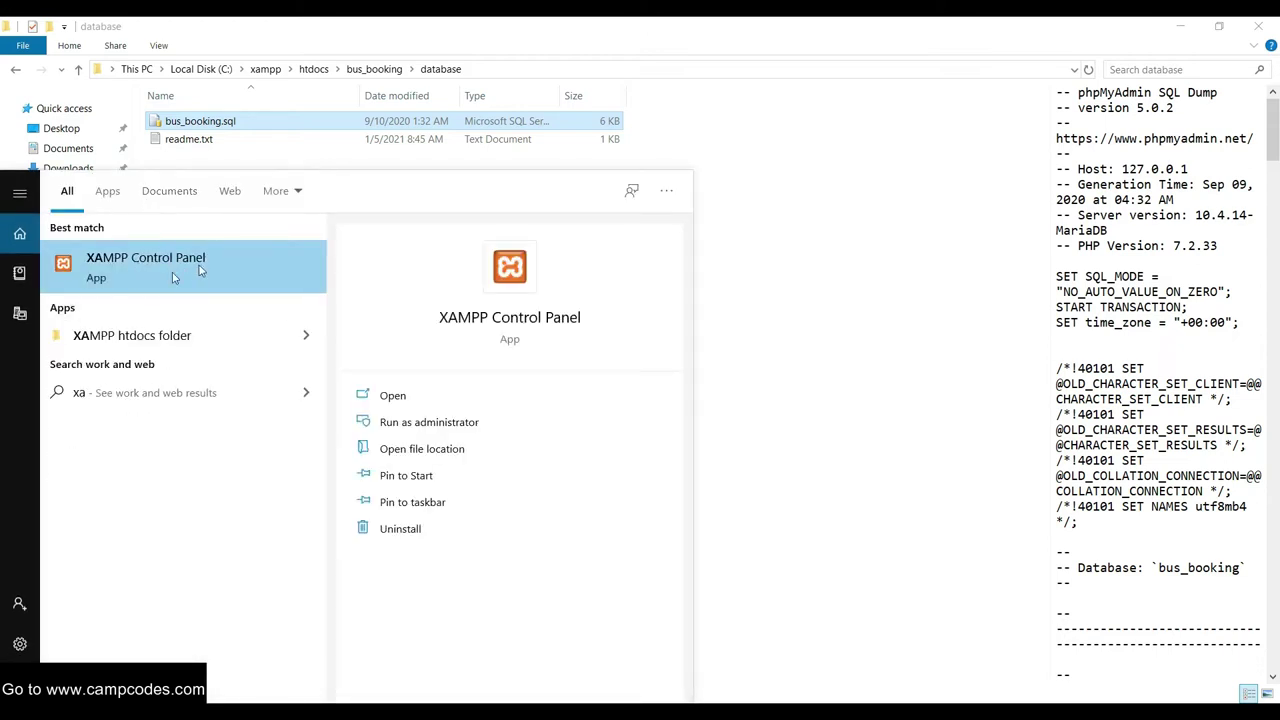
click(189, 280)
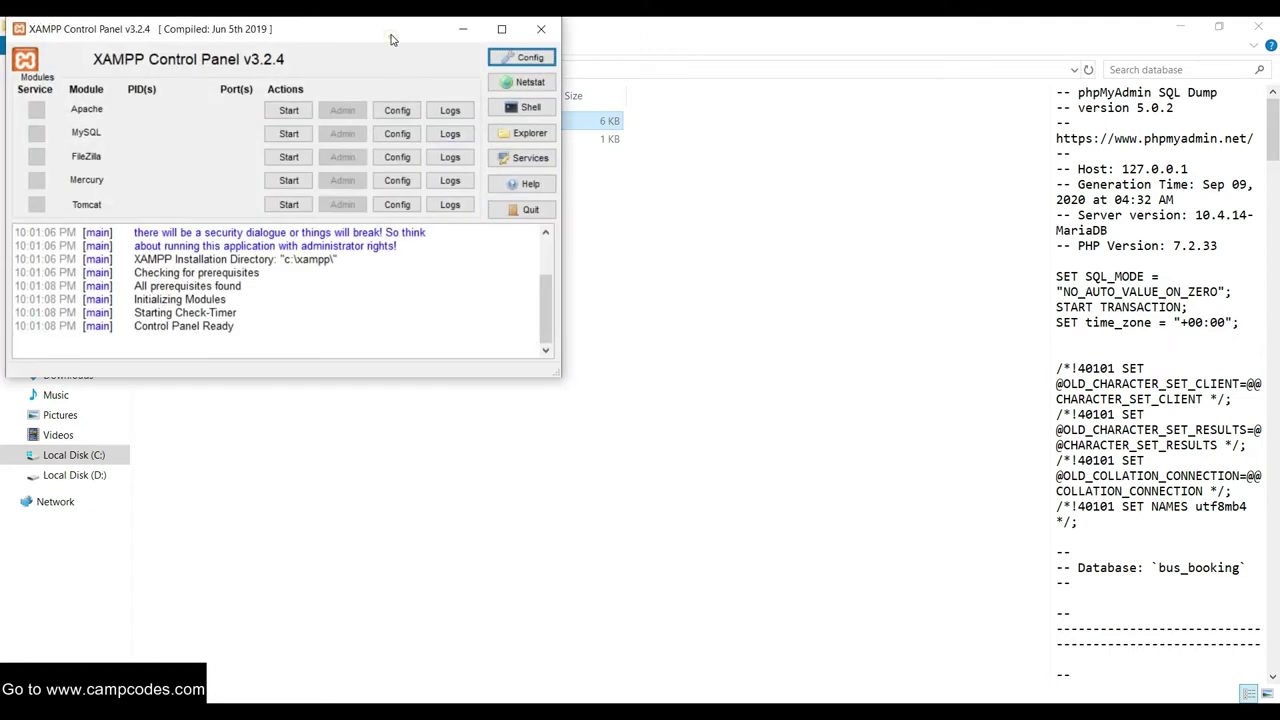
drag(392, 40, 768, 166)
click(692, 222)
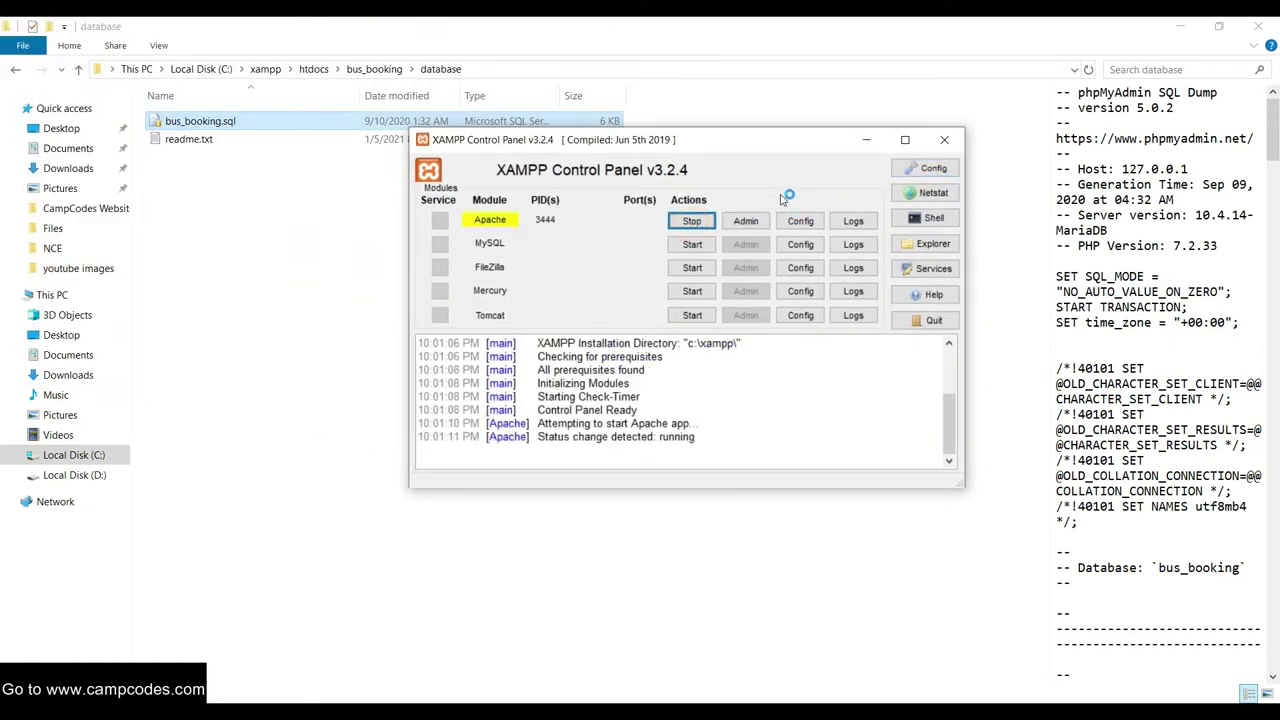
click(704, 248)
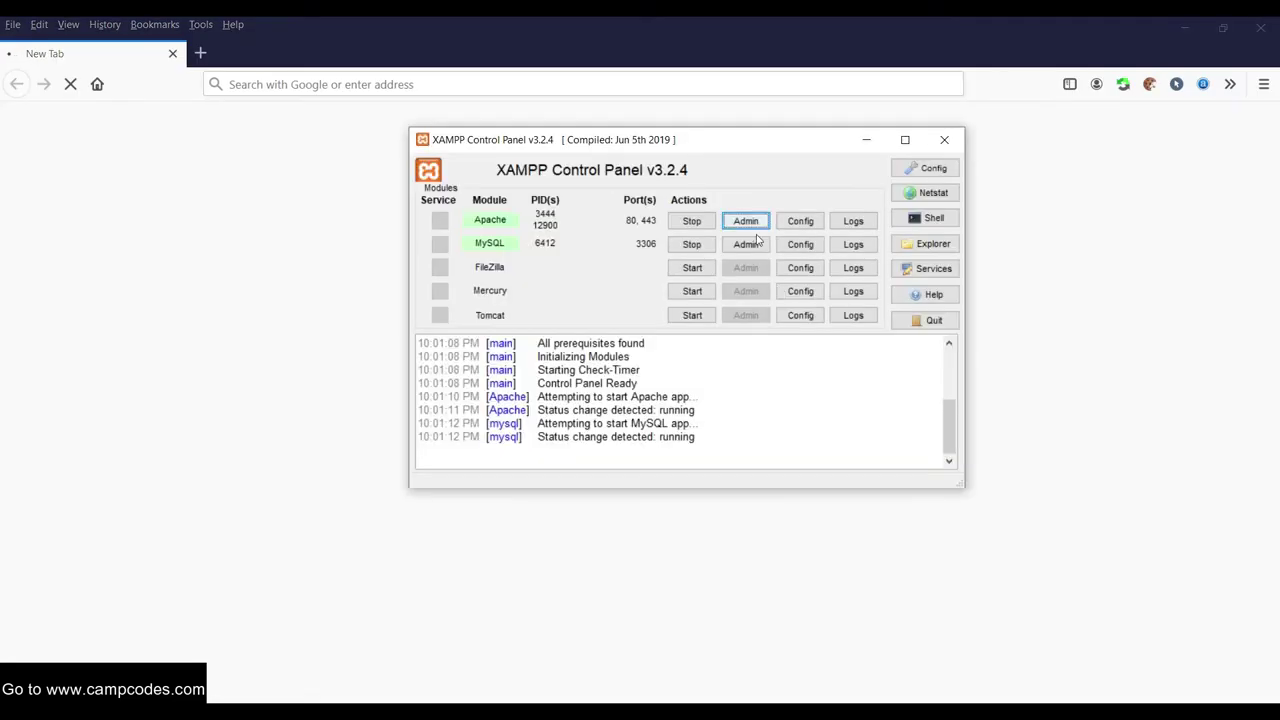
Open phpMyAdmin's database list and drop the dblms database
click(748, 245)
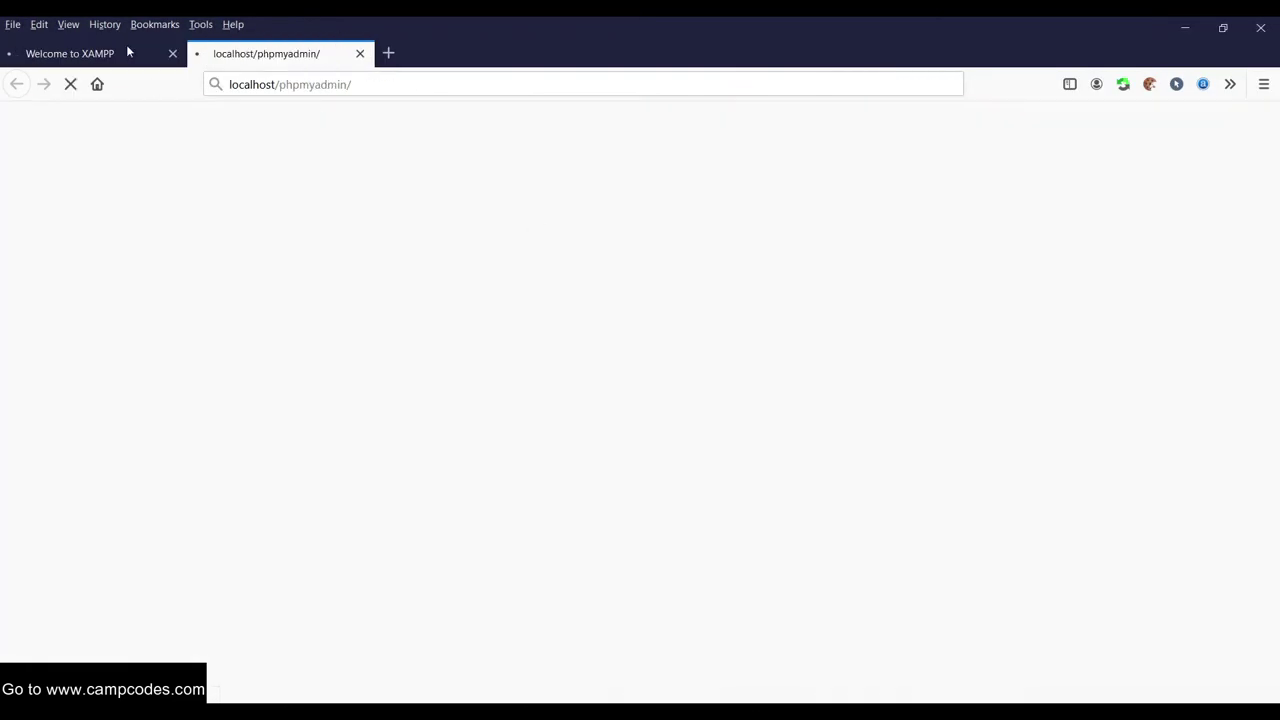
click(126, 48)
click(263, 52)
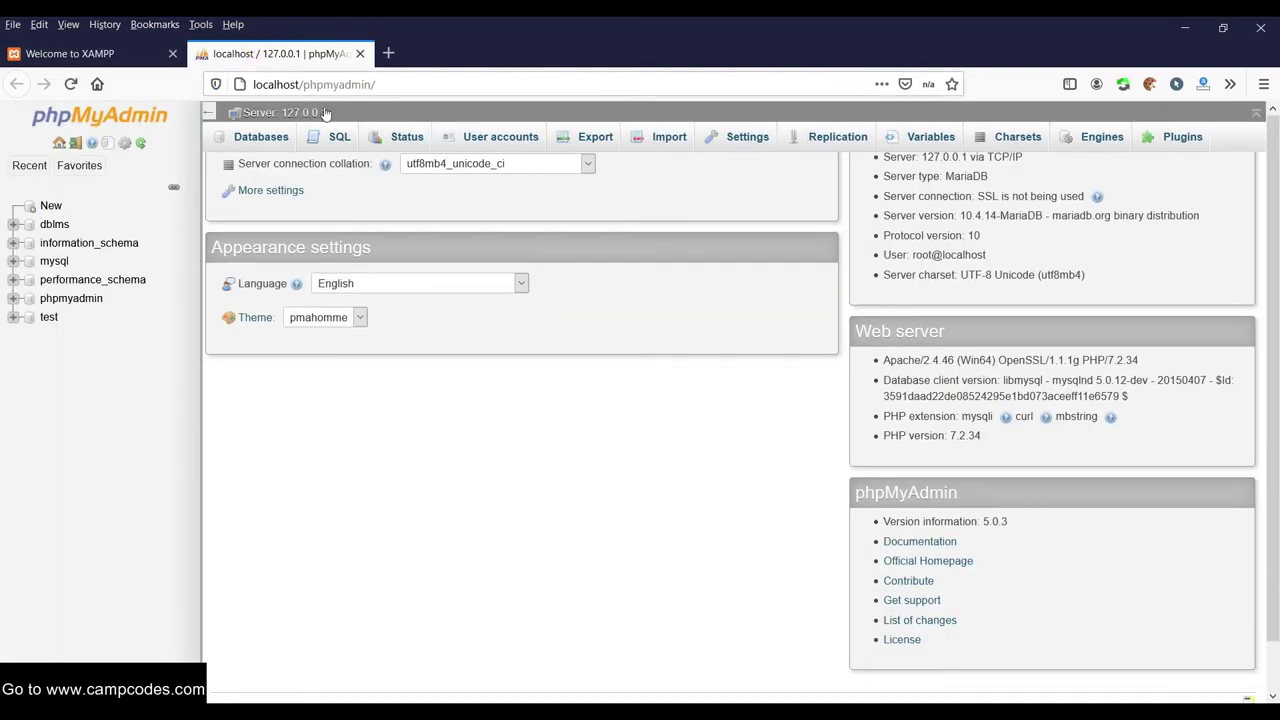
click(50, 205)
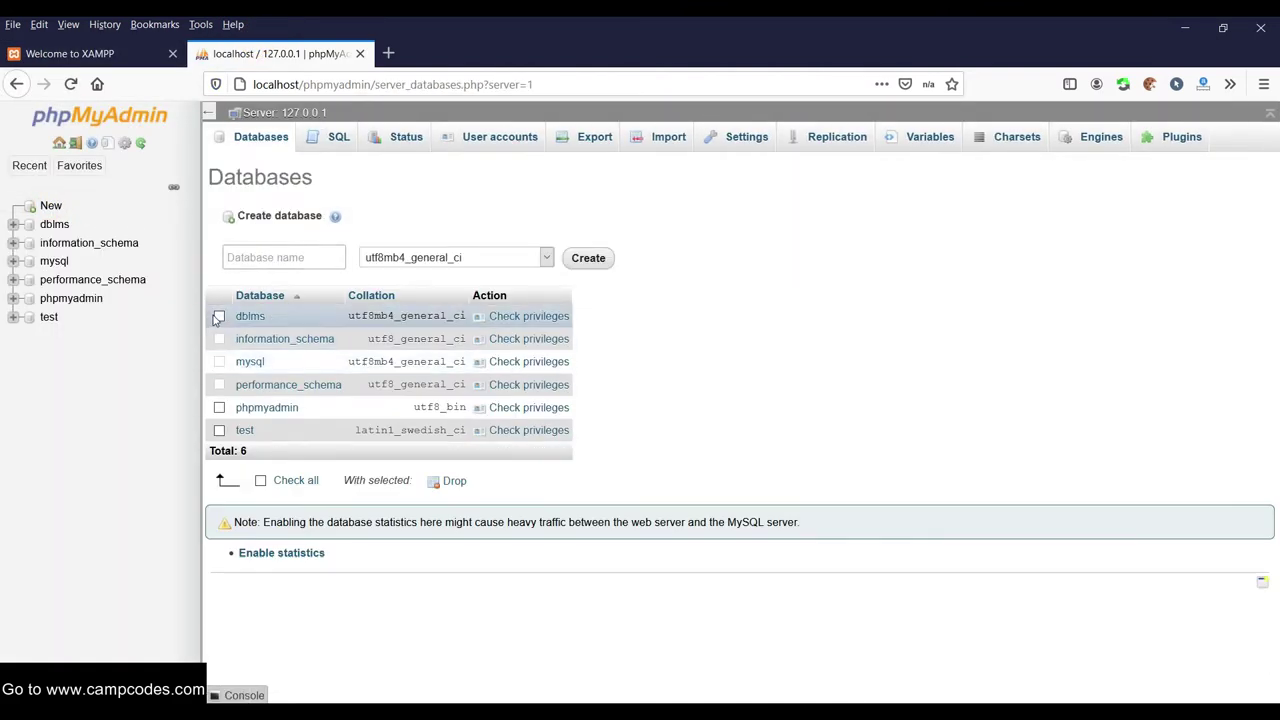
click(219, 316)
click(450, 481)
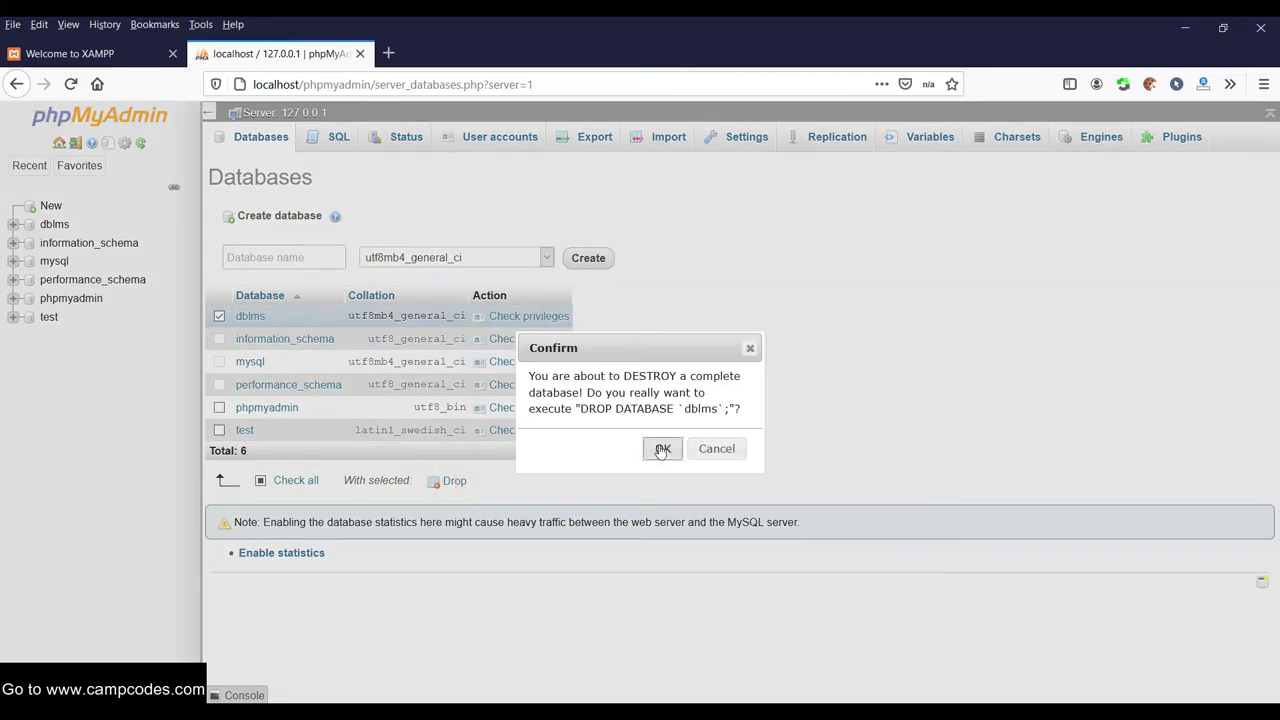
click(660, 449)
Create a database named bus_booking and open it
right_click(295, 257)
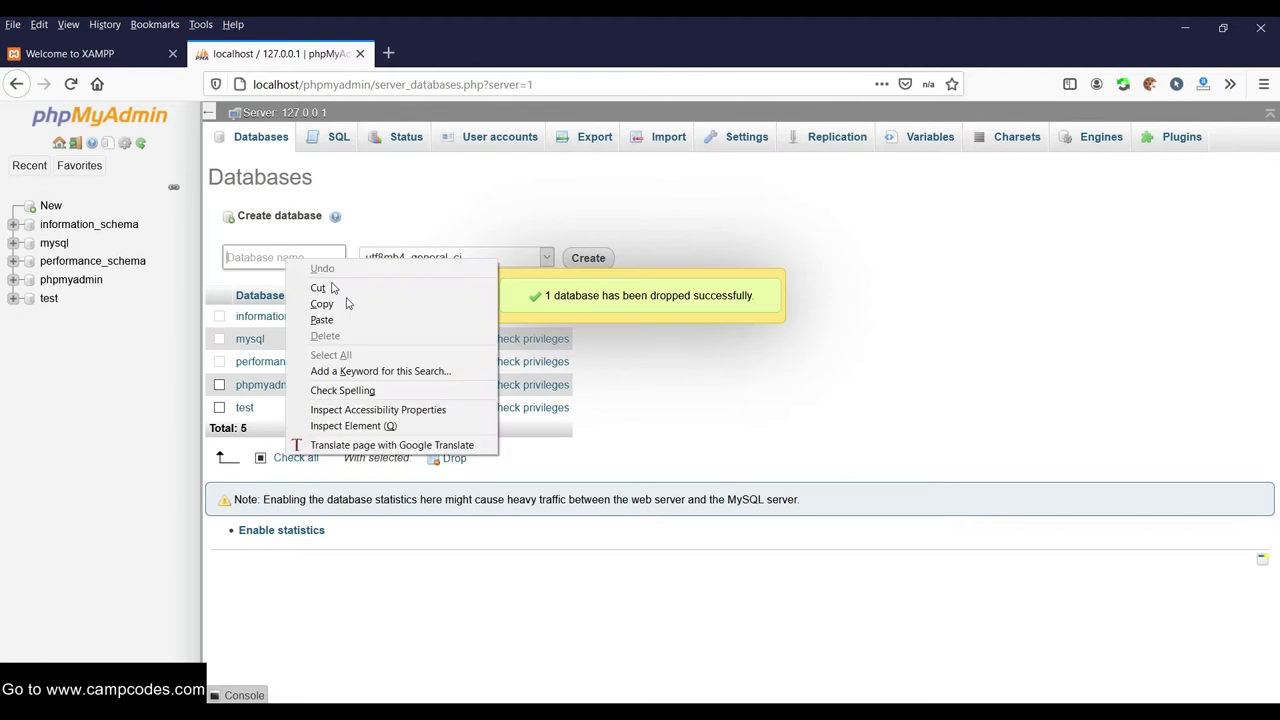
click(323, 317)
drag(306, 252, 202, 260)
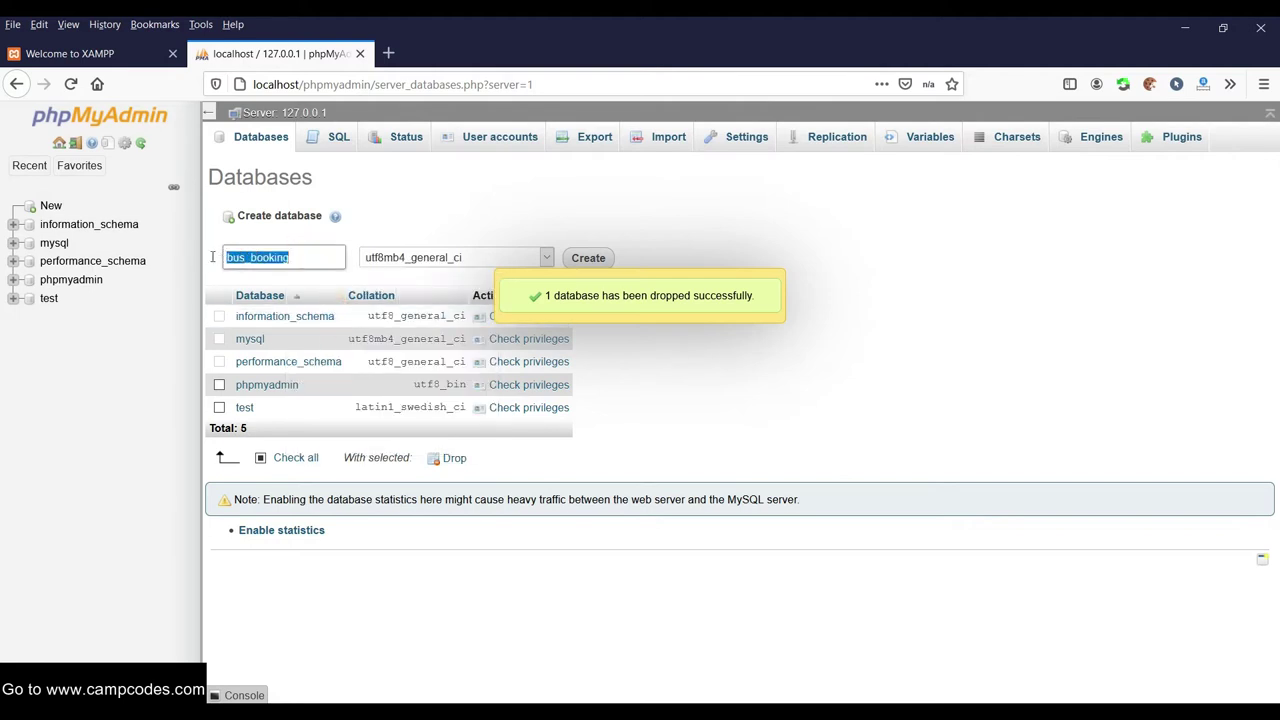
click(588, 258)
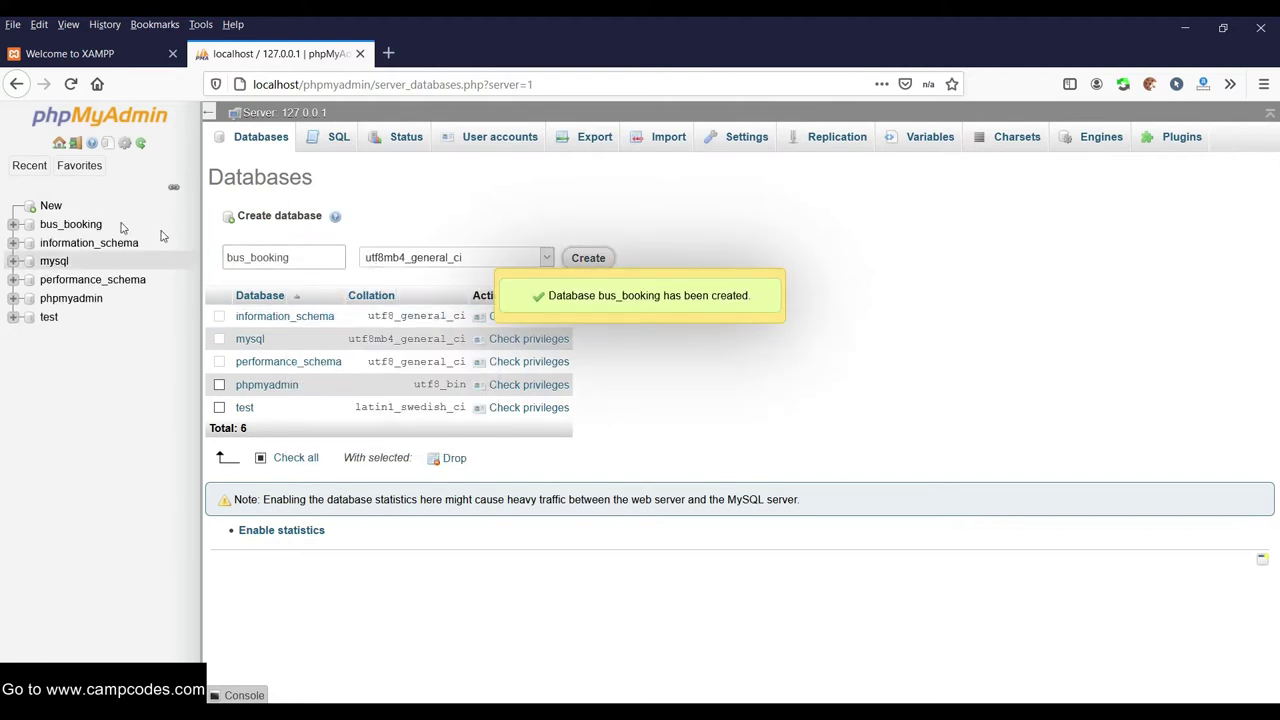
click(92, 226)
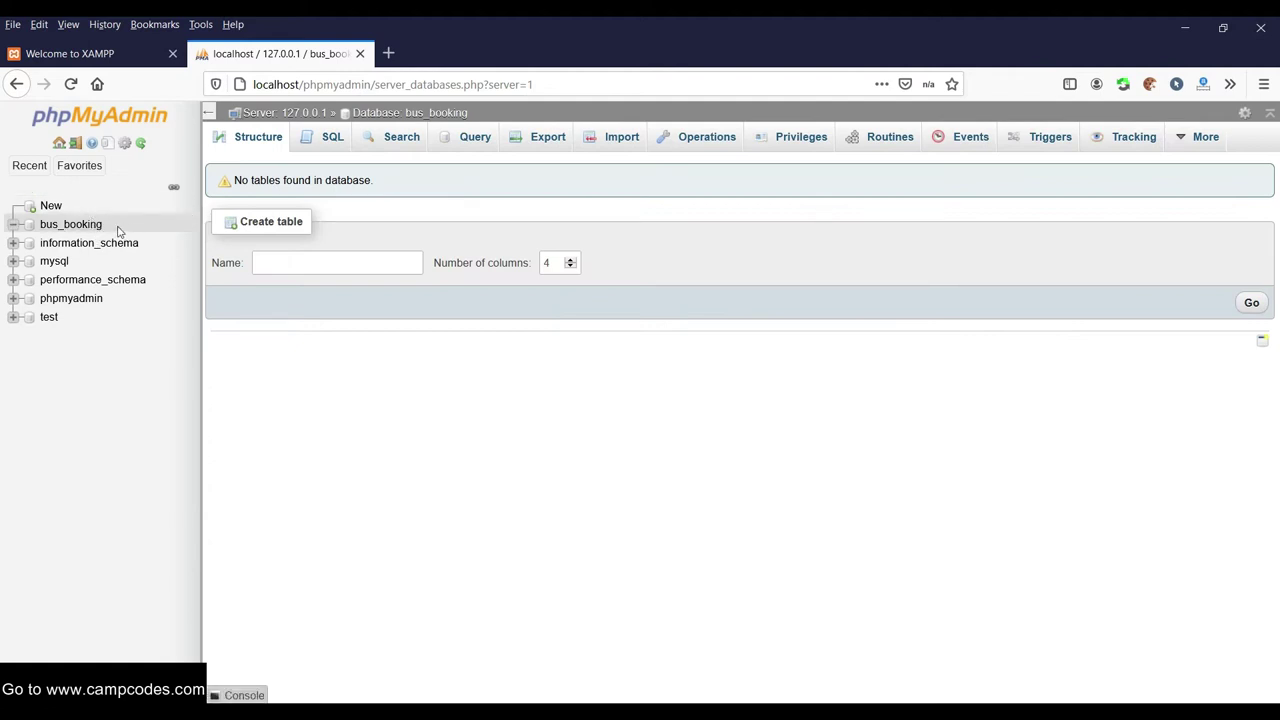
From the Import tab, browse to C:\xampp\htdocs\bus_booking\database
click(620, 140)
scroll(605, 270, down, 3)
scroll(600, 297, up, 3)
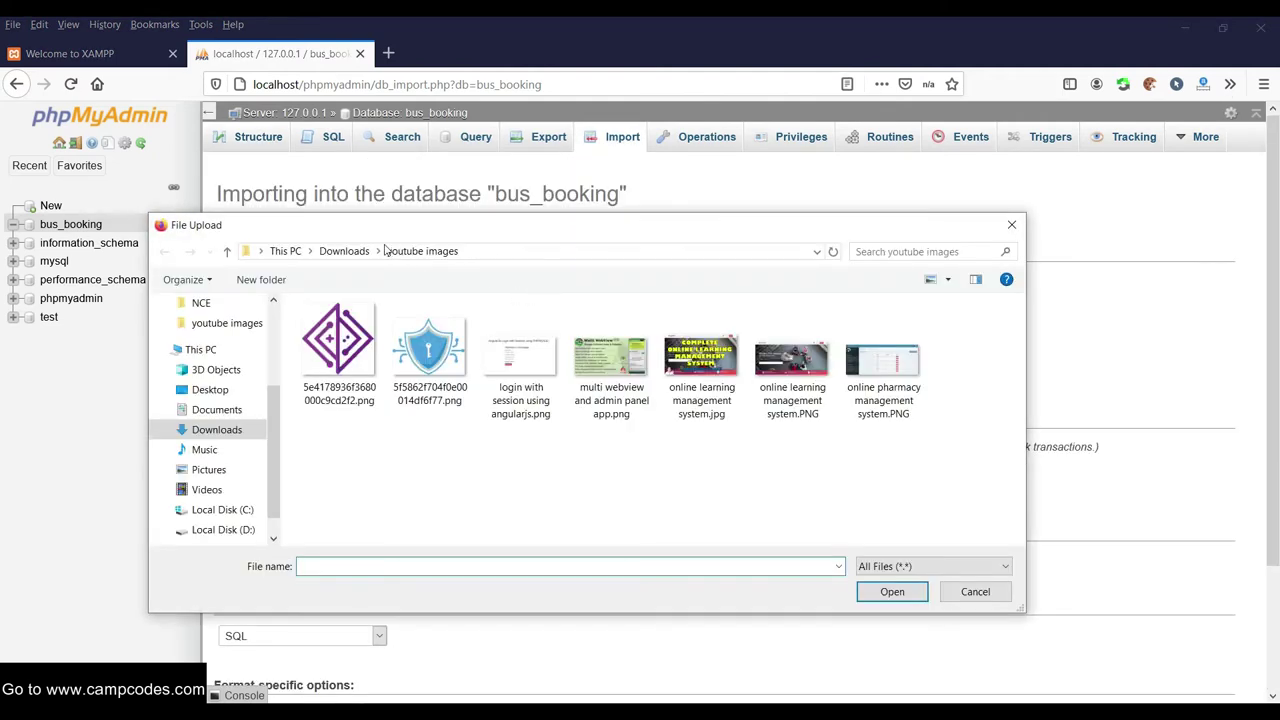
click(344, 251)
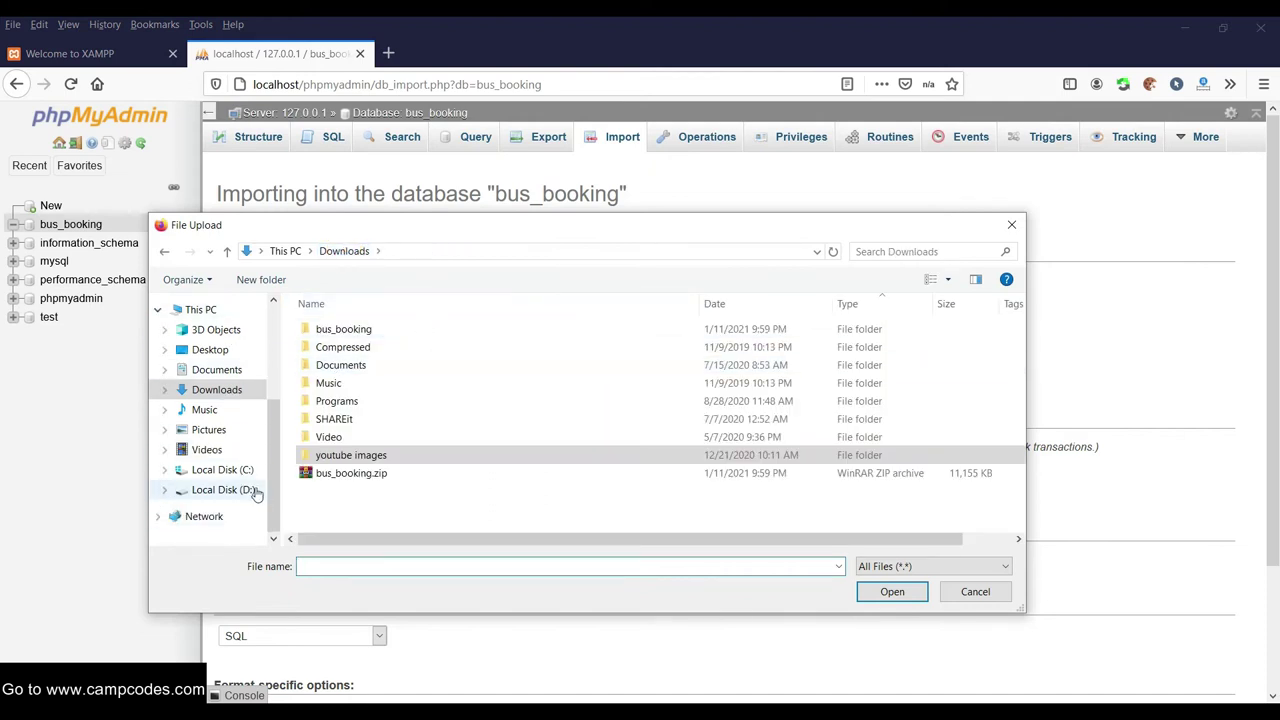
click(222, 470)
scroll(366, 534, down, 2)
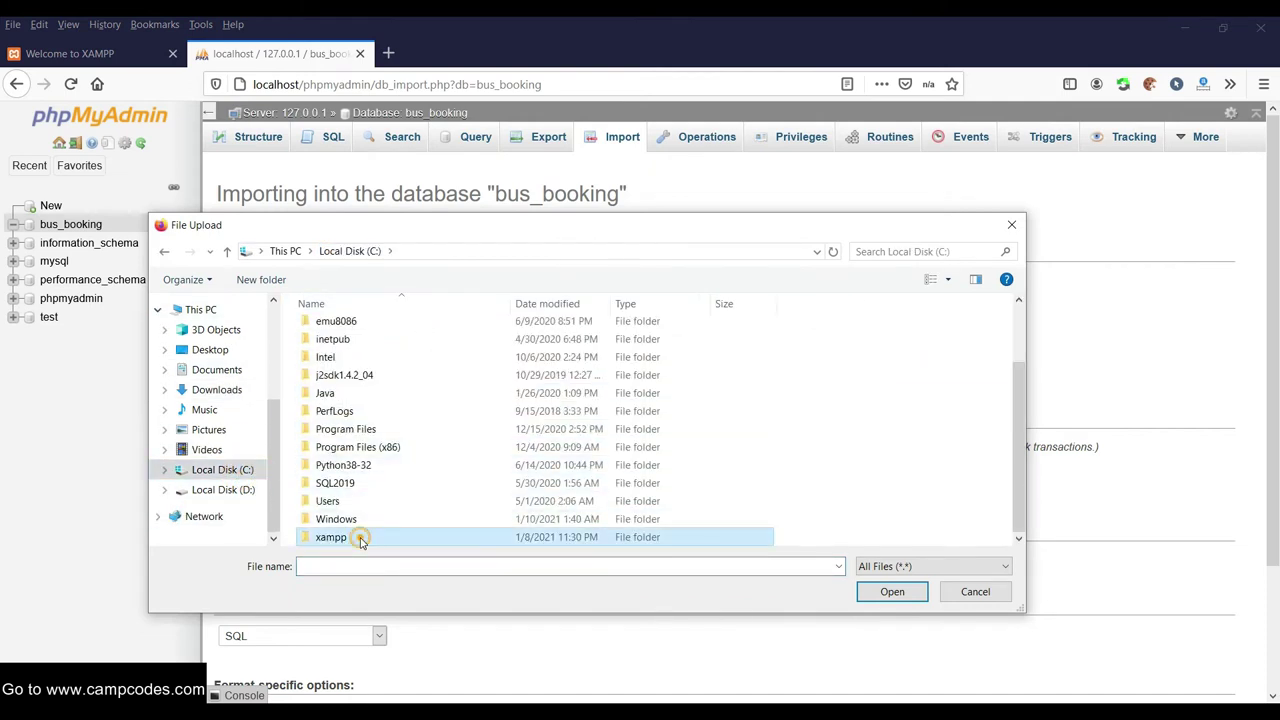
double_click(362, 540)
double_click(345, 420)
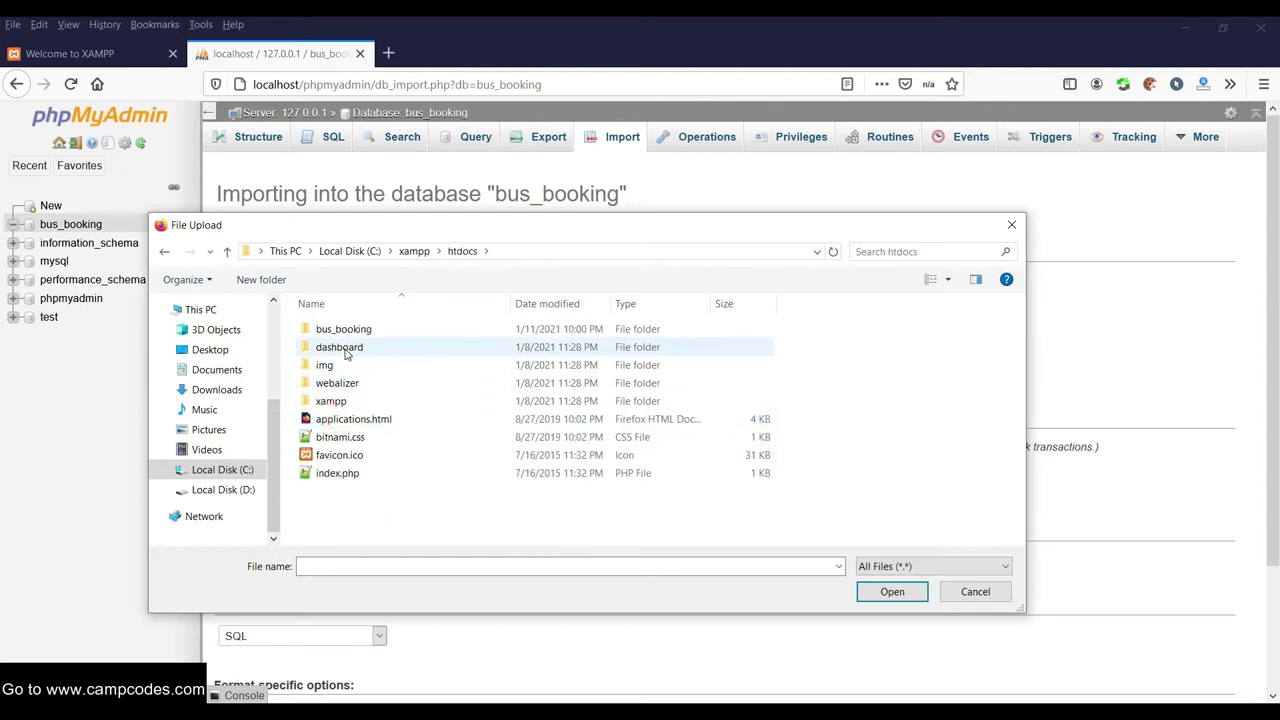
double_click(328, 329)
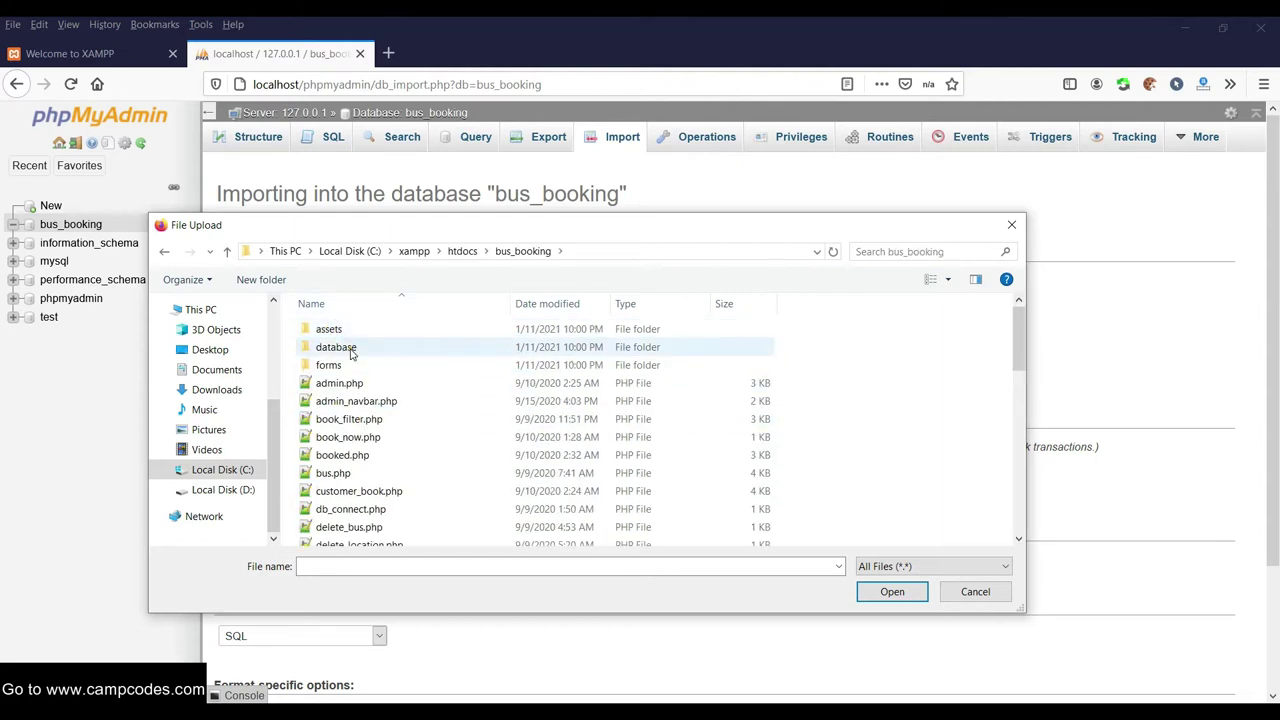
double_click(350, 349)
Choose bus_booking.sql as the file to import
click(637, 246)
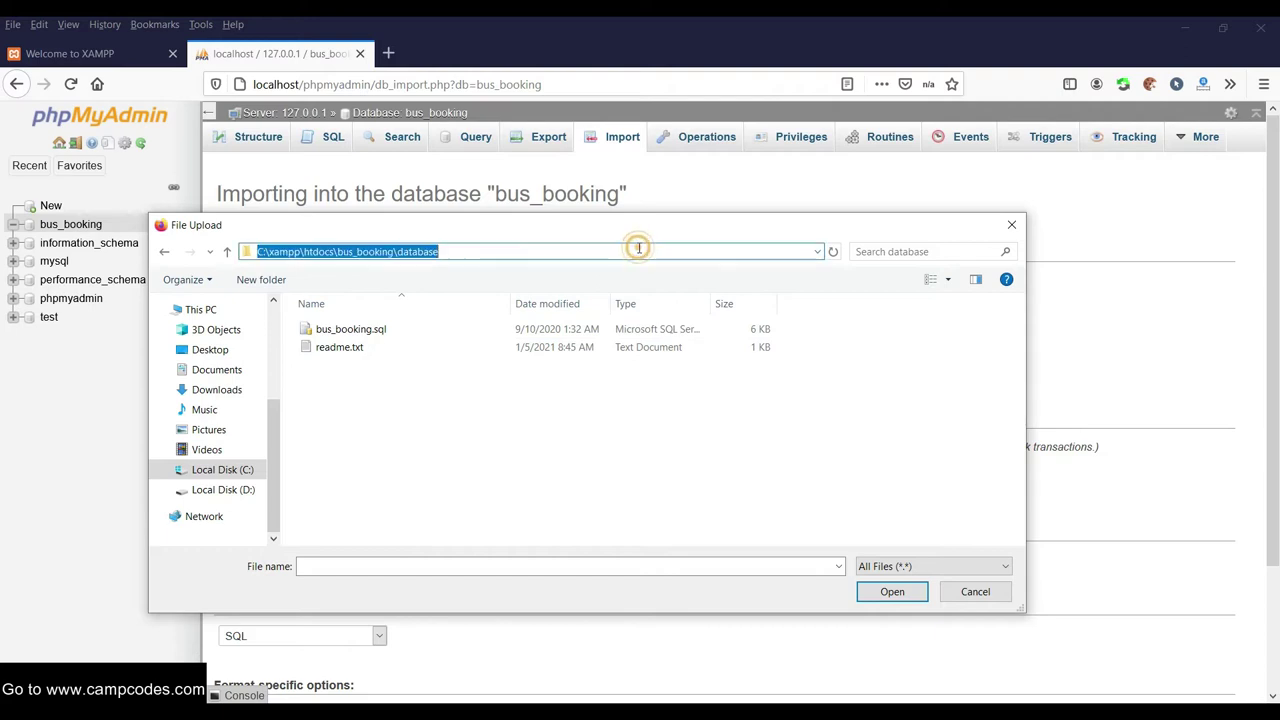
click(460, 249)
click(482, 250)
click(409, 400)
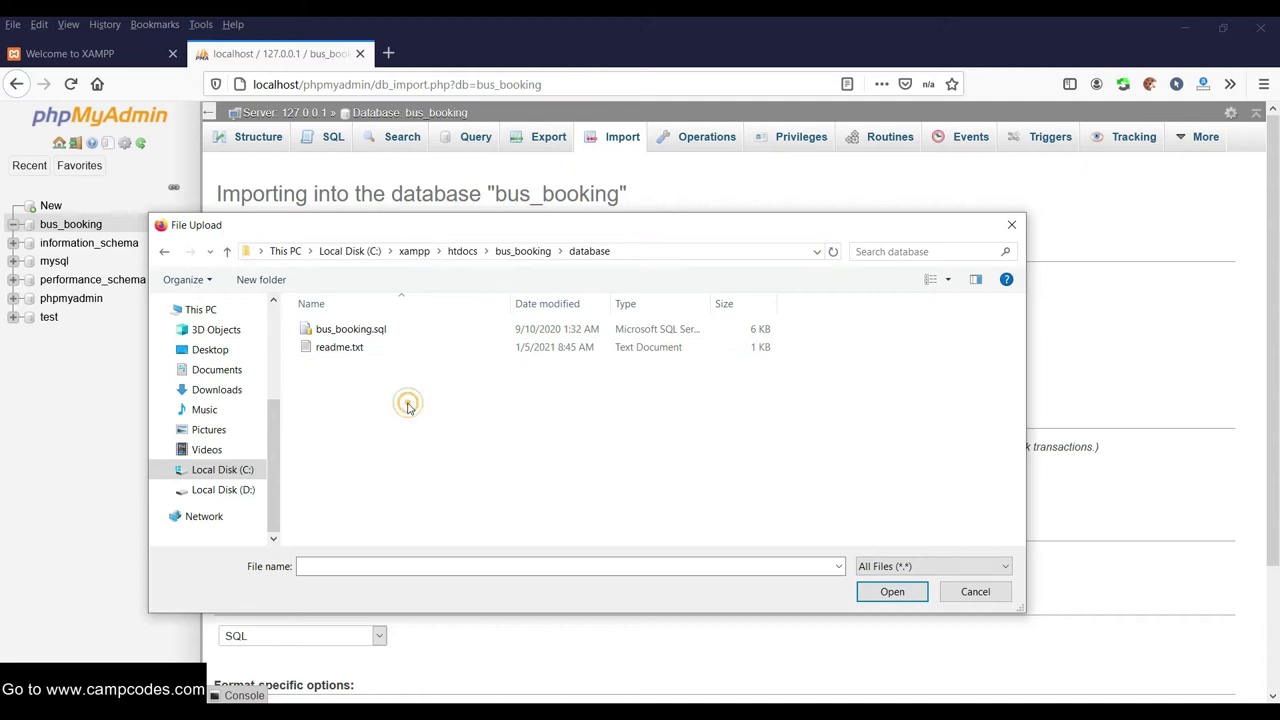
click(352, 336)
right_click(352, 330)
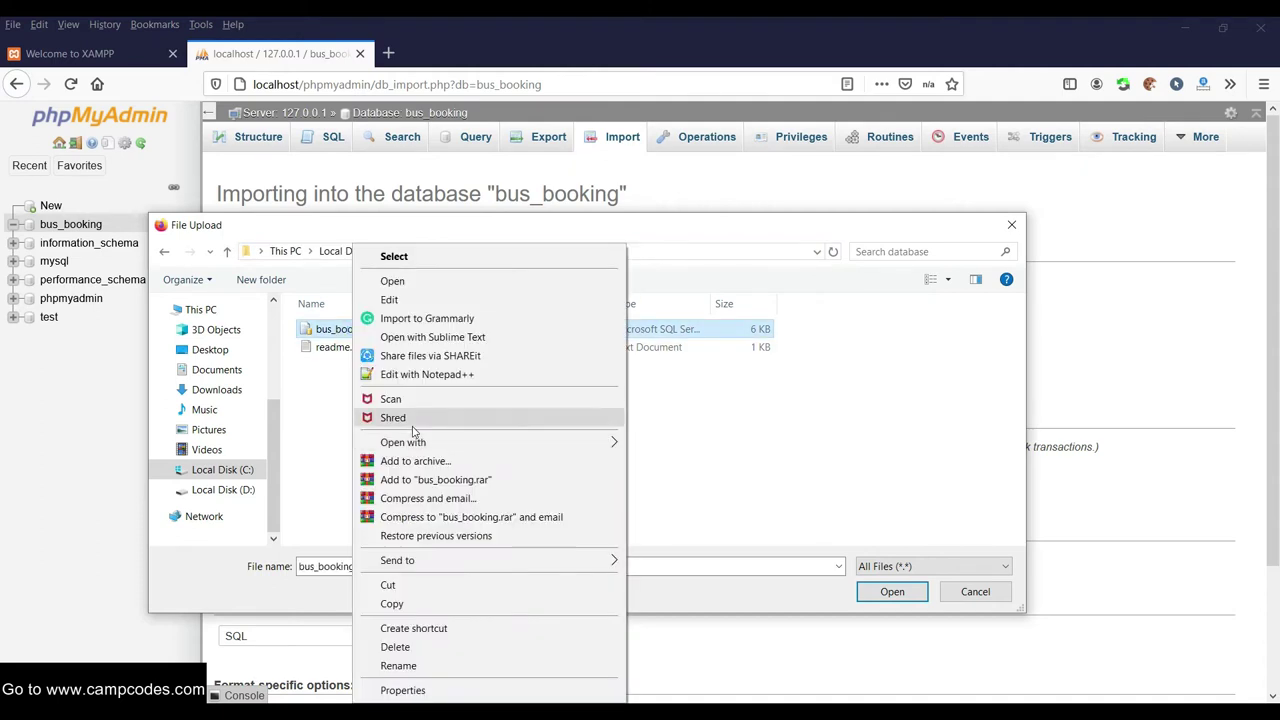
click(321, 411)
click(360, 330)
double_click(360, 330)
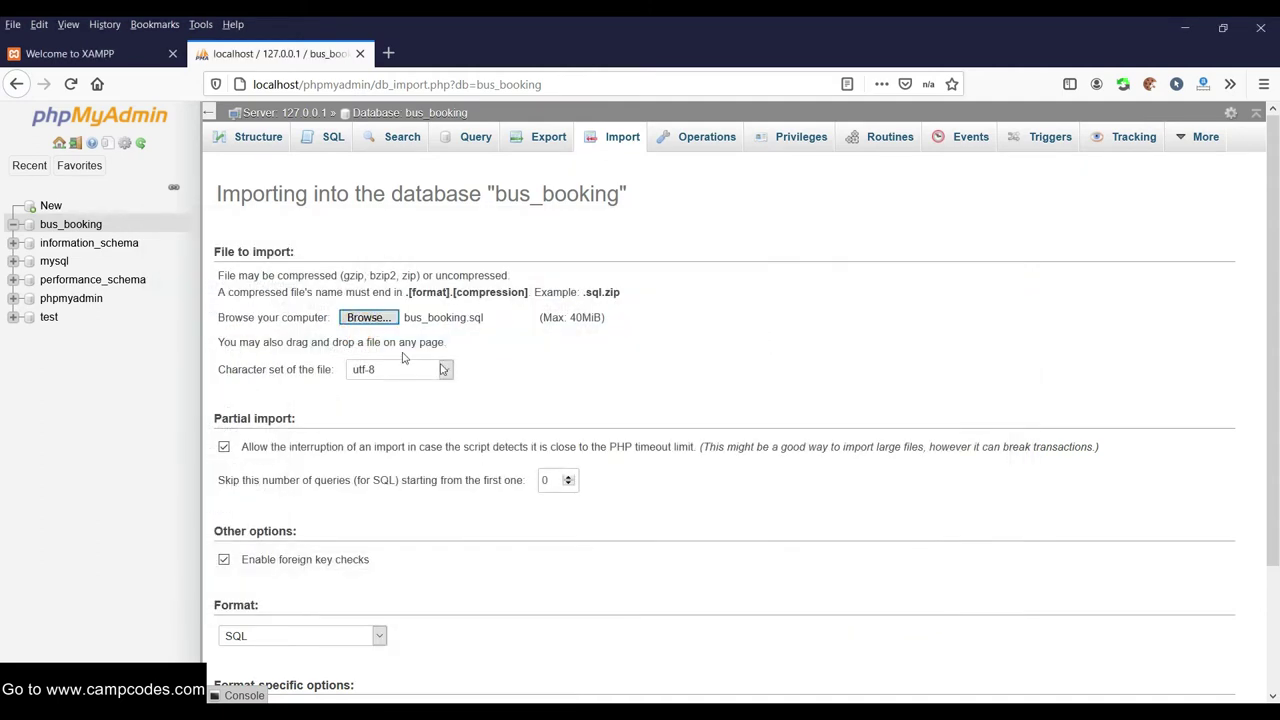
Run the import and review the success result of 31 queries
scroll(655, 400, down, 3)
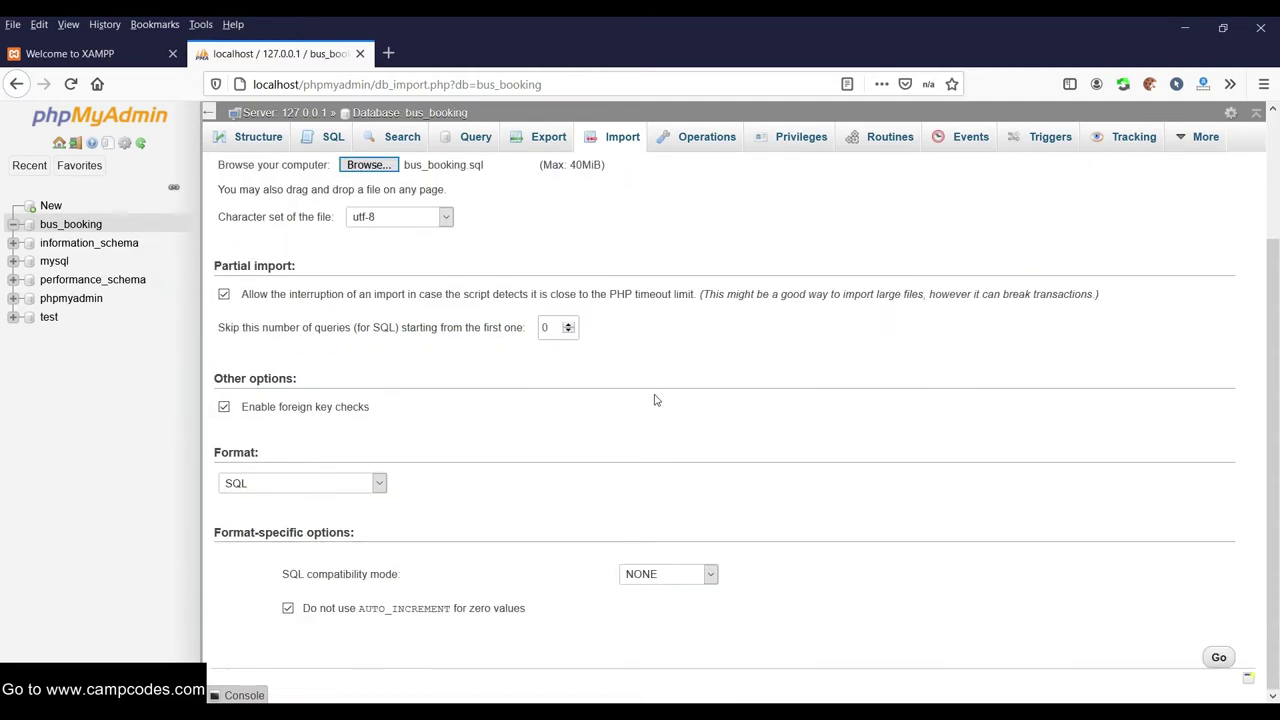
click(1219, 659)
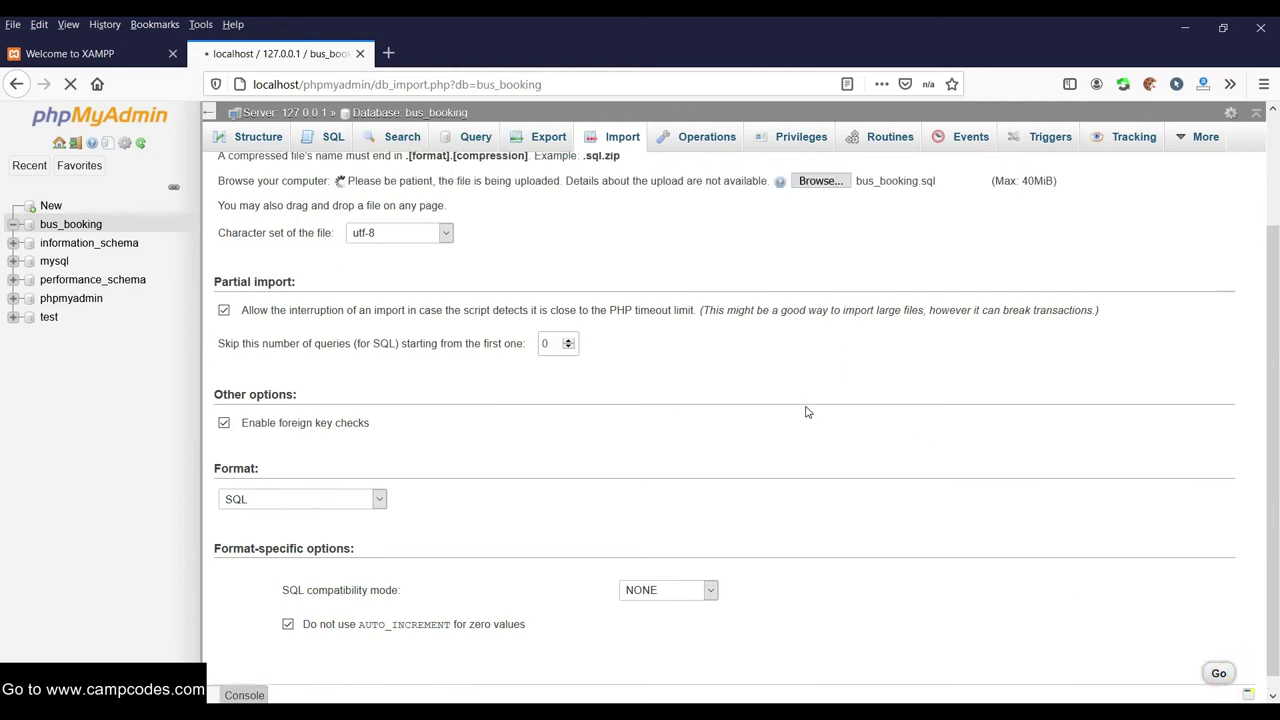
scroll(808, 405, down, 15)
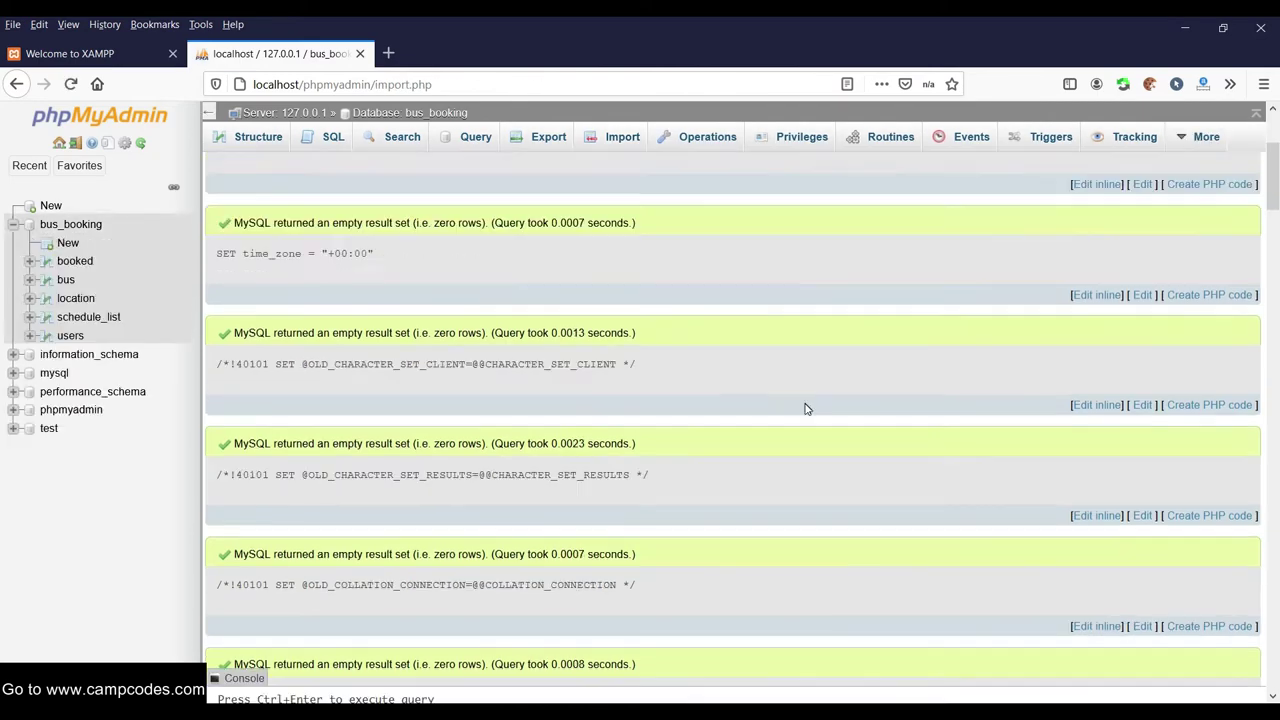
scroll(802, 420, up, 15)
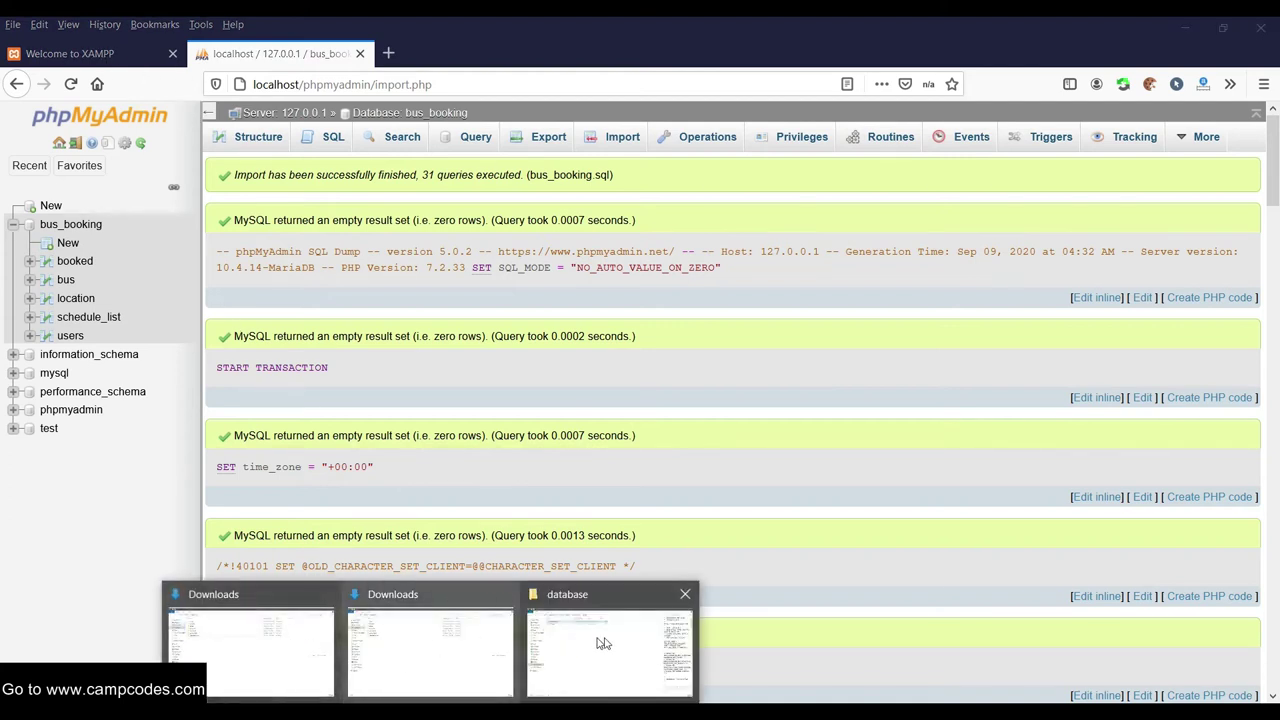
click(607, 638)
Open C:\xampp\htdocs\bus_booking and copy the folder name bus_booking from the address bar
click(16, 70)
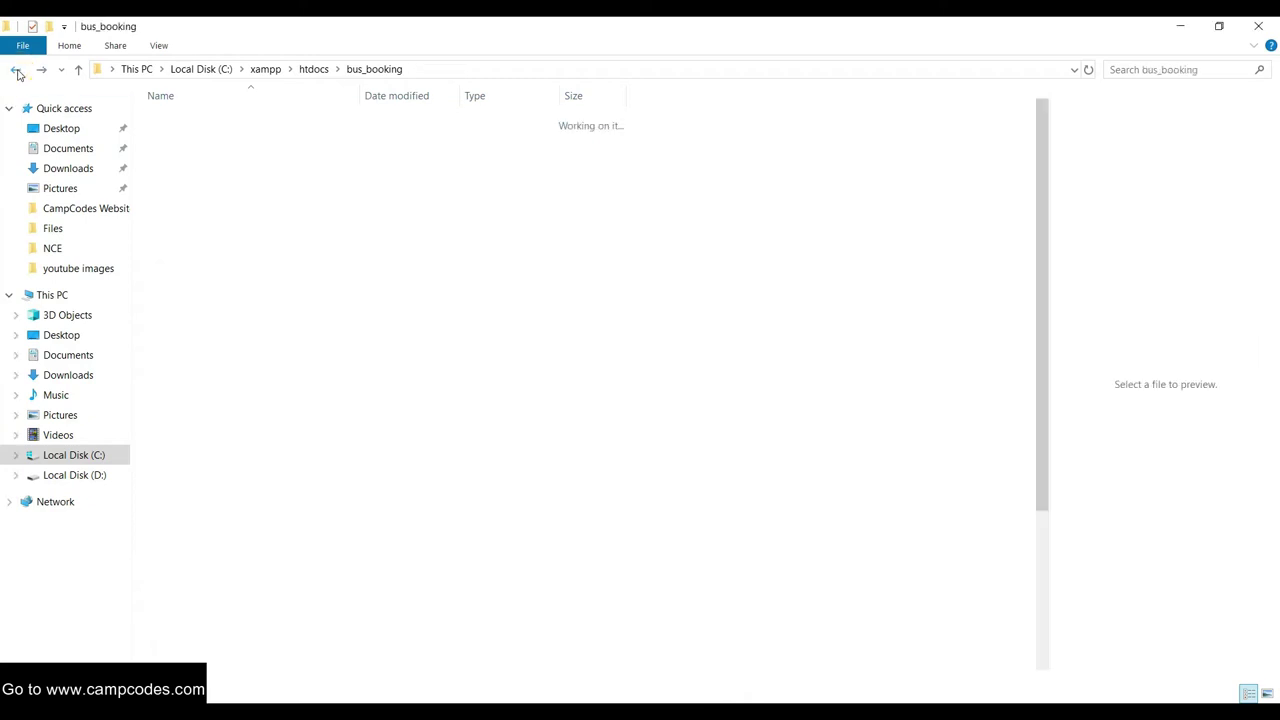
click(16, 70)
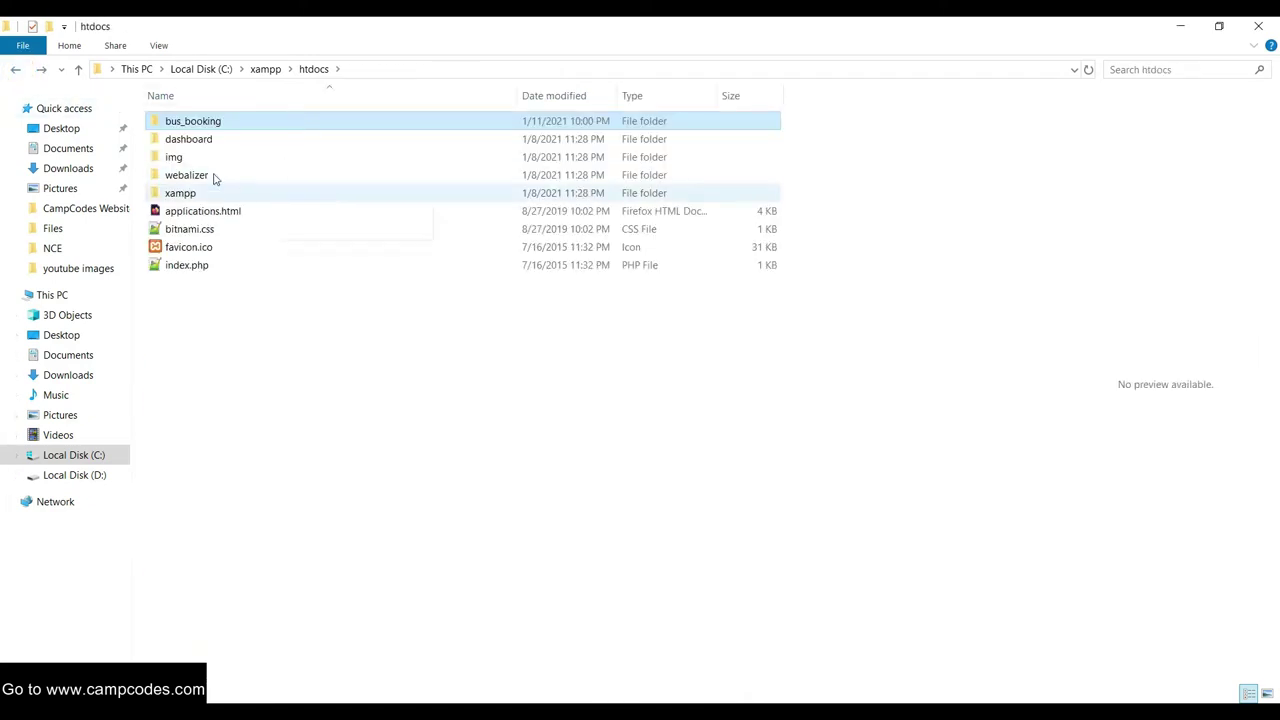
double_click(212, 124)
click(435, 69)
drag(268, 69, 190, 70)
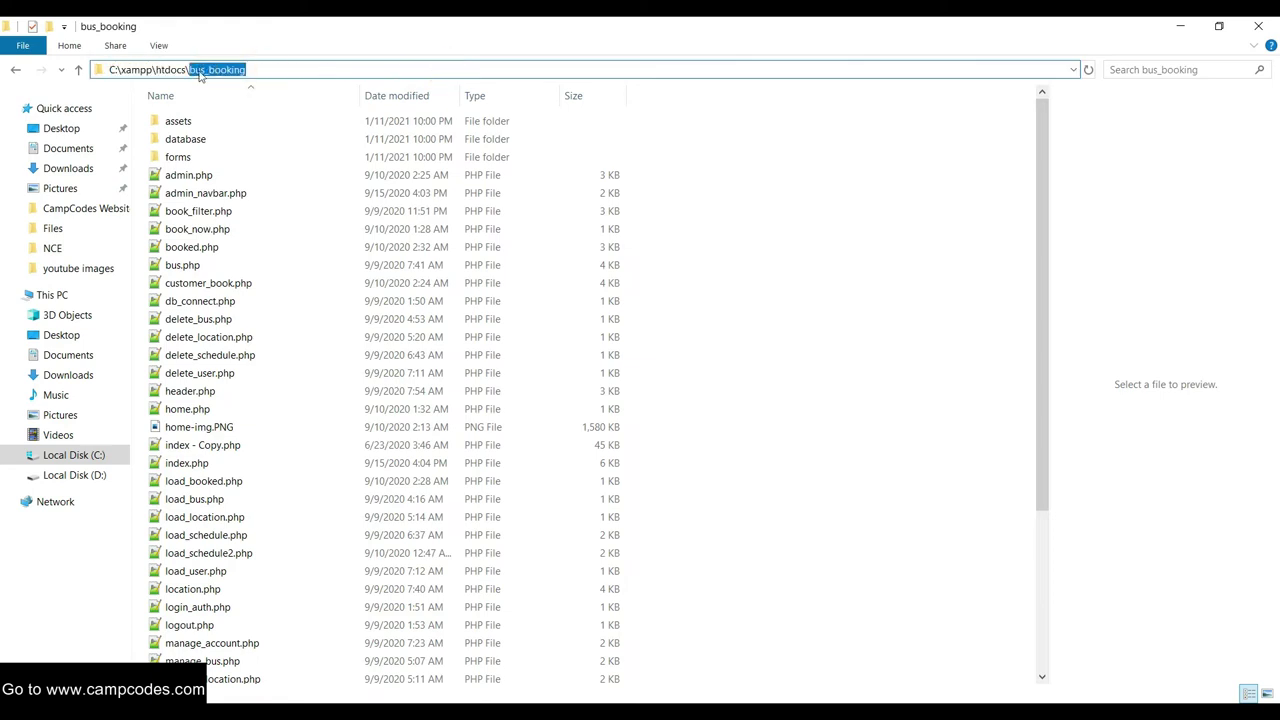
right_click(200, 74)
click(240, 114)
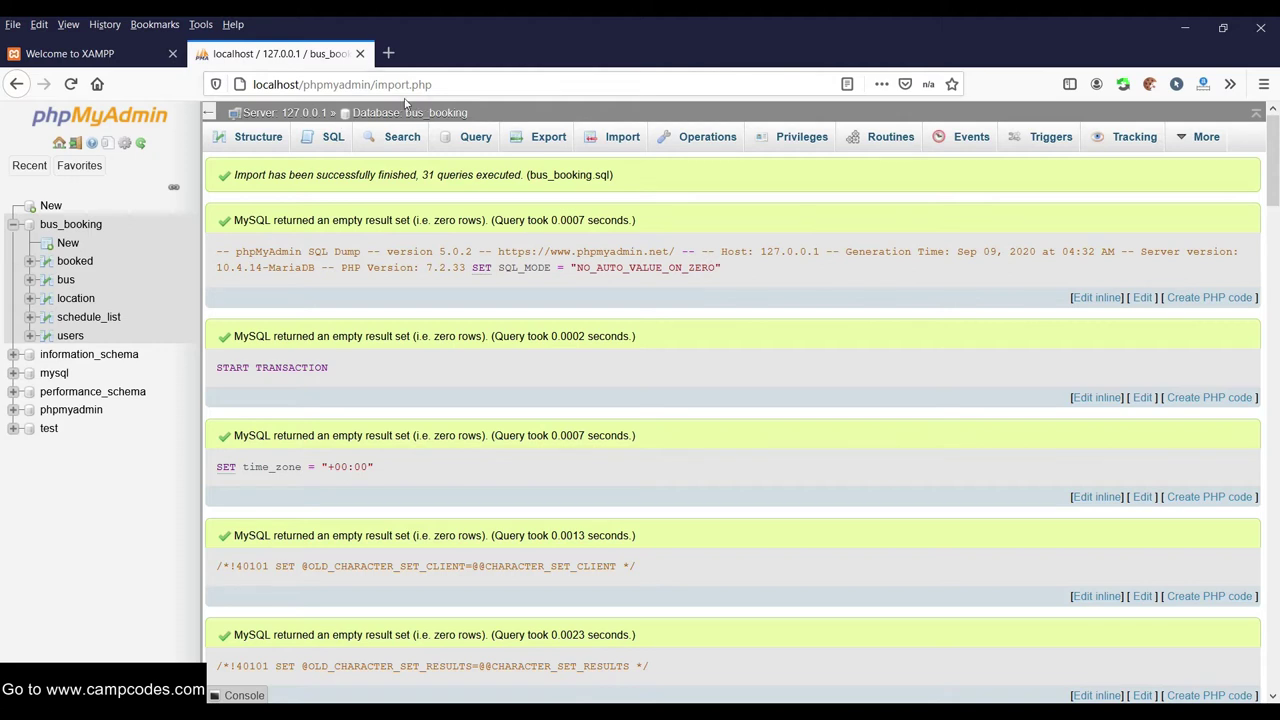
In the Welcome to XAMPP tab, swap dashboard/ for bus_booking and load localhost/bus_booking
click(372, 84)
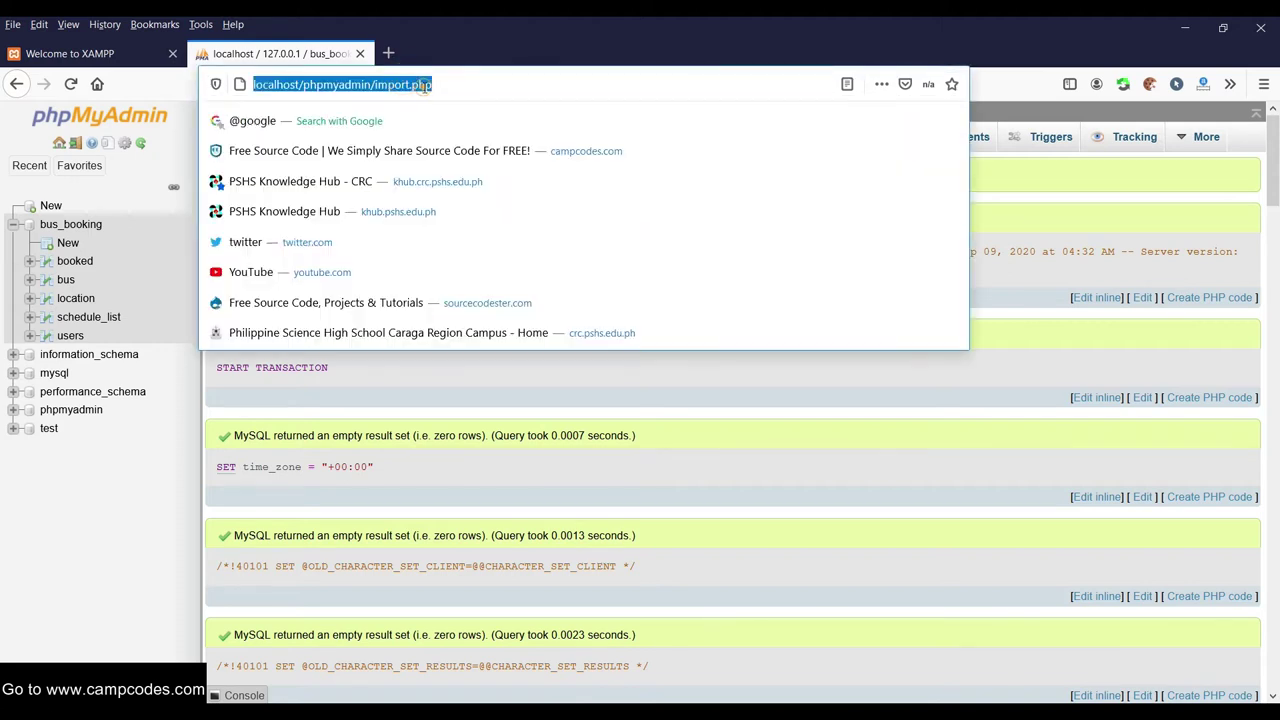
drag(440, 84, 374, 84)
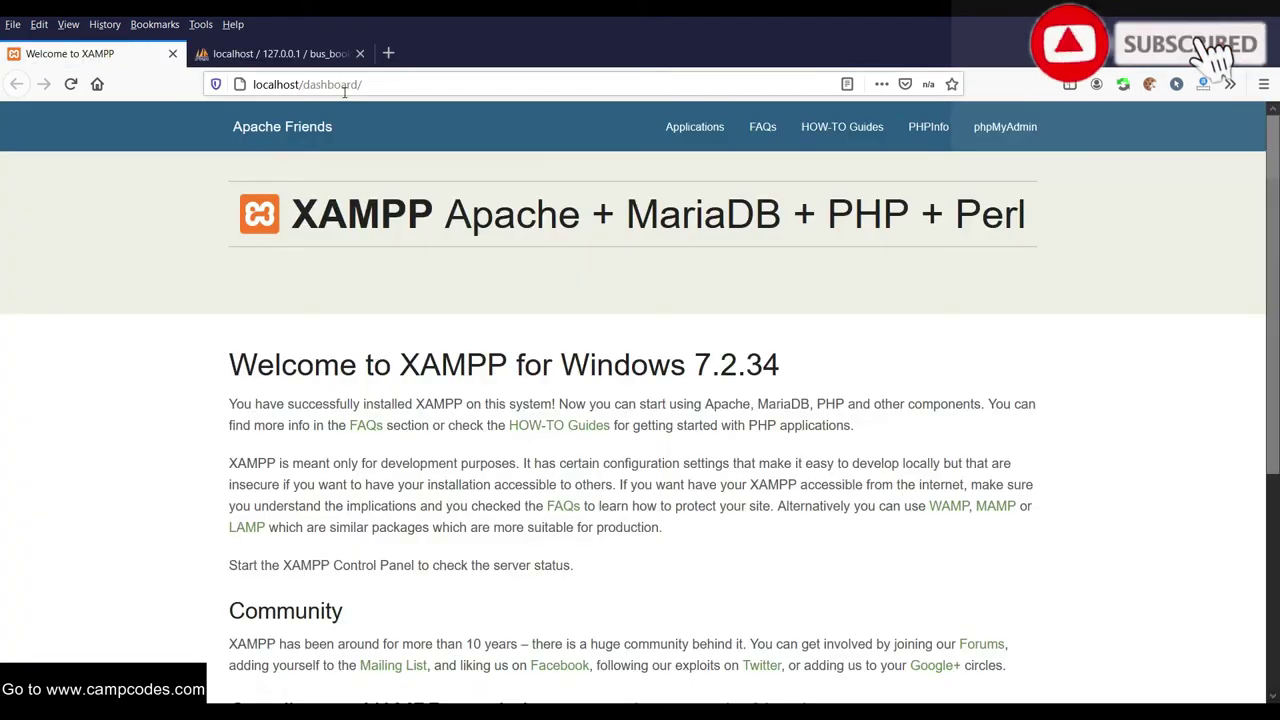
click(80, 53)
click(377, 86)
drag(386, 84, 305, 86)
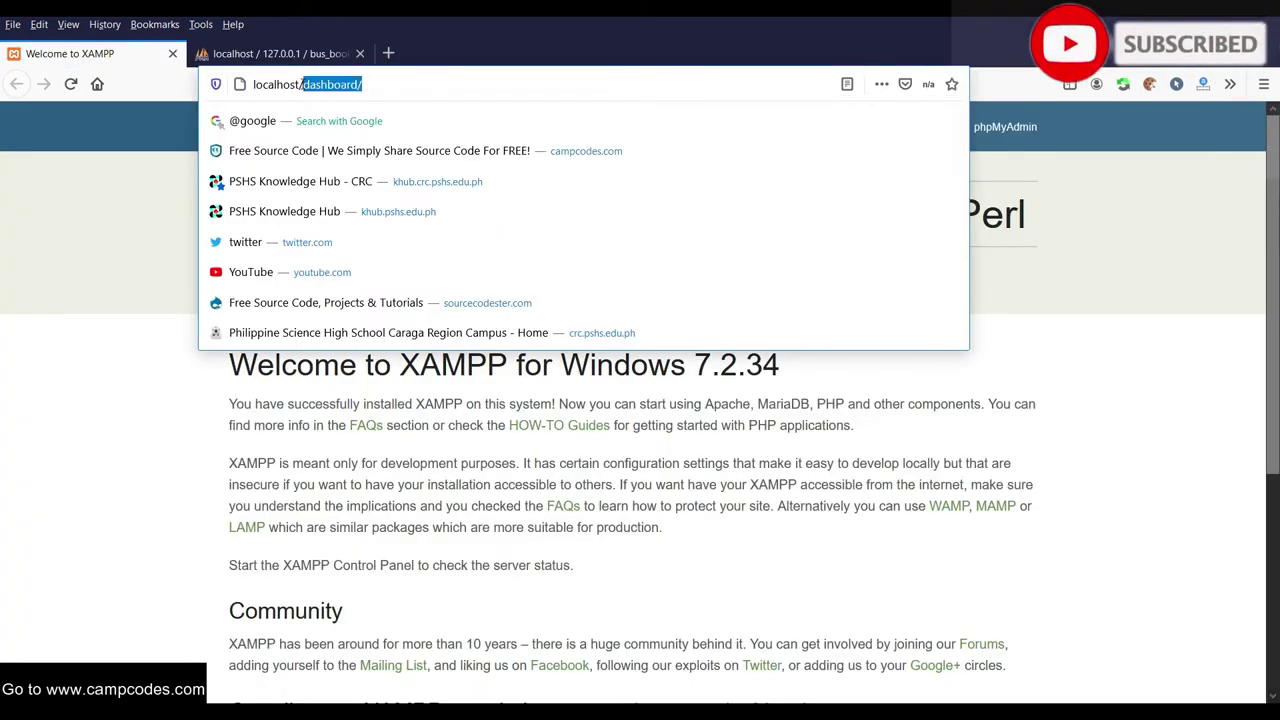
right_click(305, 86)
click(340, 145)
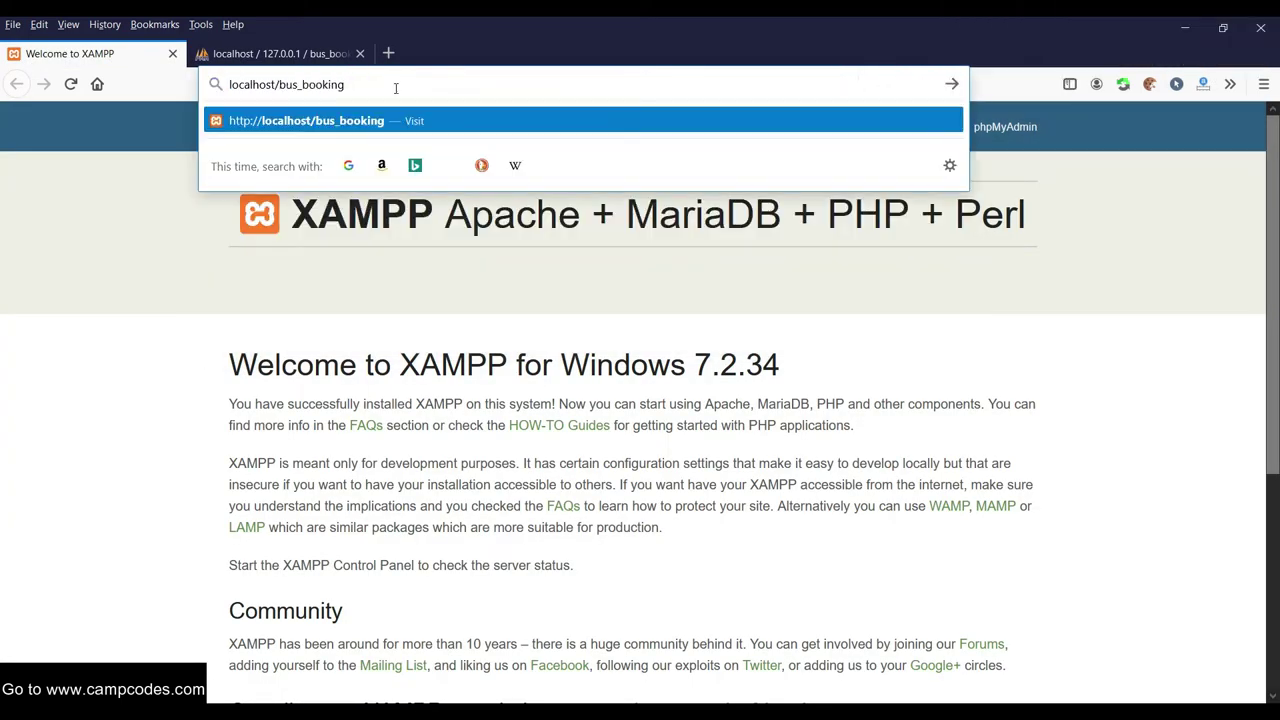
key(Return)
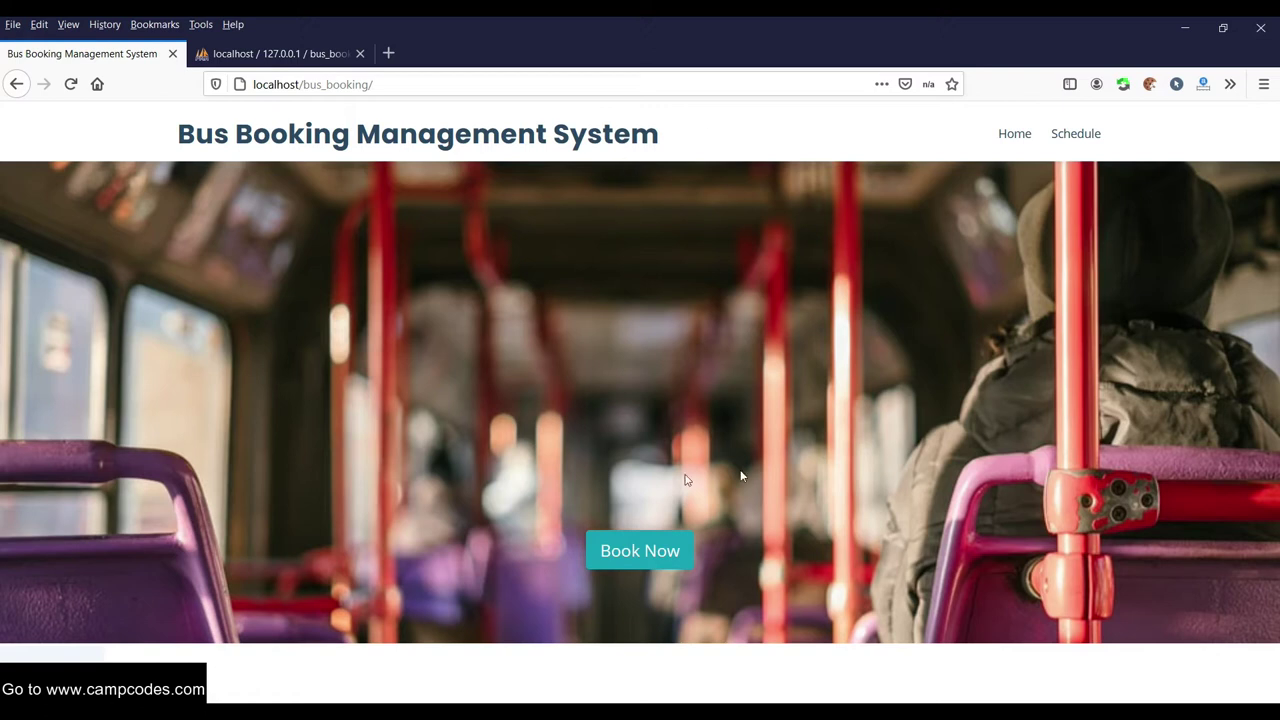
Explore the public site's Find Schedule form, Home page and bus schedule table
click(631, 541)
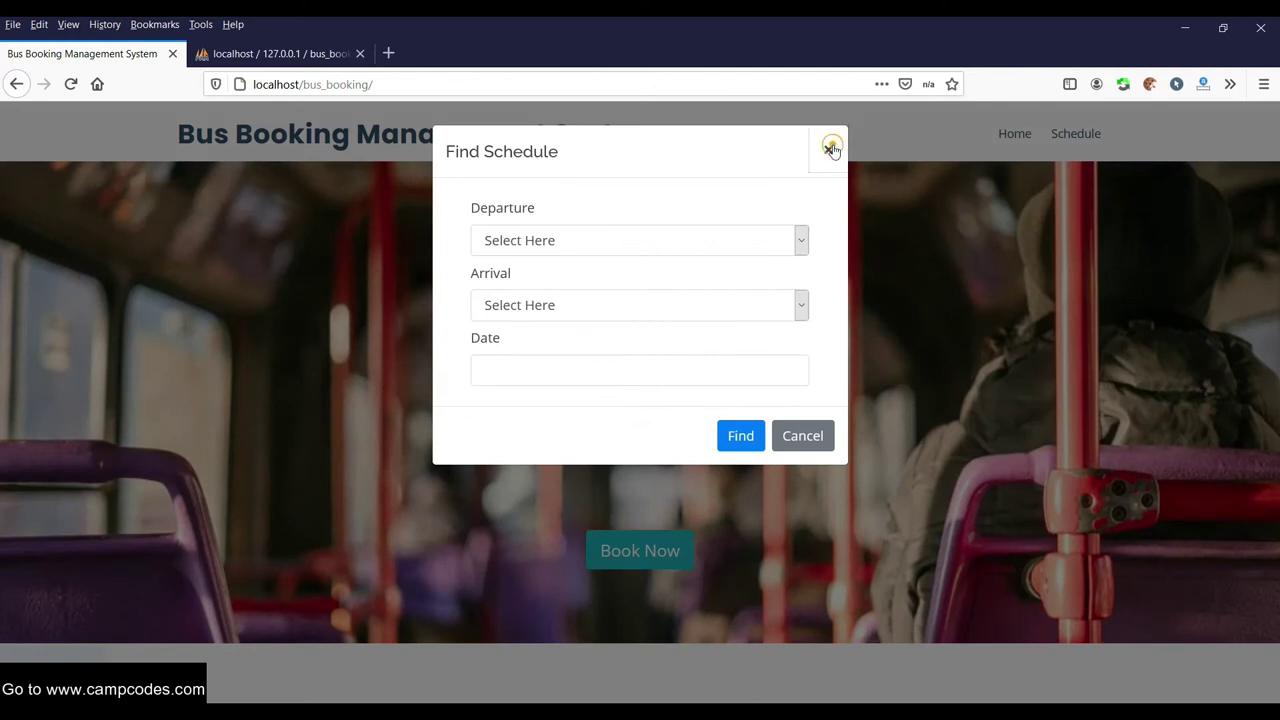
click(830, 148)
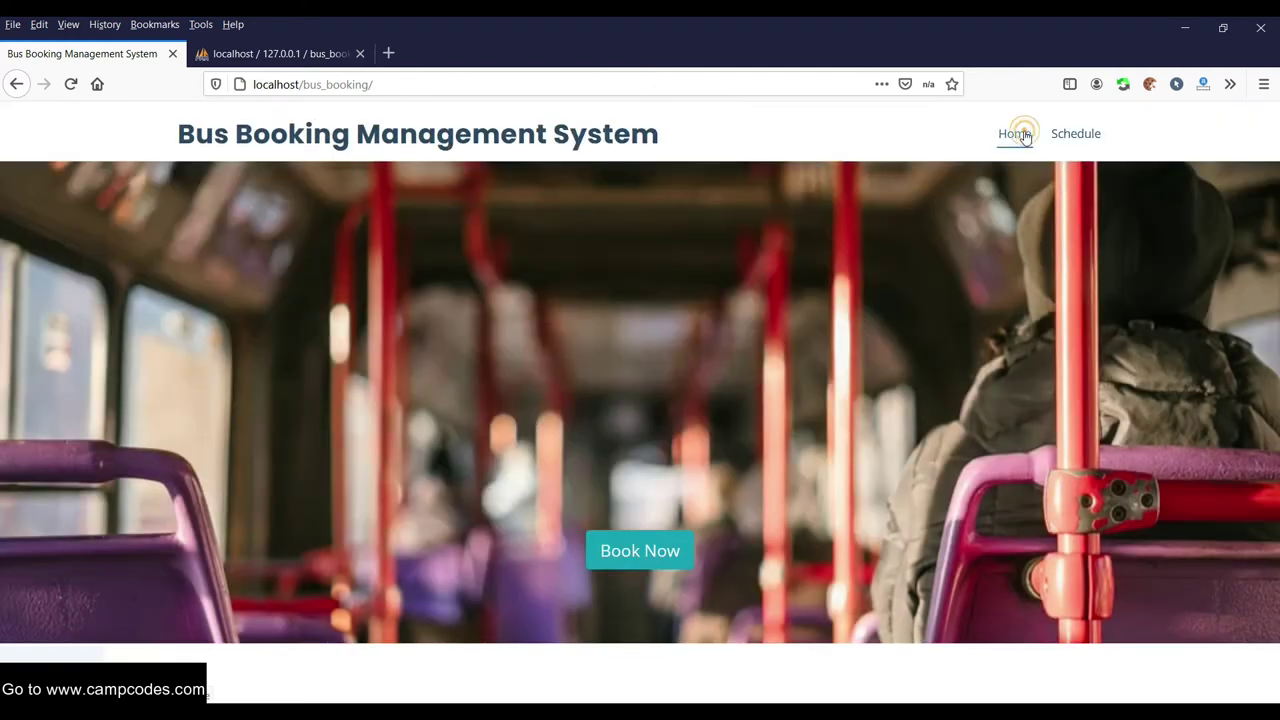
click(1015, 133)
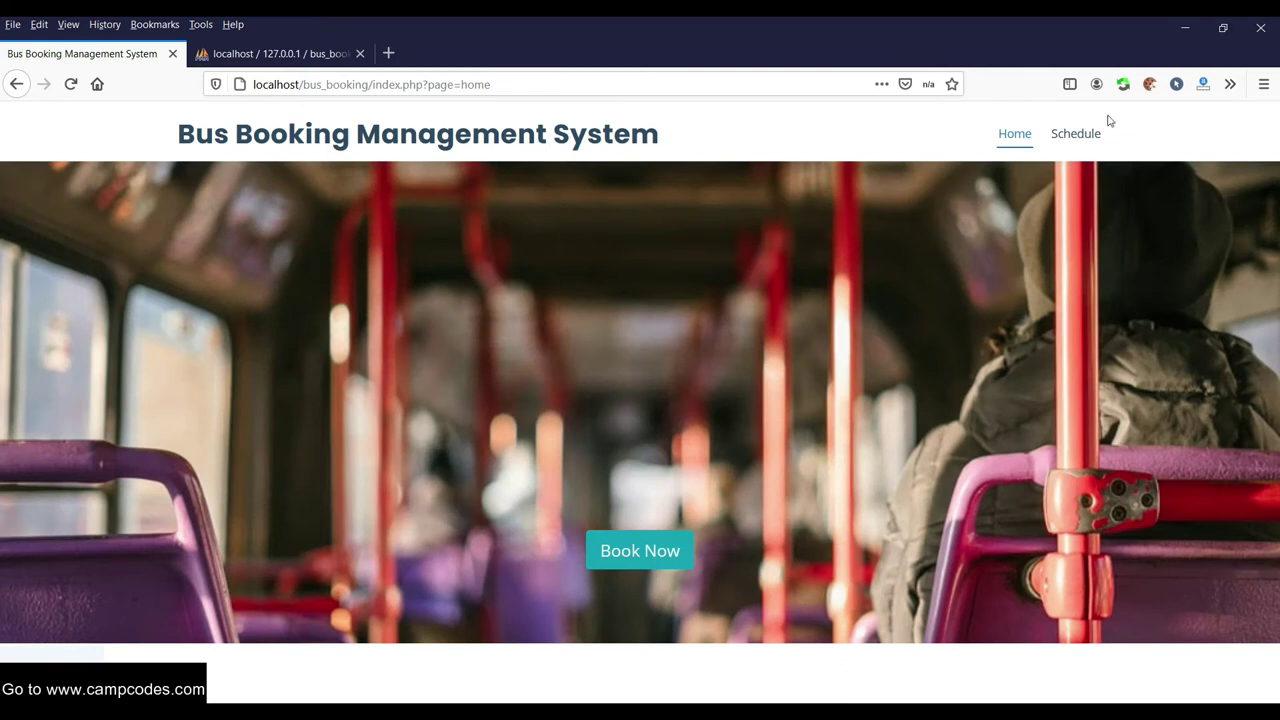
click(1075, 133)
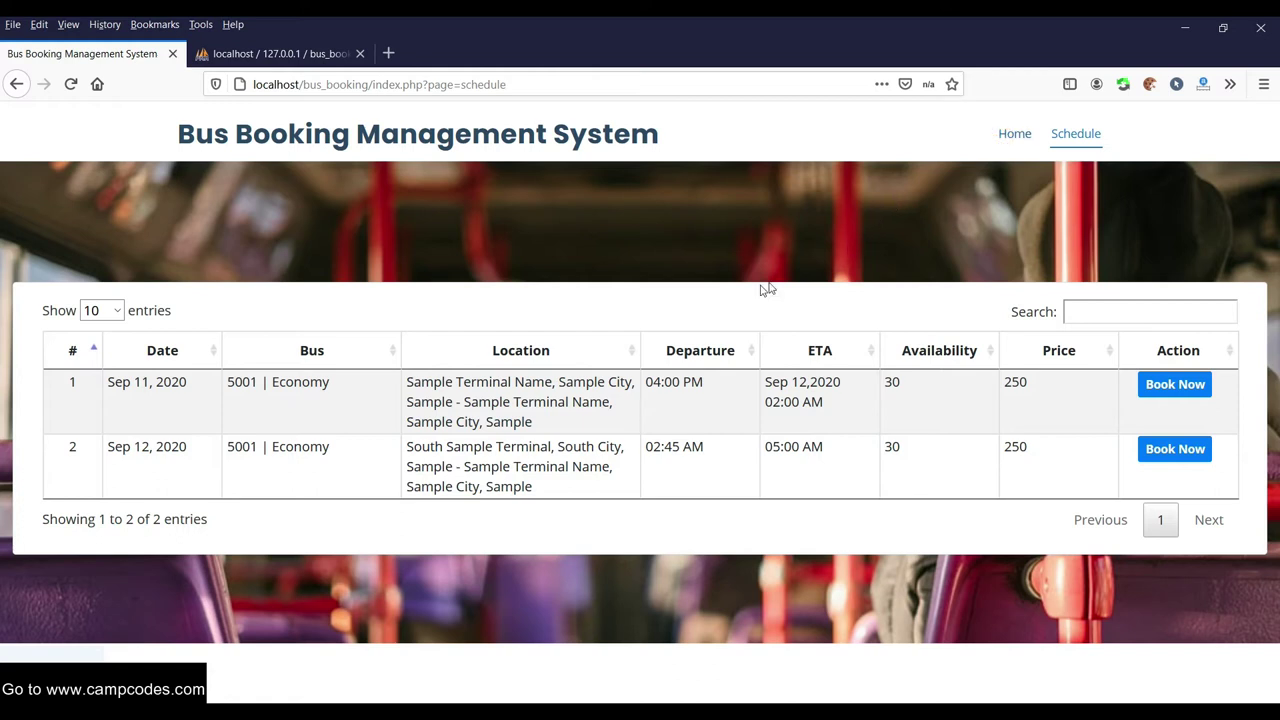
click(1015, 135)
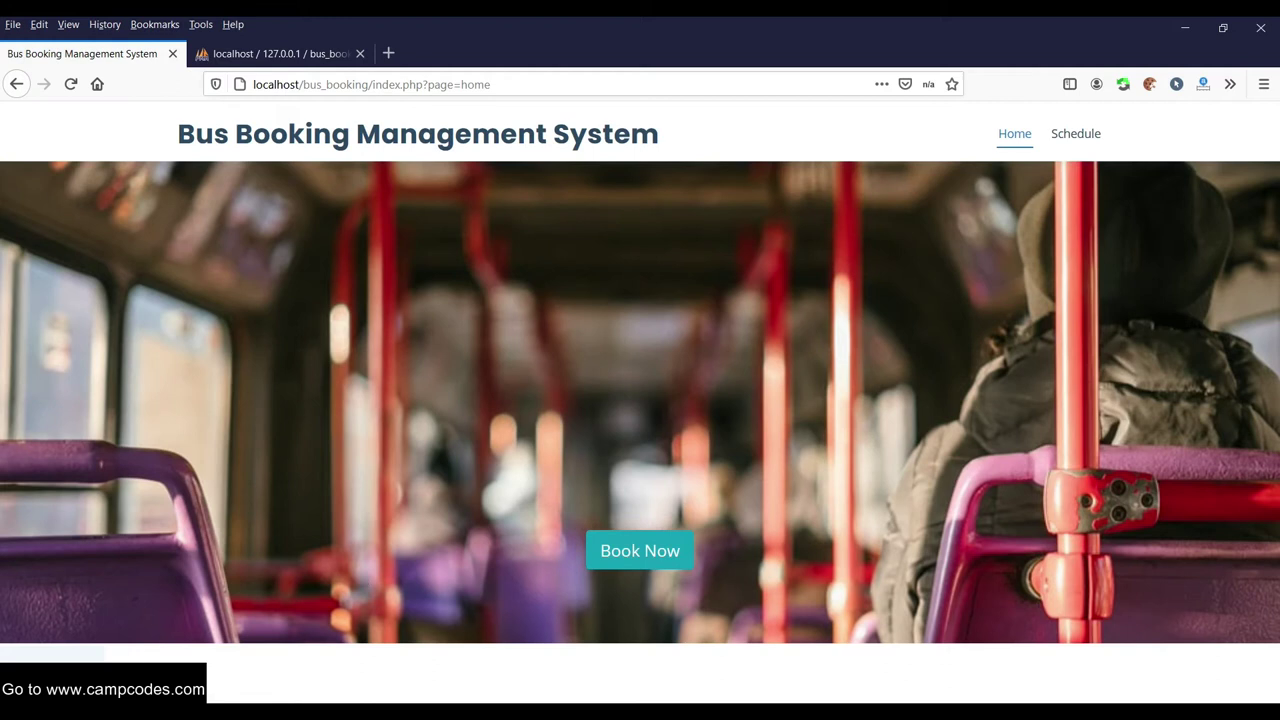
click(674, 568)
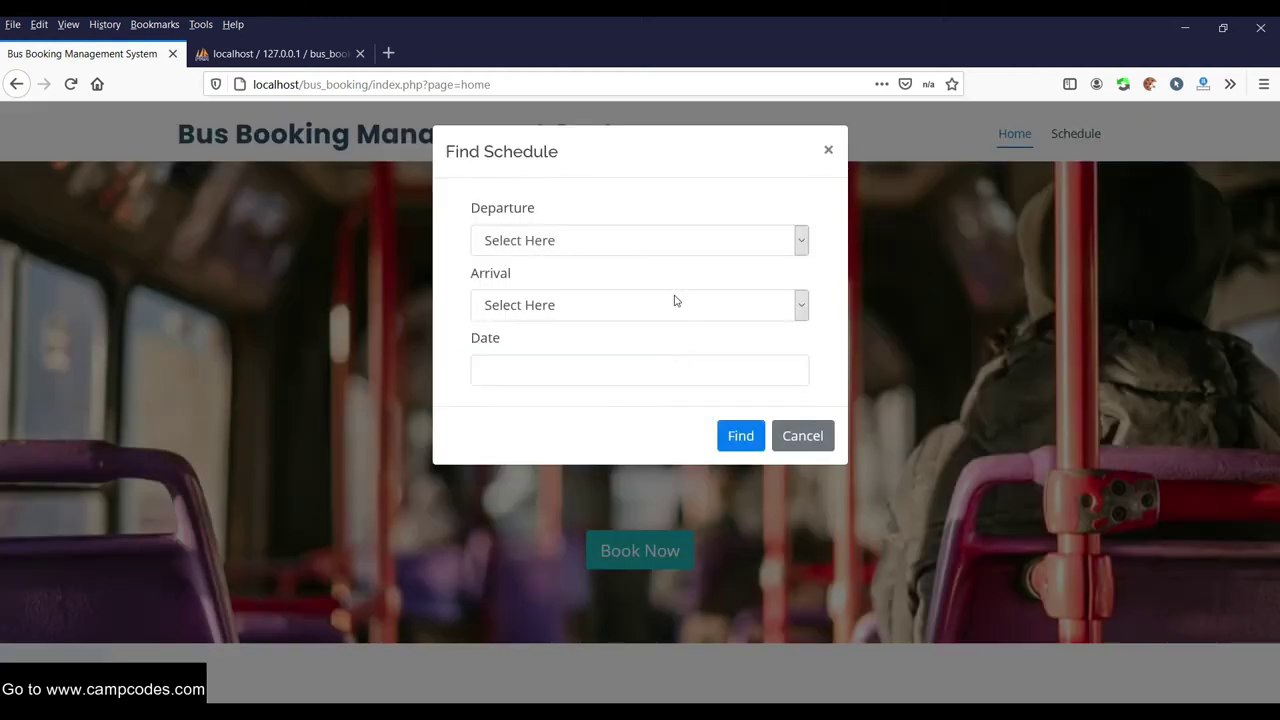
click(707, 246)
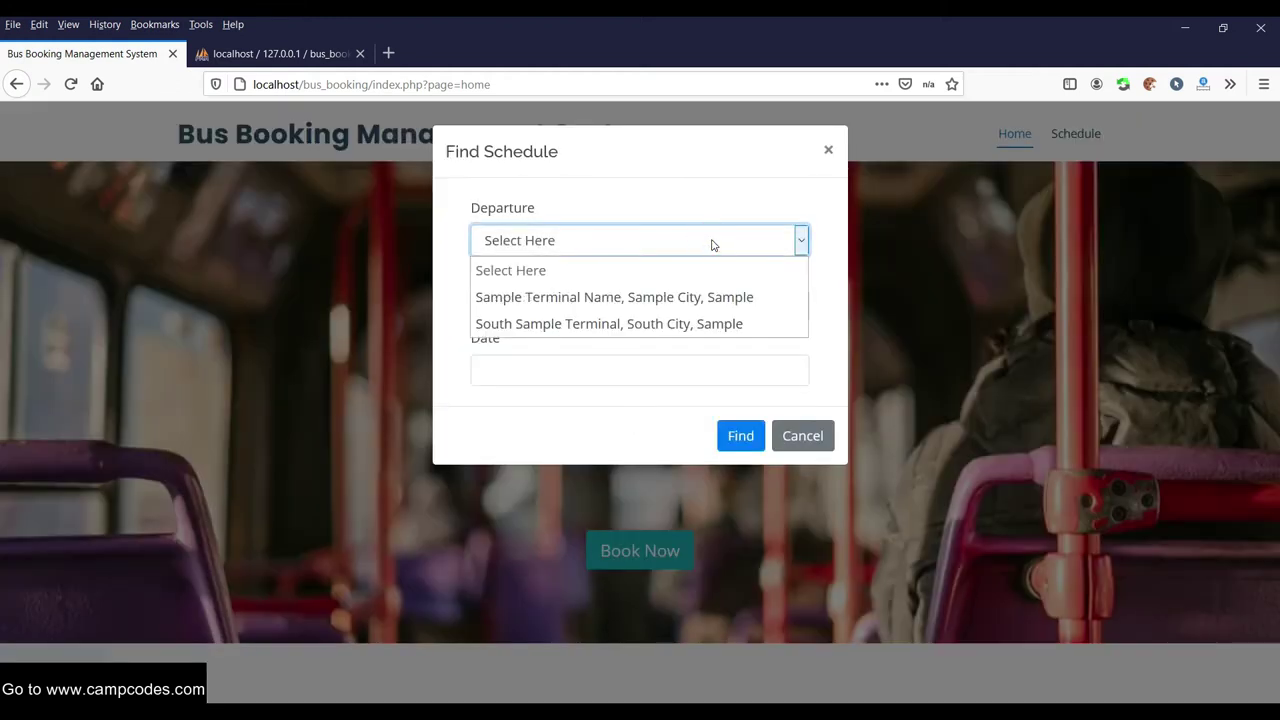
click(828, 152)
click(828, 150)
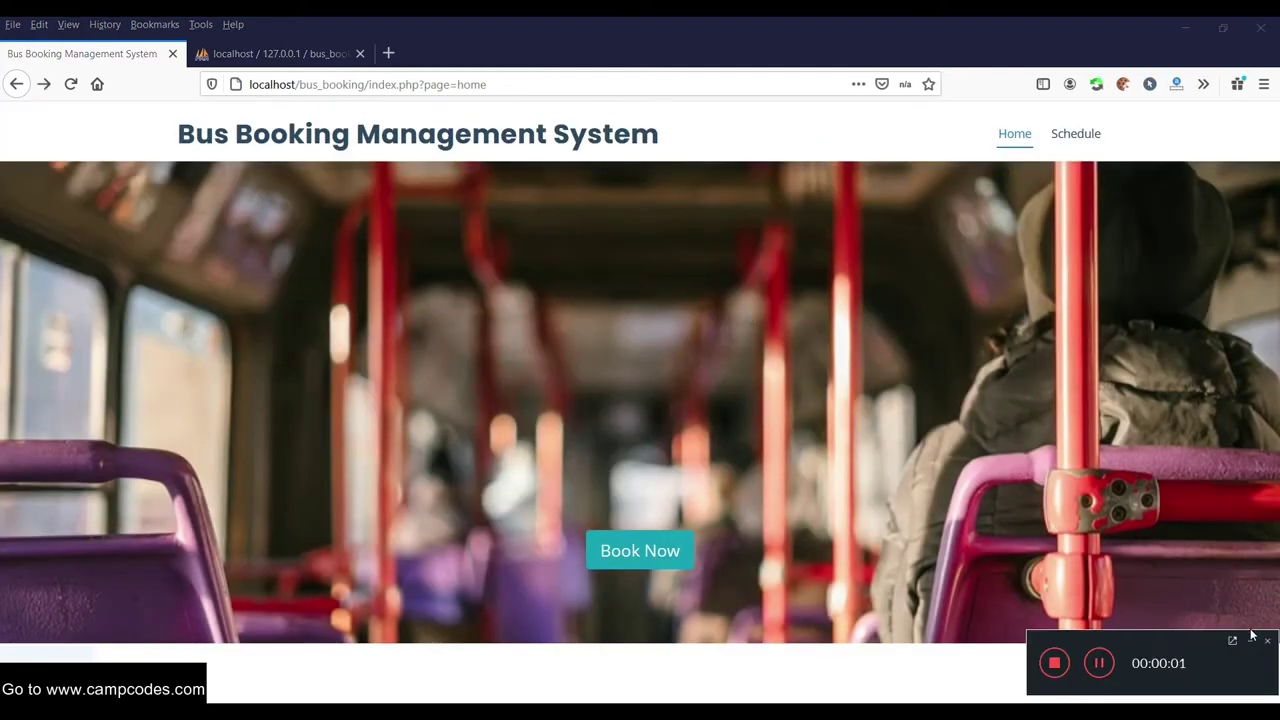
click(1251, 638)
click(676, 548)
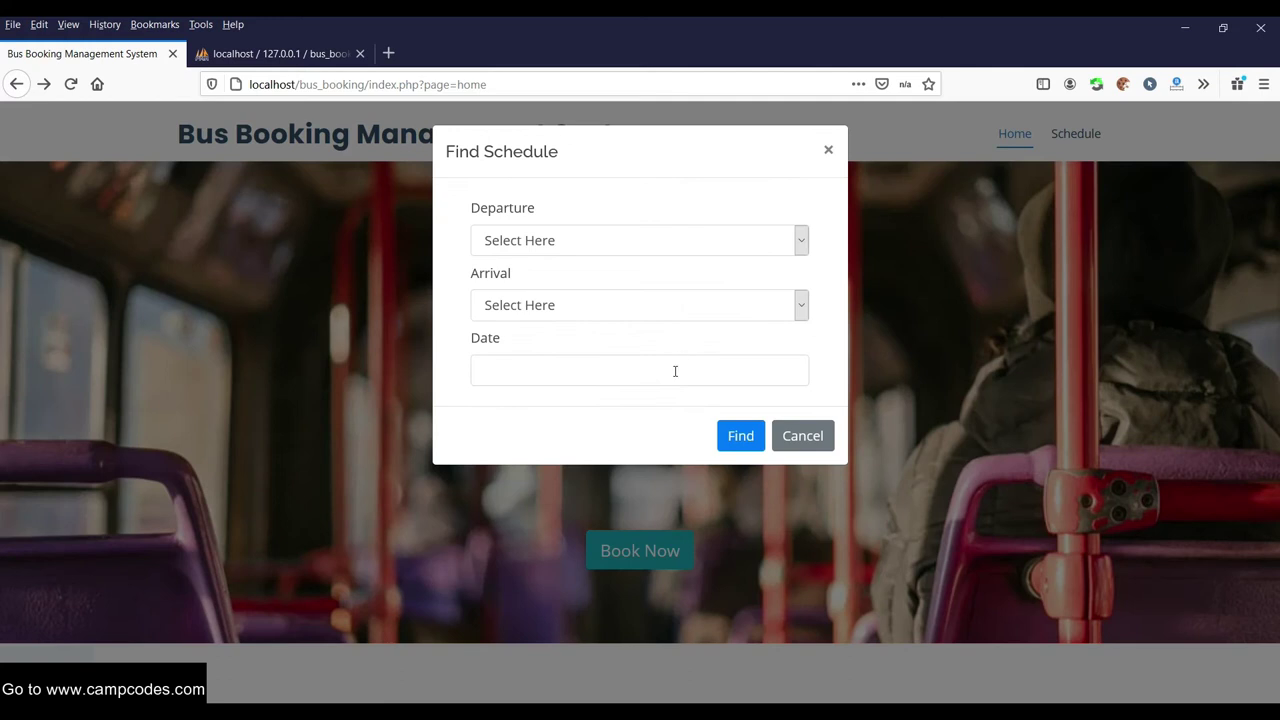
click(829, 151)
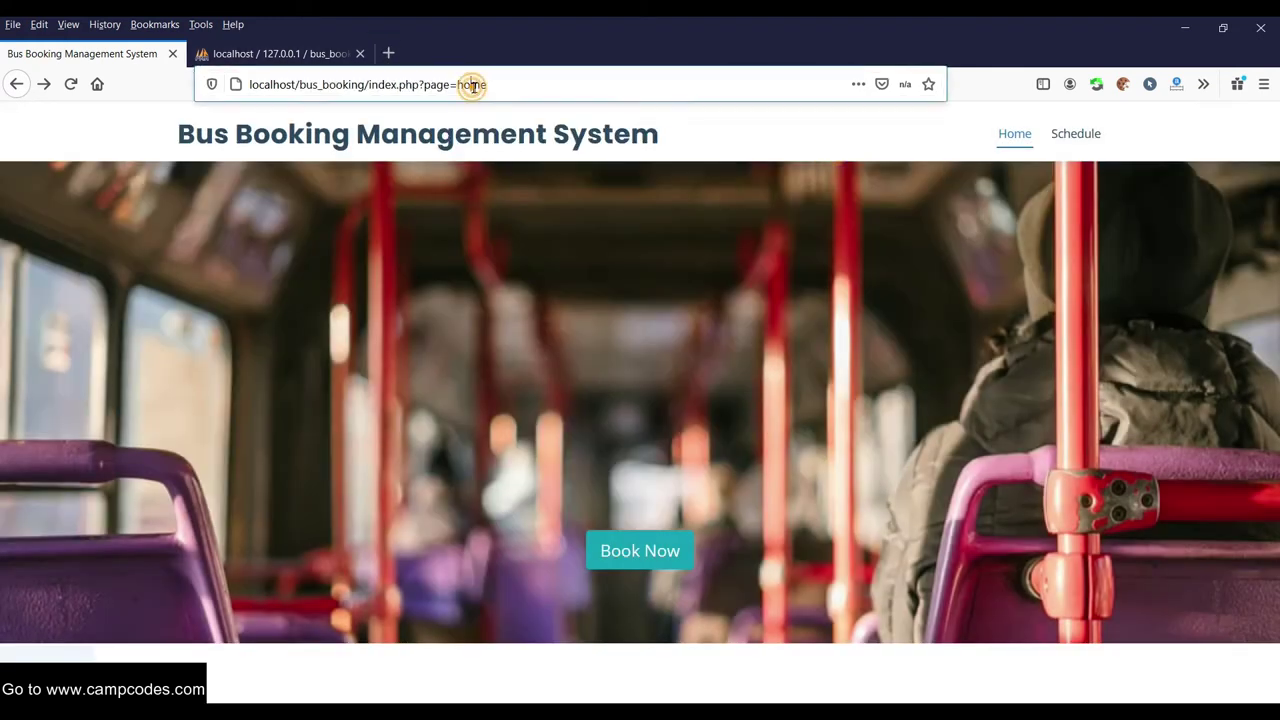
Replace index.php?page=home with admin in the address to reach the admin login page
click(471, 84)
drag(508, 84, 369, 85)
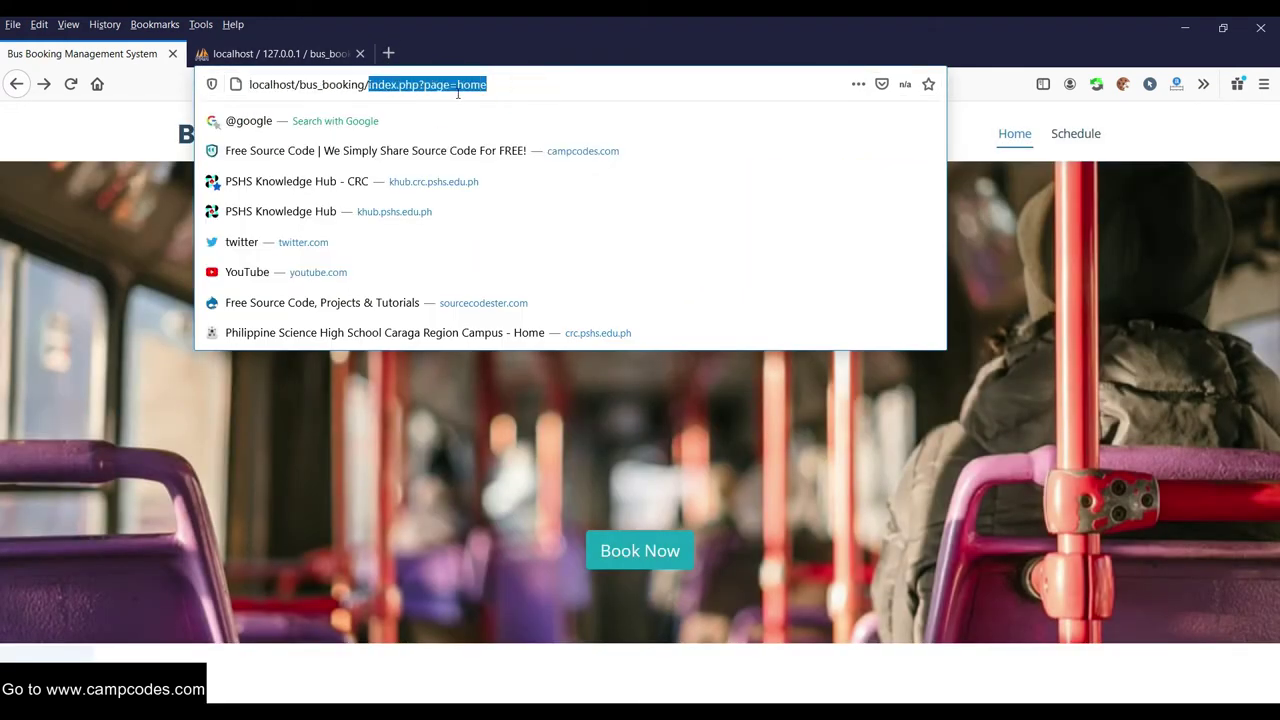
text(admi)
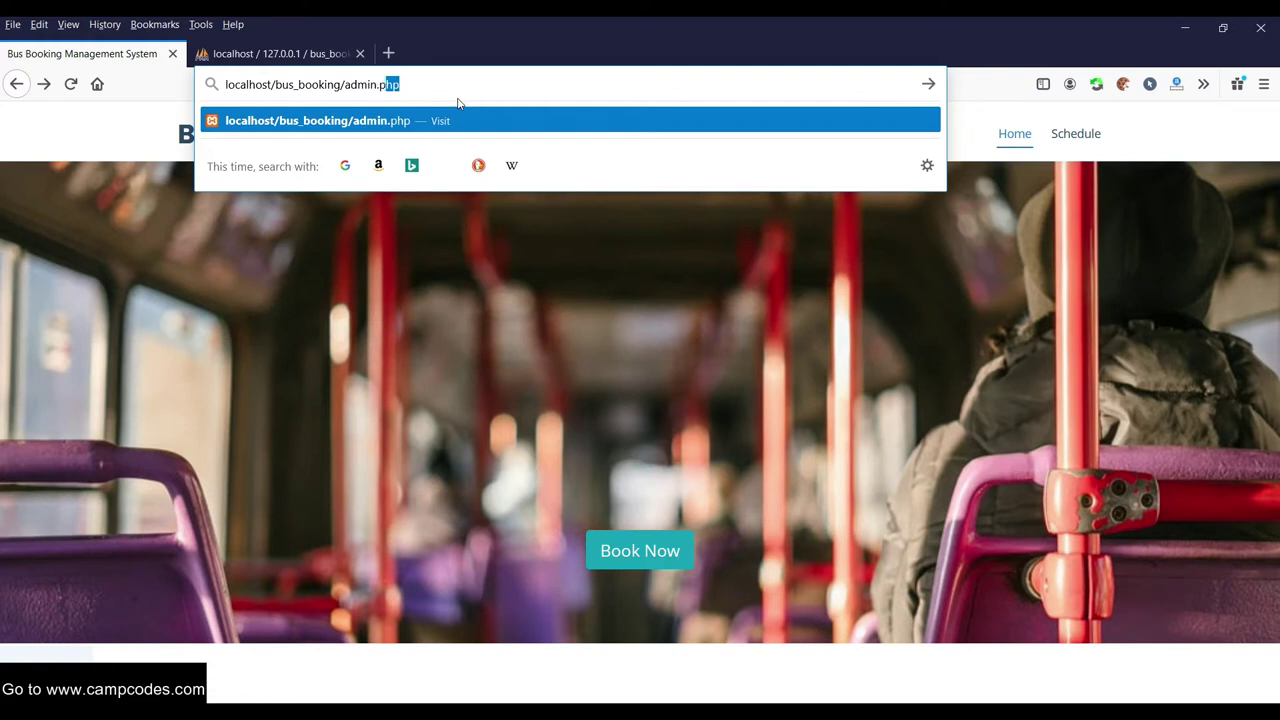
key(Return)
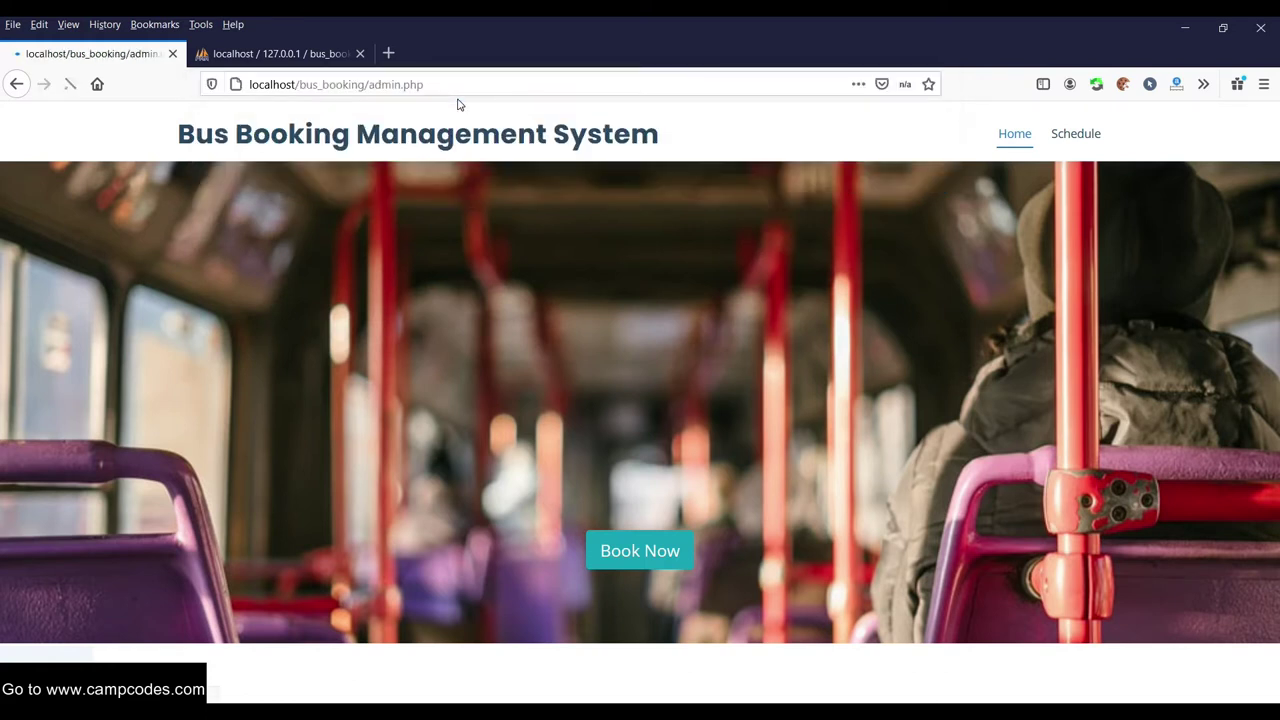
Copy the admin password from the readme.txt notes
key(alt+Tab)
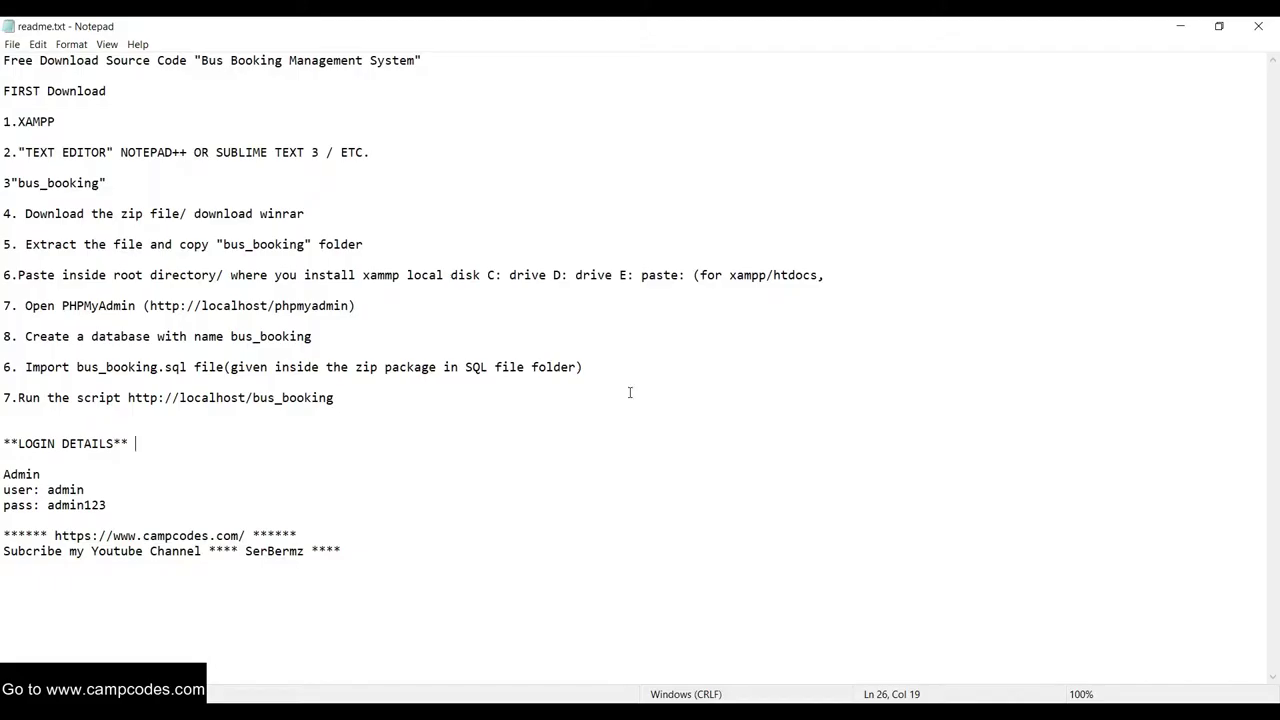
double_click(117, 505)
right_click(70, 506)
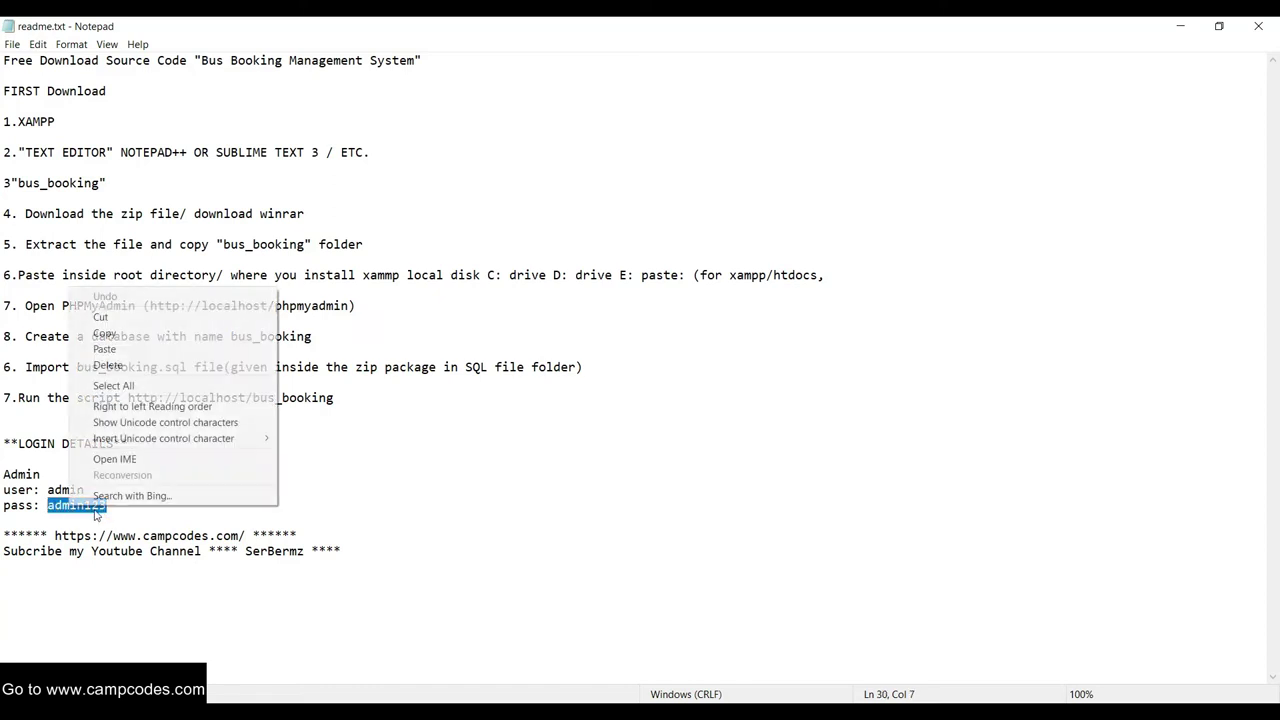
click(131, 332)
click(625, 501)
Log in with the admin username and pasted password, declining the save-password offer
key(alt+Tab)
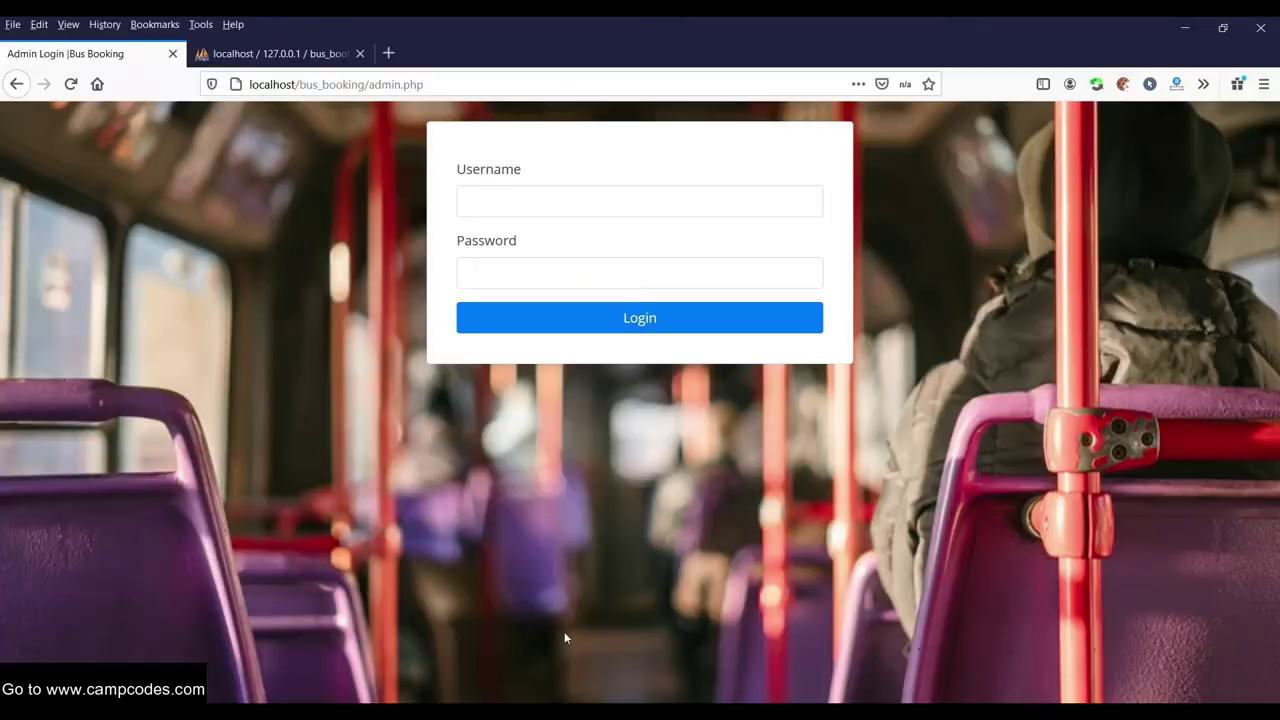
click(526, 200)
text(admin)
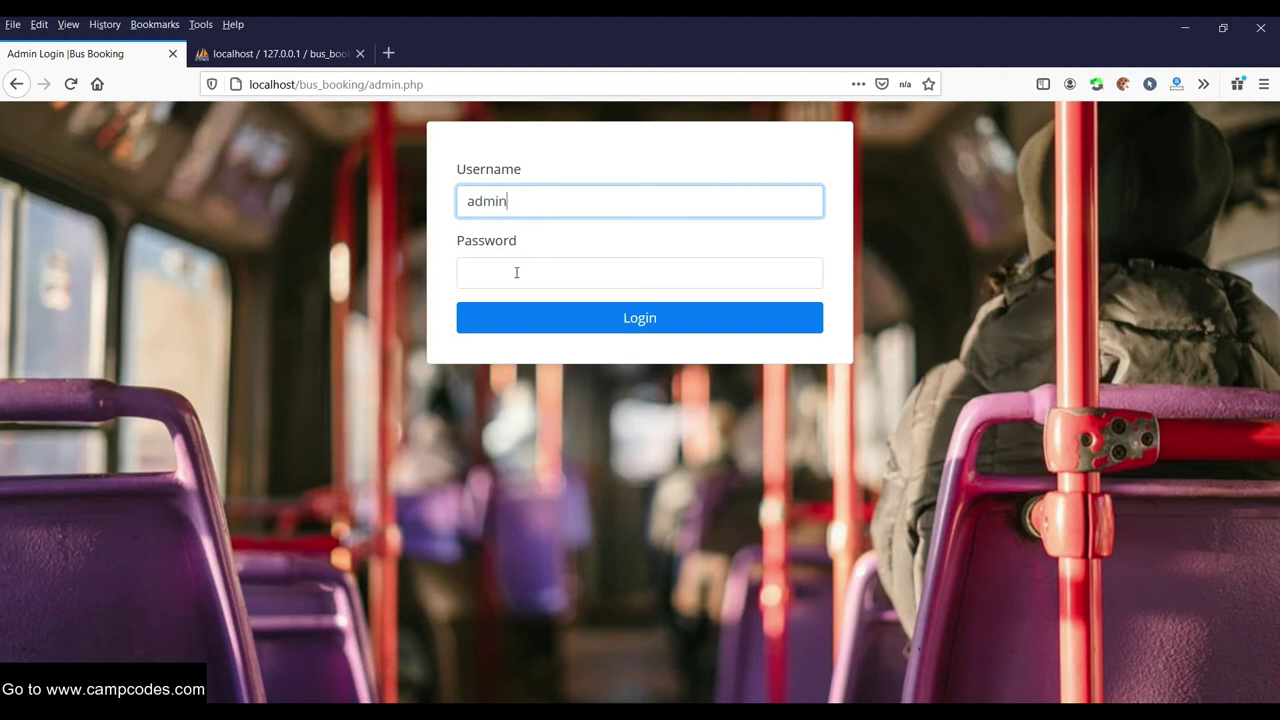
right_click(516, 272)
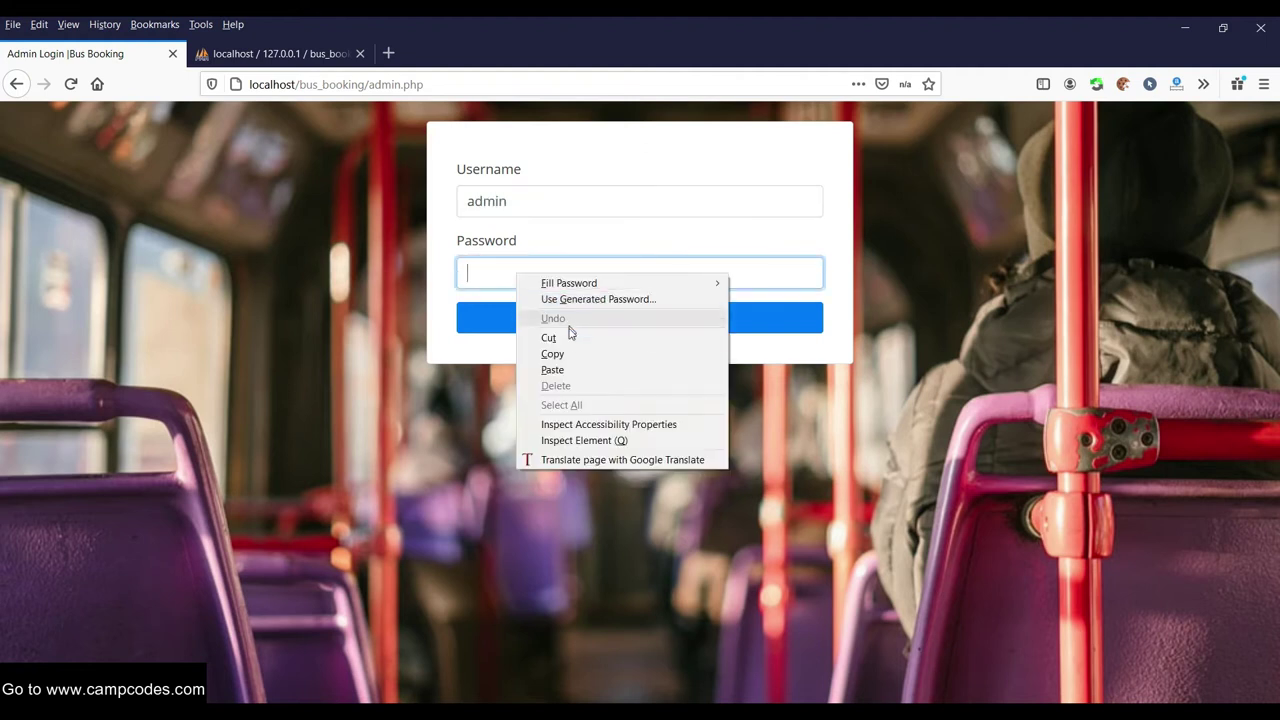
click(562, 370)
click(566, 320)
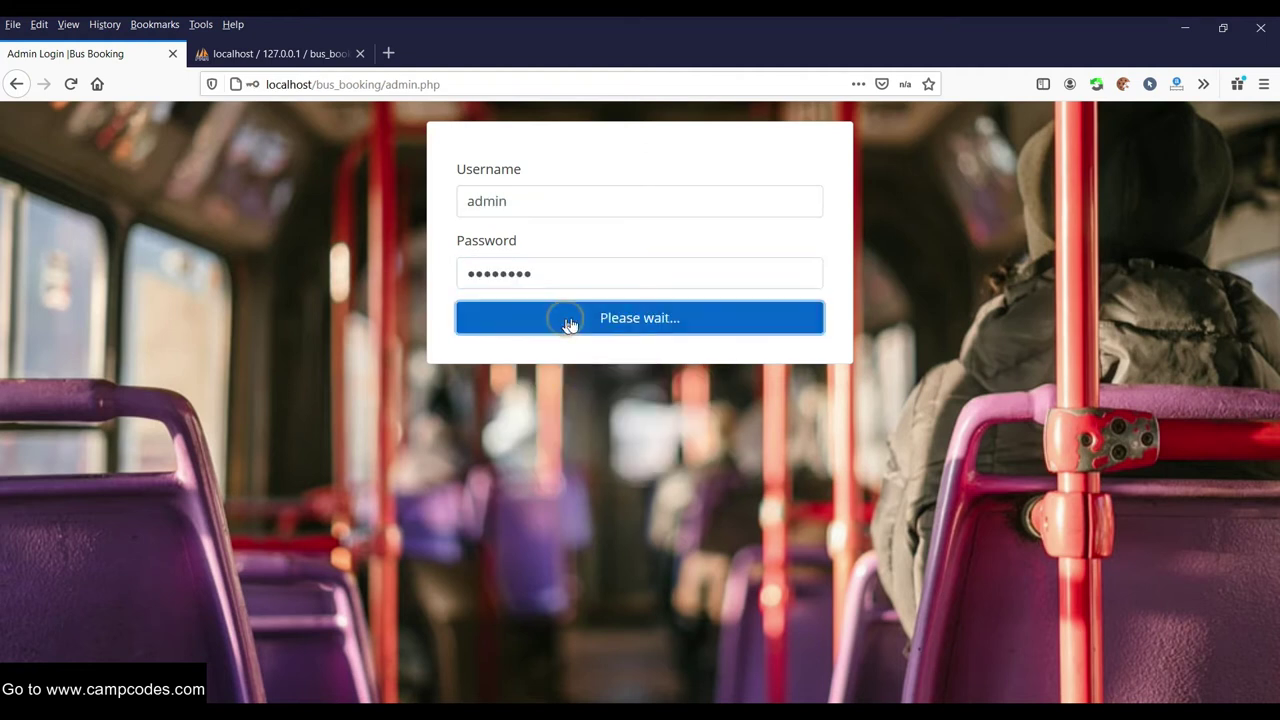
click(445, 227)
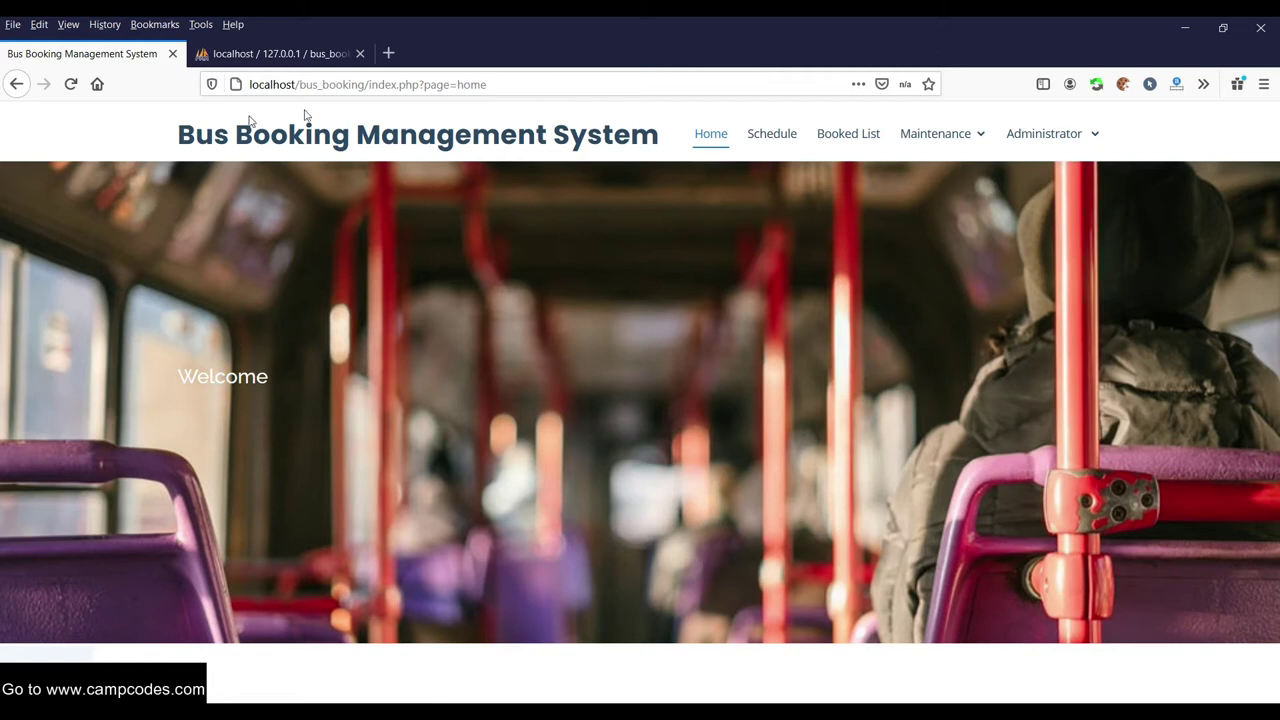
Open the Bus Booking site in a second tab and move phpMyAdmin to the end
drag(418, 84, 249, 84)
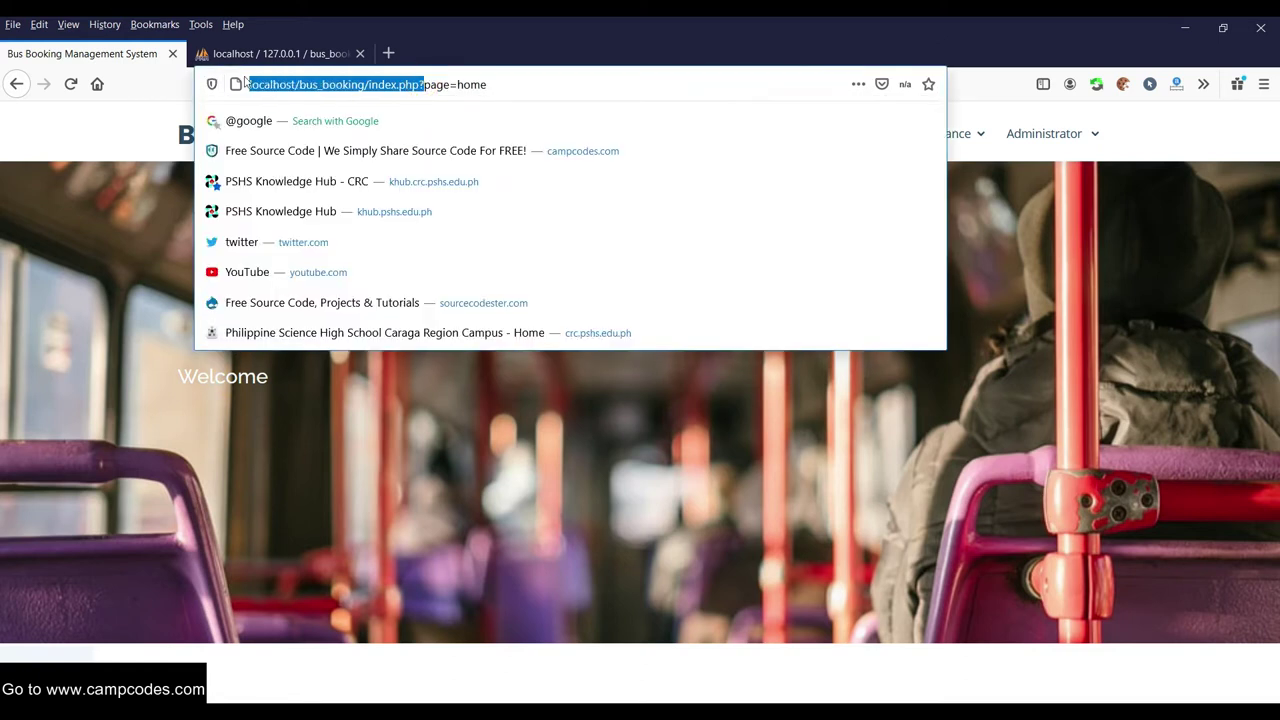
click(388, 53)
key(ctrl+v)
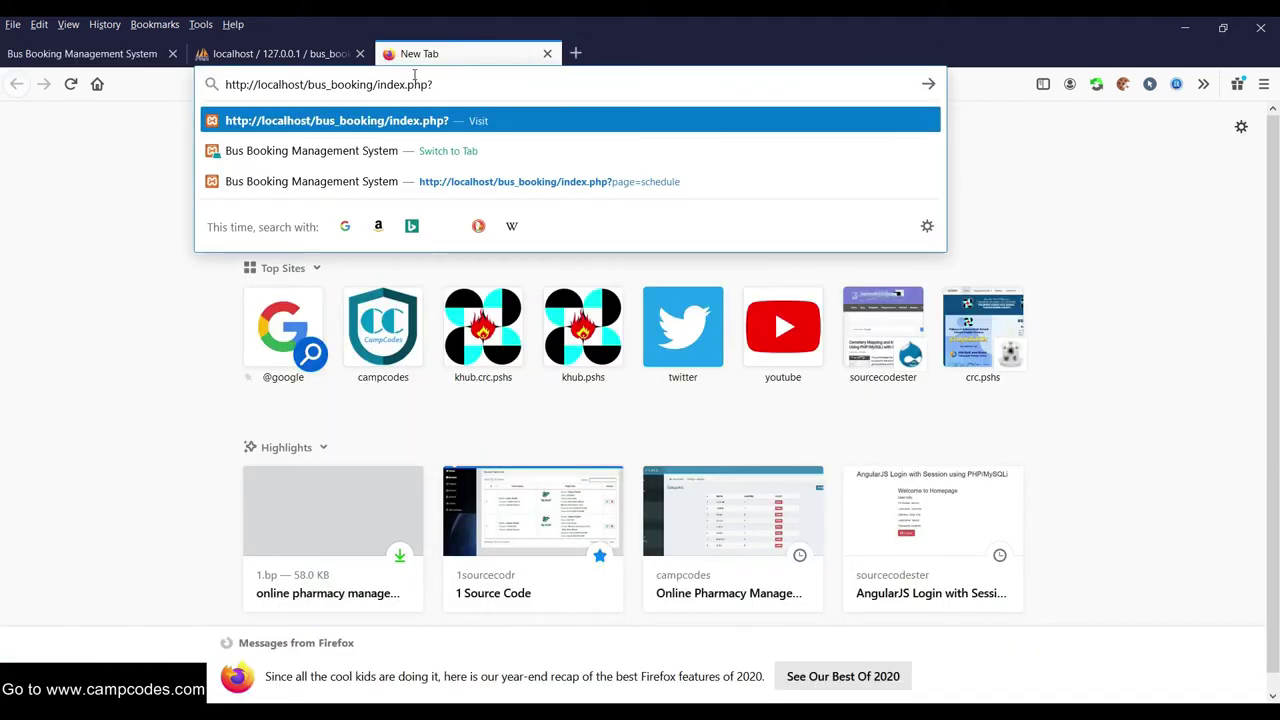
key(Return)
drag(300, 53, 578, 62)
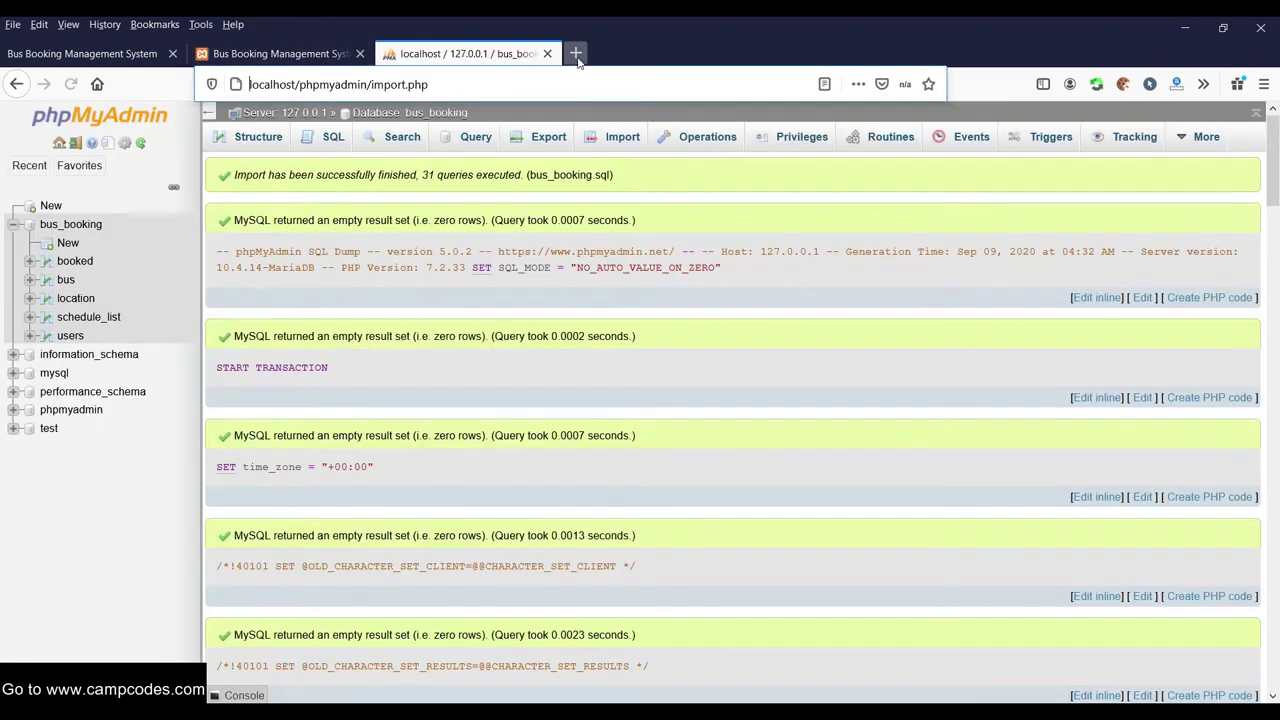
click(300, 55)
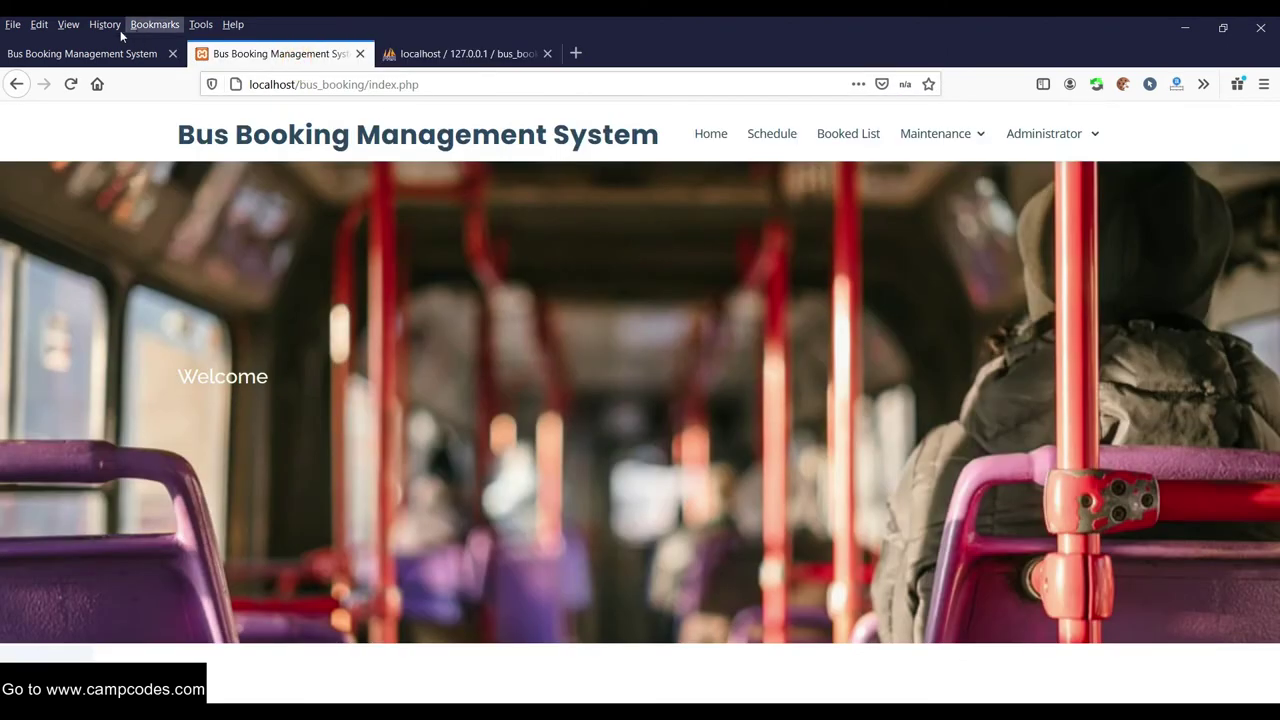
click(100, 53)
Under Administrator > Users, add a user with full name, username and saved-login password
click(1044, 133)
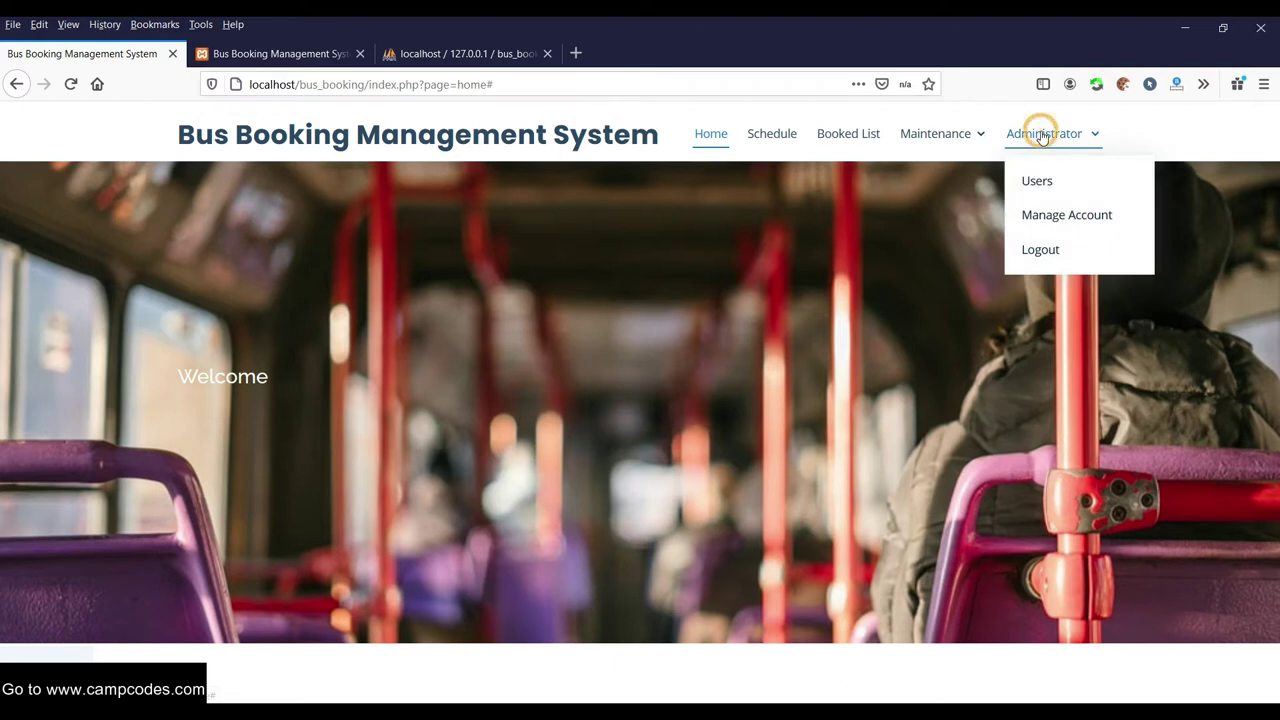
click(1040, 133)
click(1049, 189)
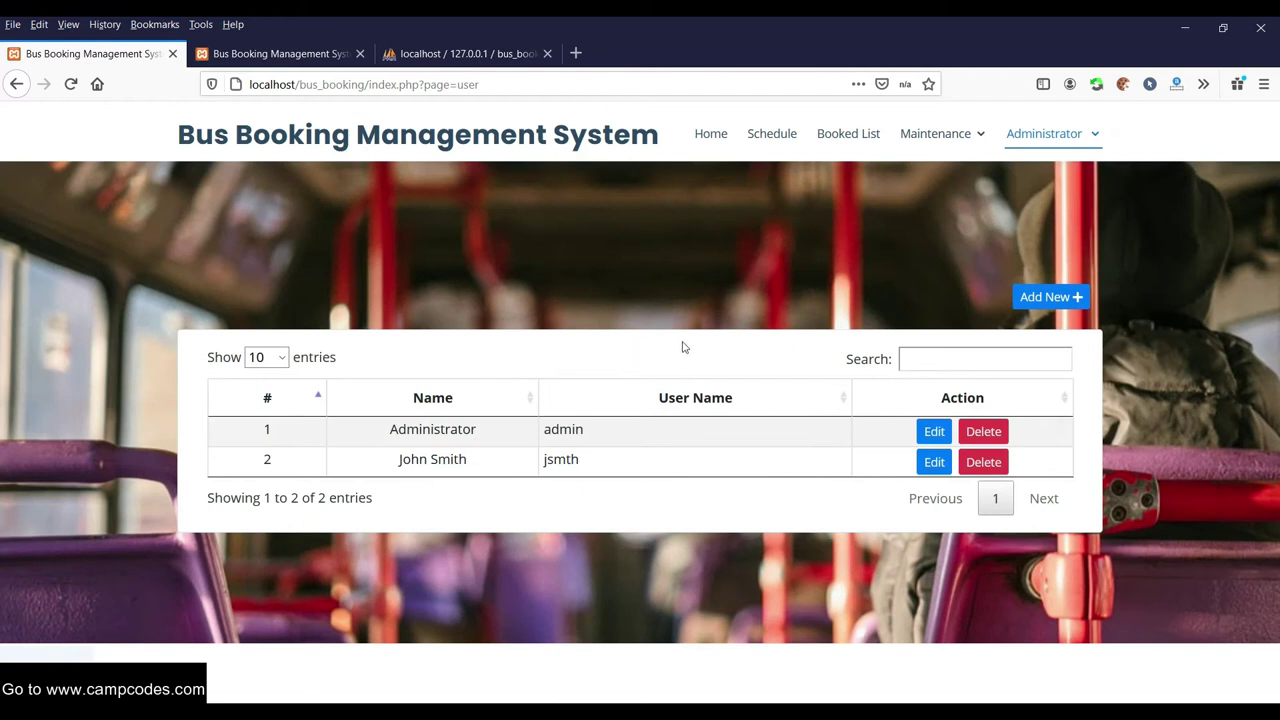
click(1050, 297)
click(582, 234)
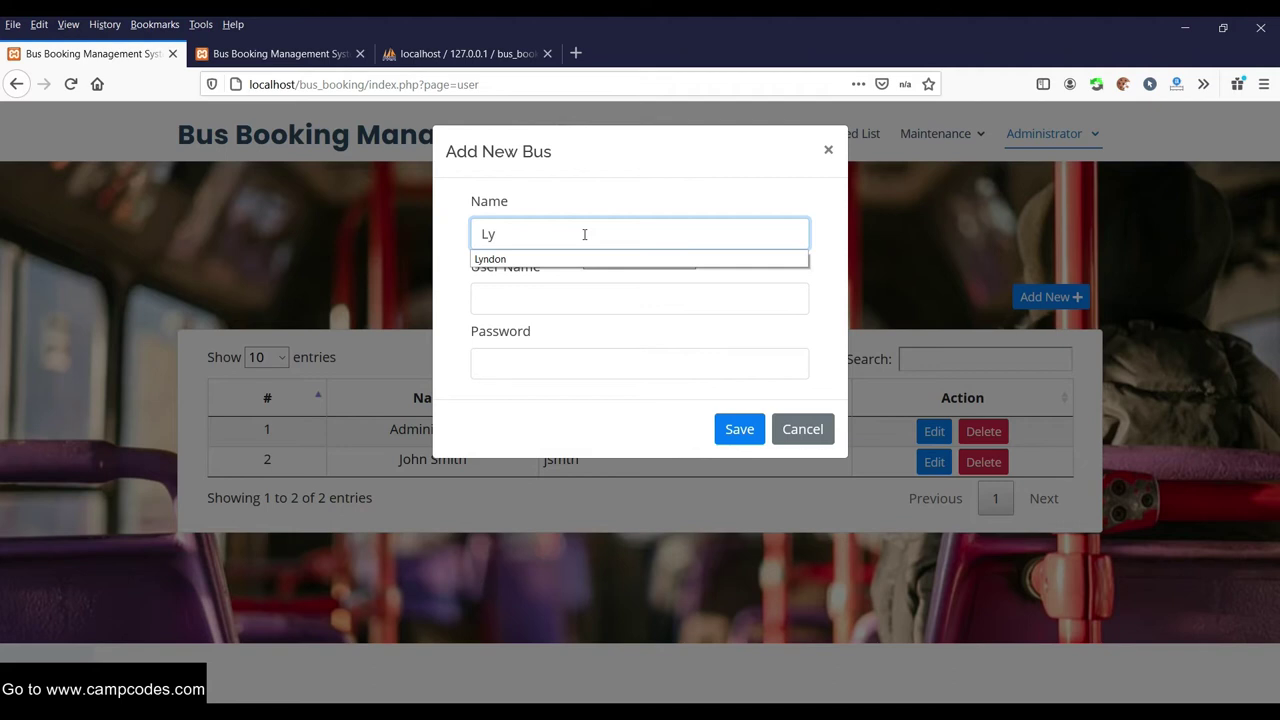
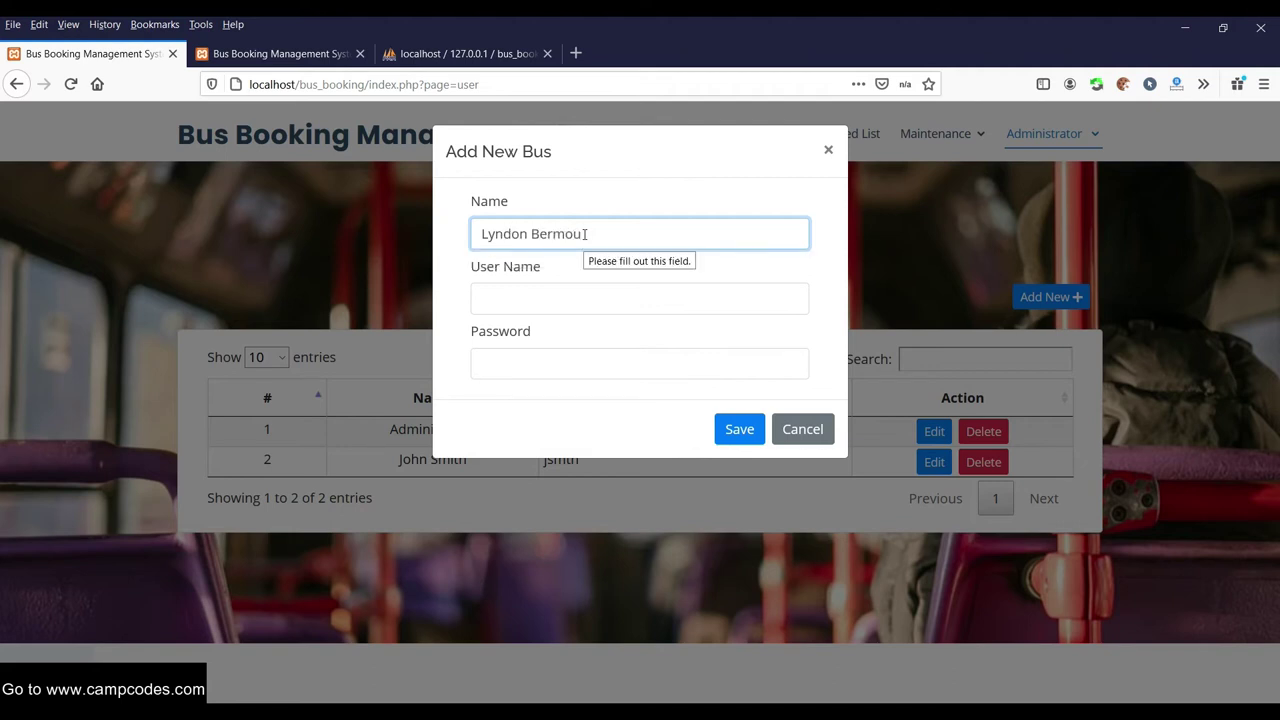
click(519, 297)
text(admin)
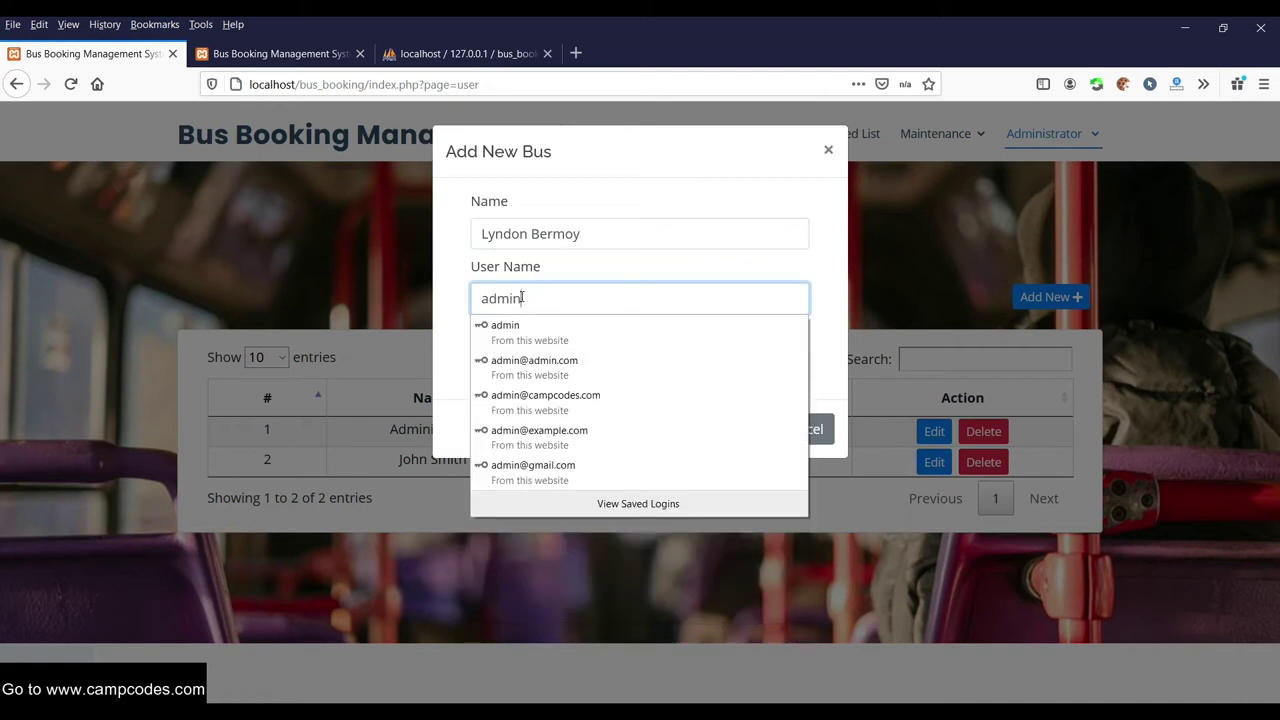
text(ser)
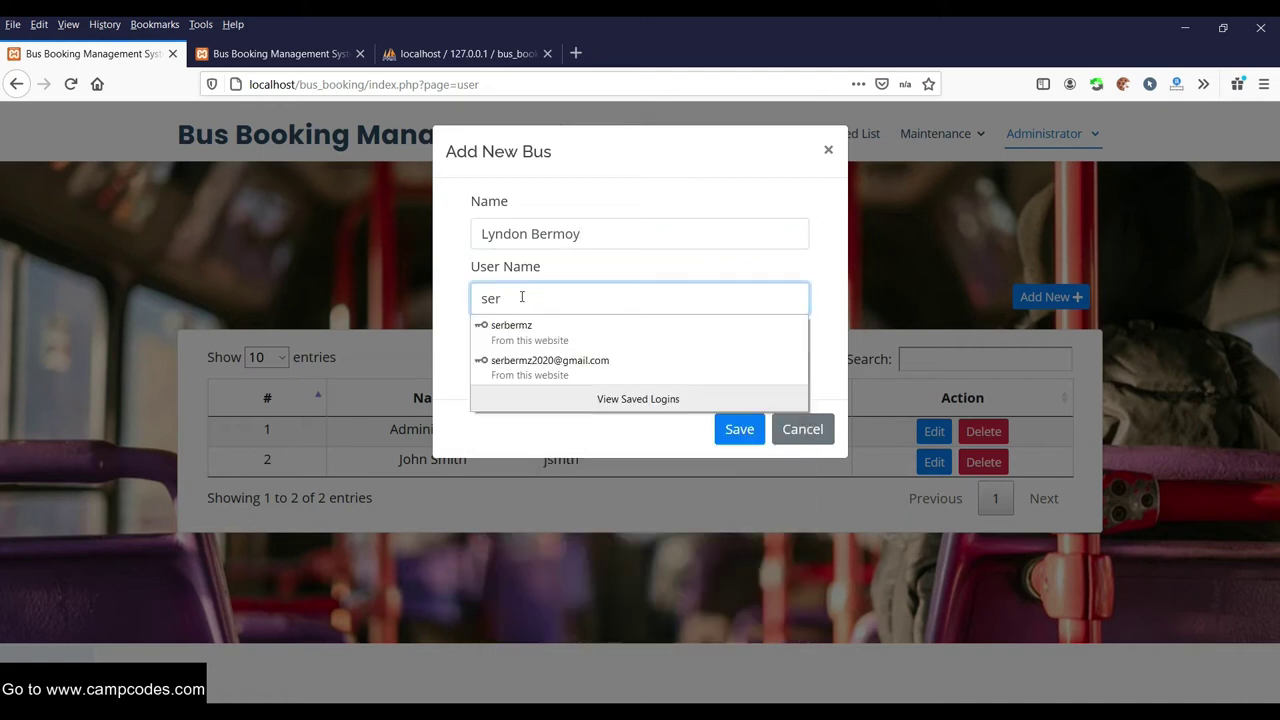
text(ber)
click(532, 335)
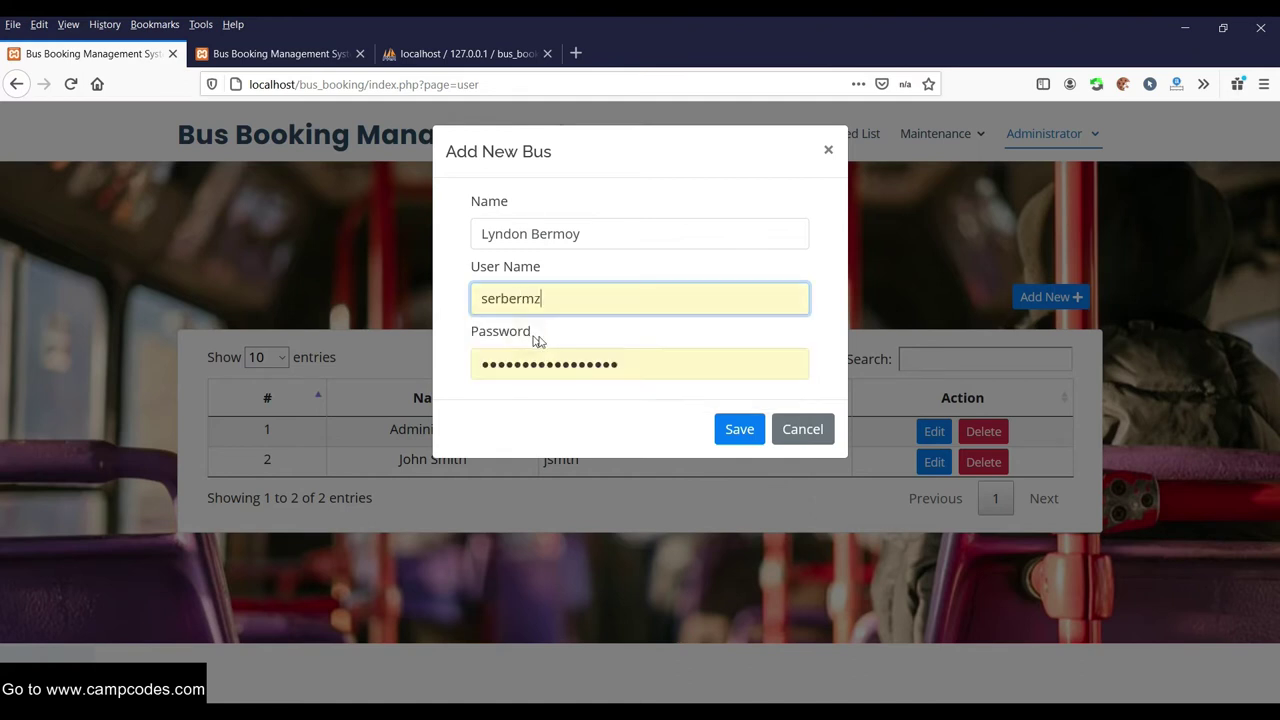
click(740, 428)
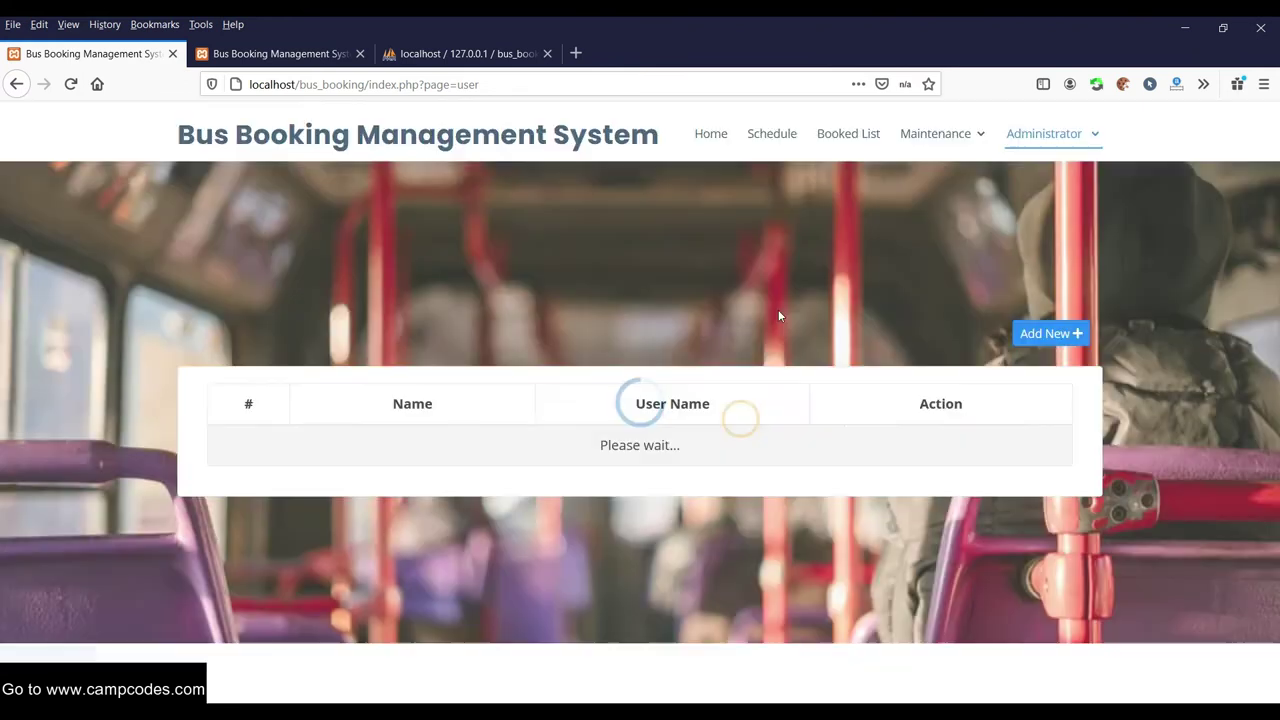
drag(491, 484, 366, 476)
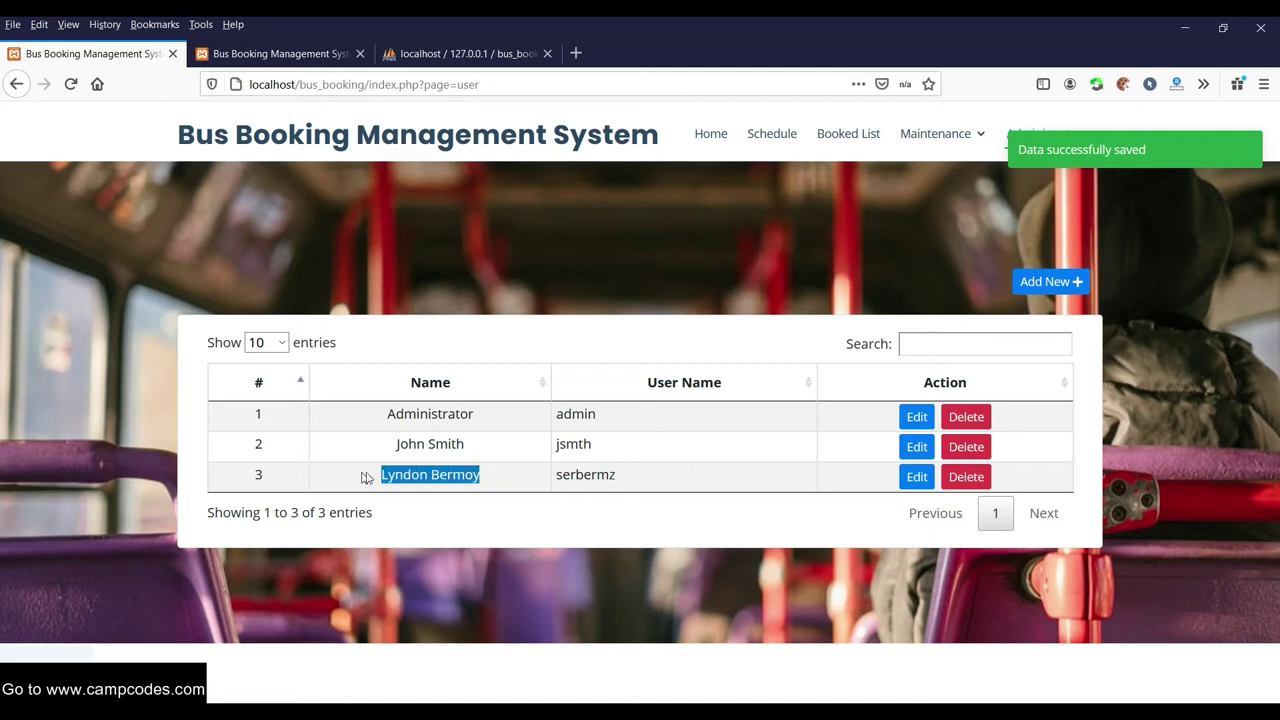
click(906, 281)
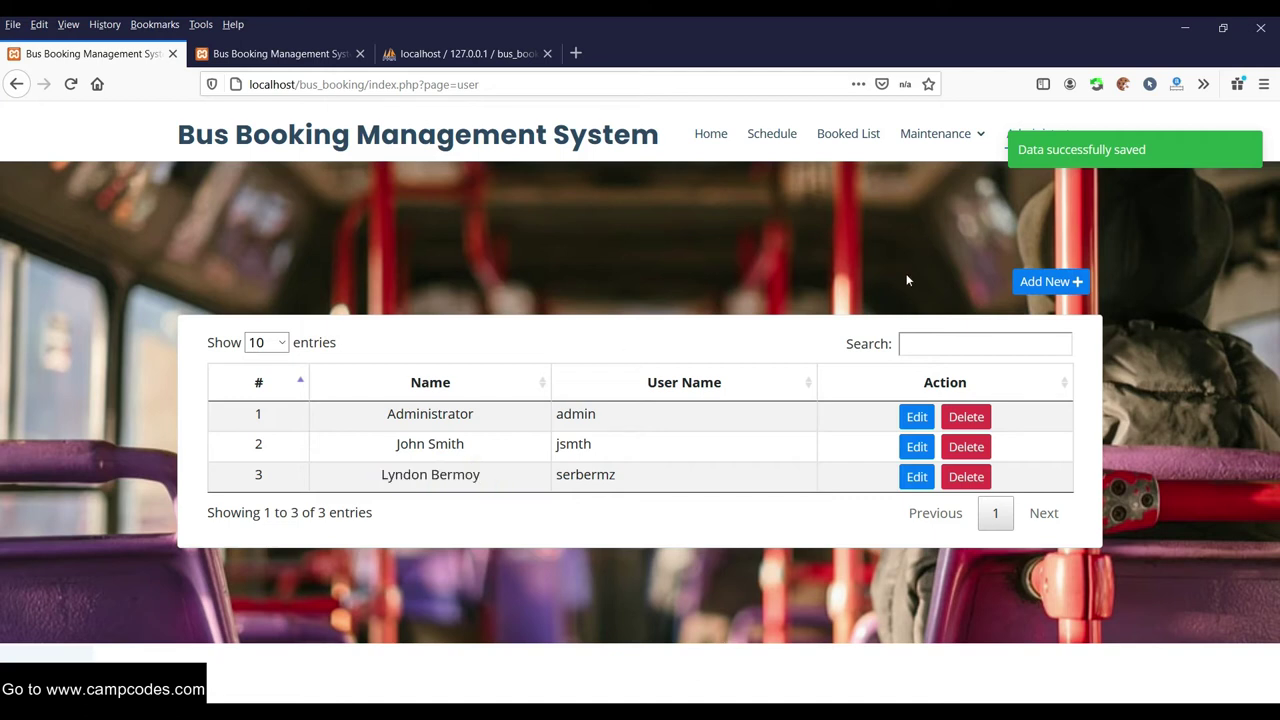
Check available buses in the schedule's Add New form without saving, then open the Bus List
click(751, 140)
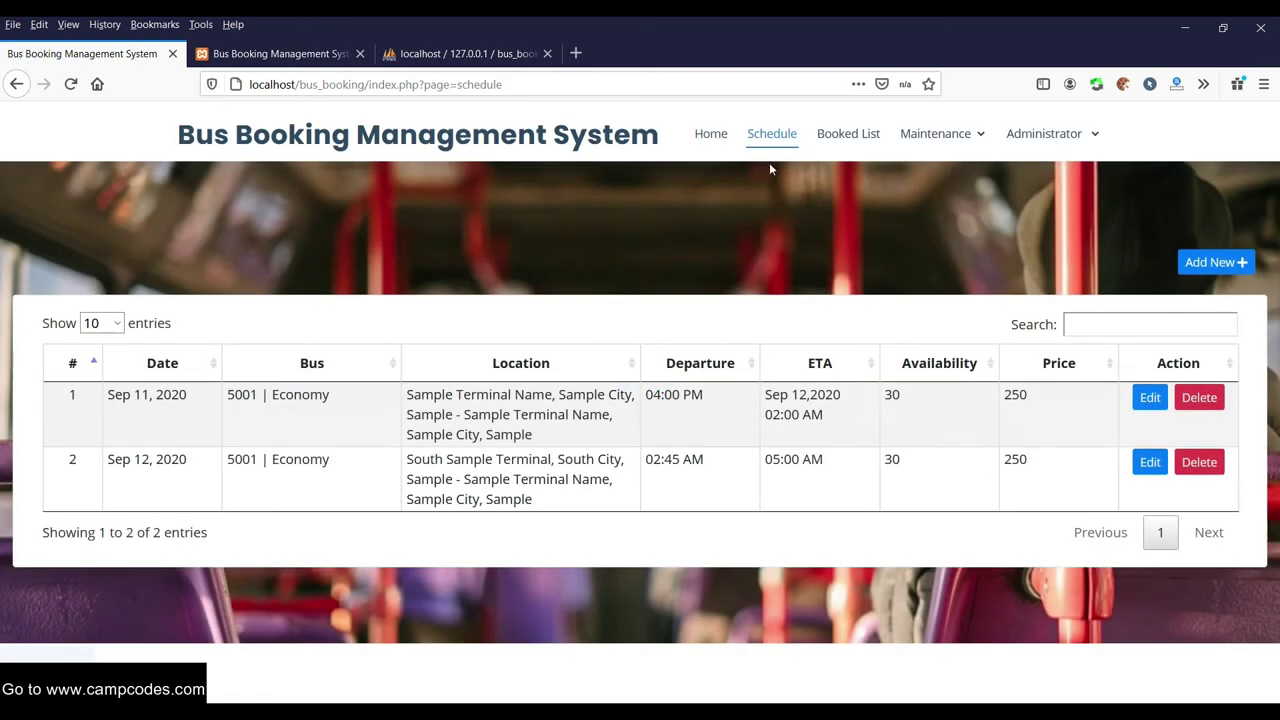
click(713, 140)
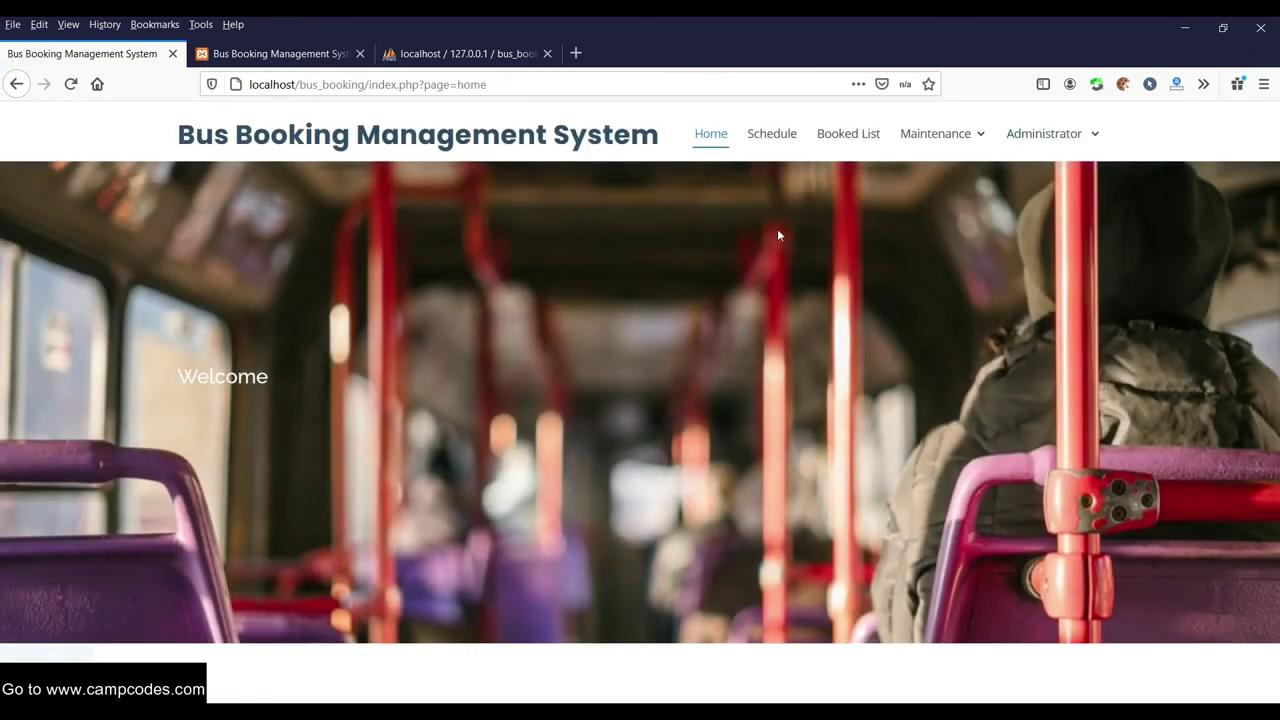
click(776, 140)
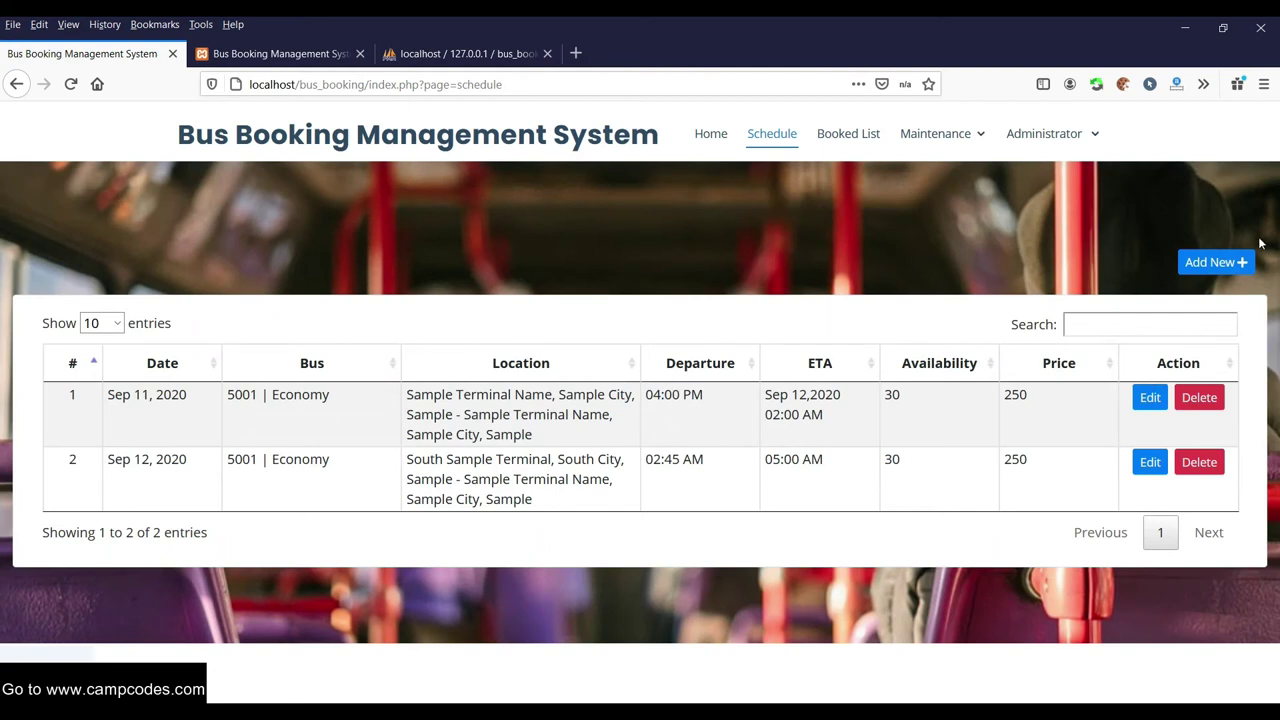
click(1224, 264)
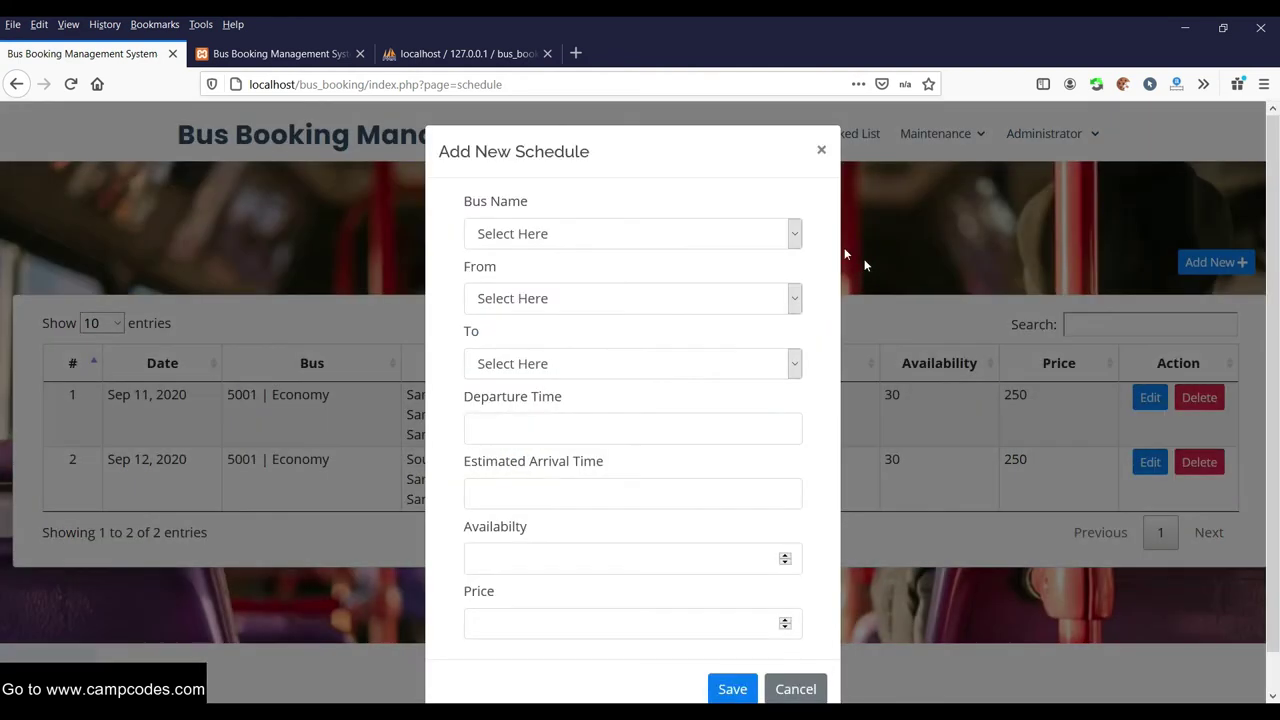
click(673, 215)
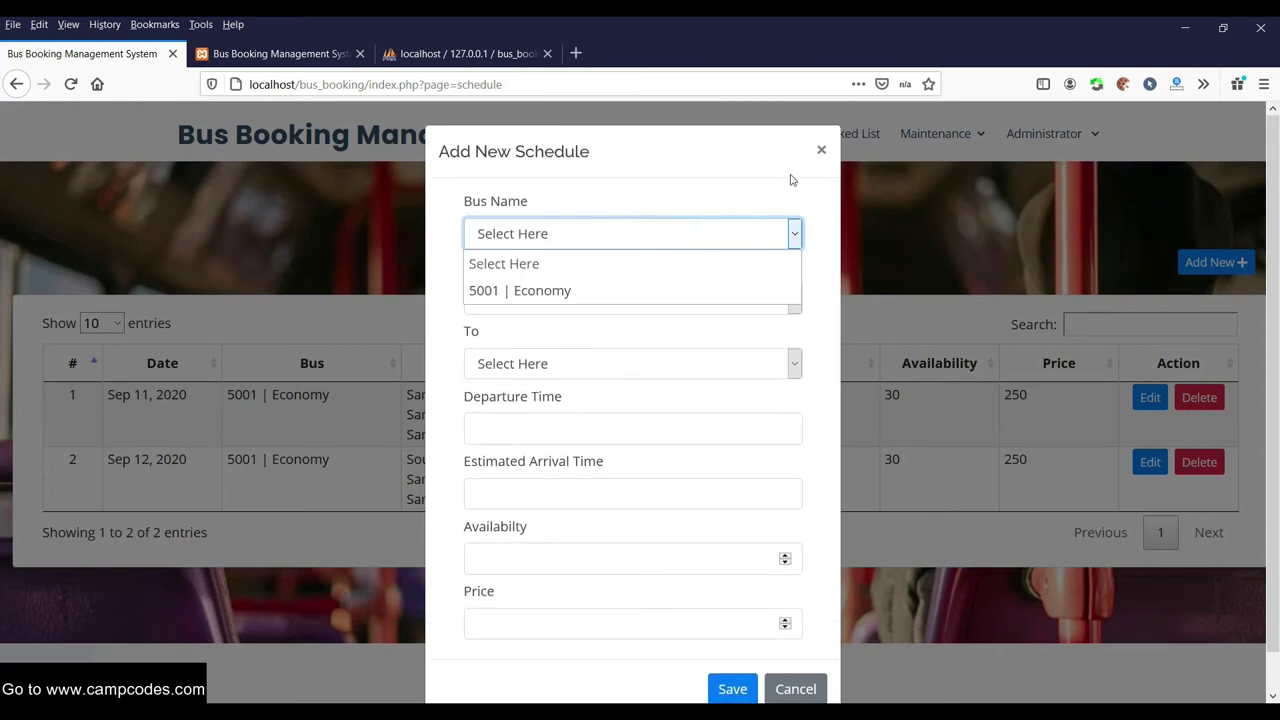
click(821, 152)
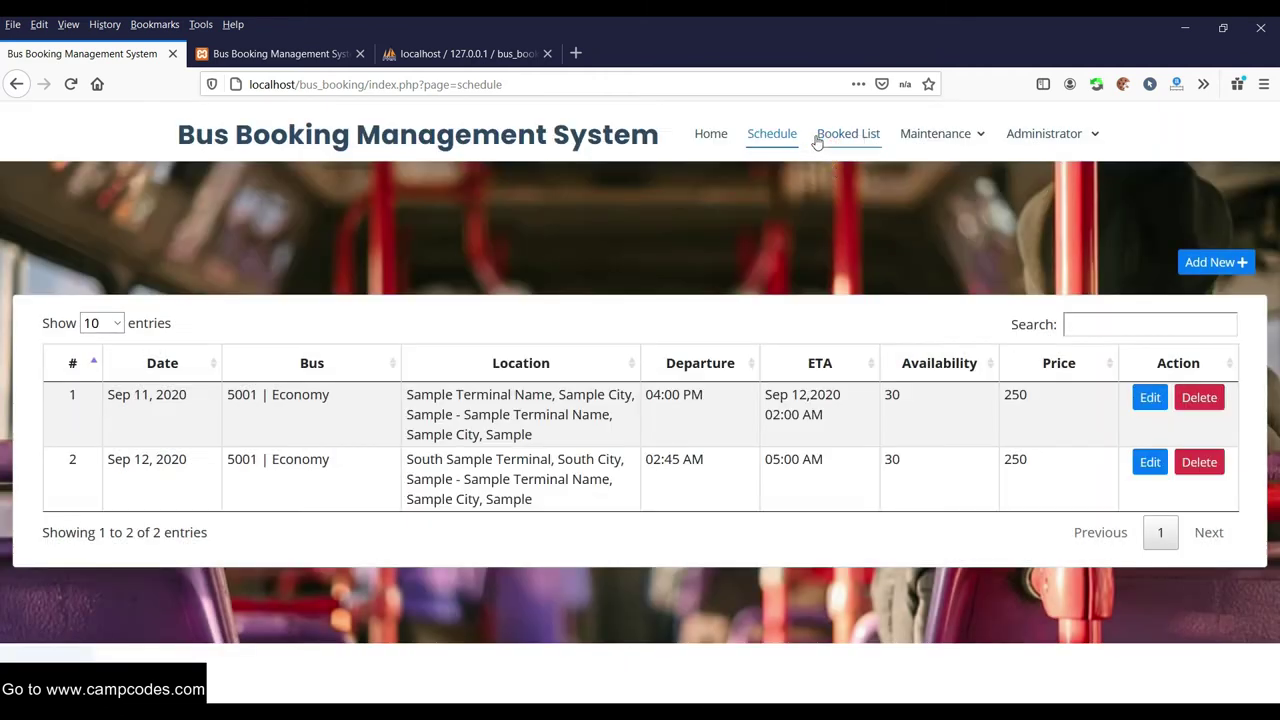
click(948, 135)
click(934, 177)
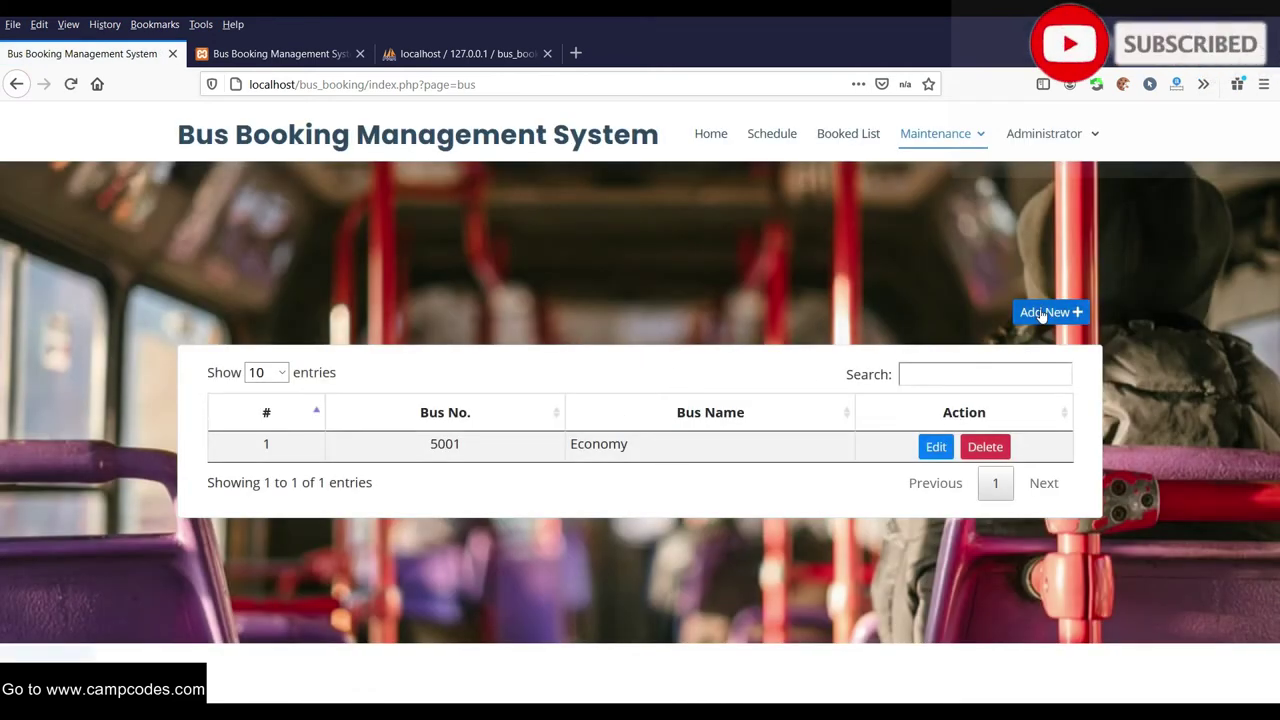
Save a new bus named Deluxe with number 6001, then go to the Location List
click(1042, 314)
click(573, 232)
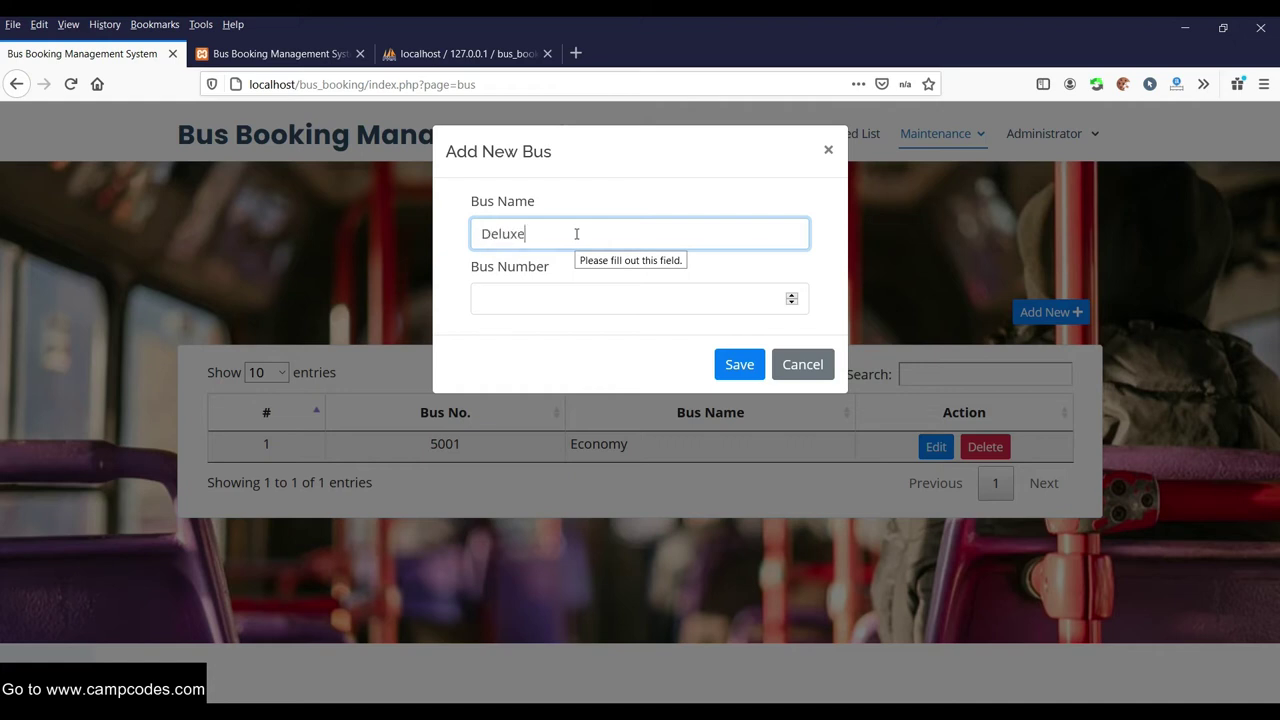
click(605, 289)
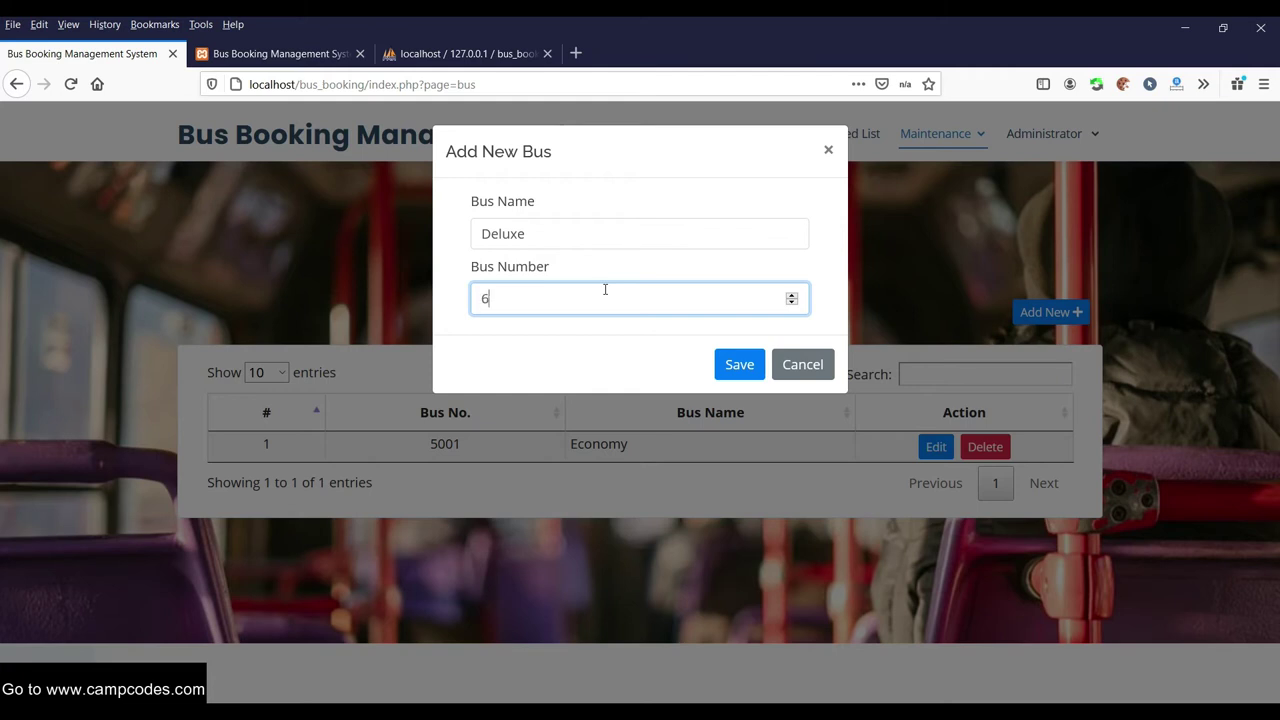
click(739, 364)
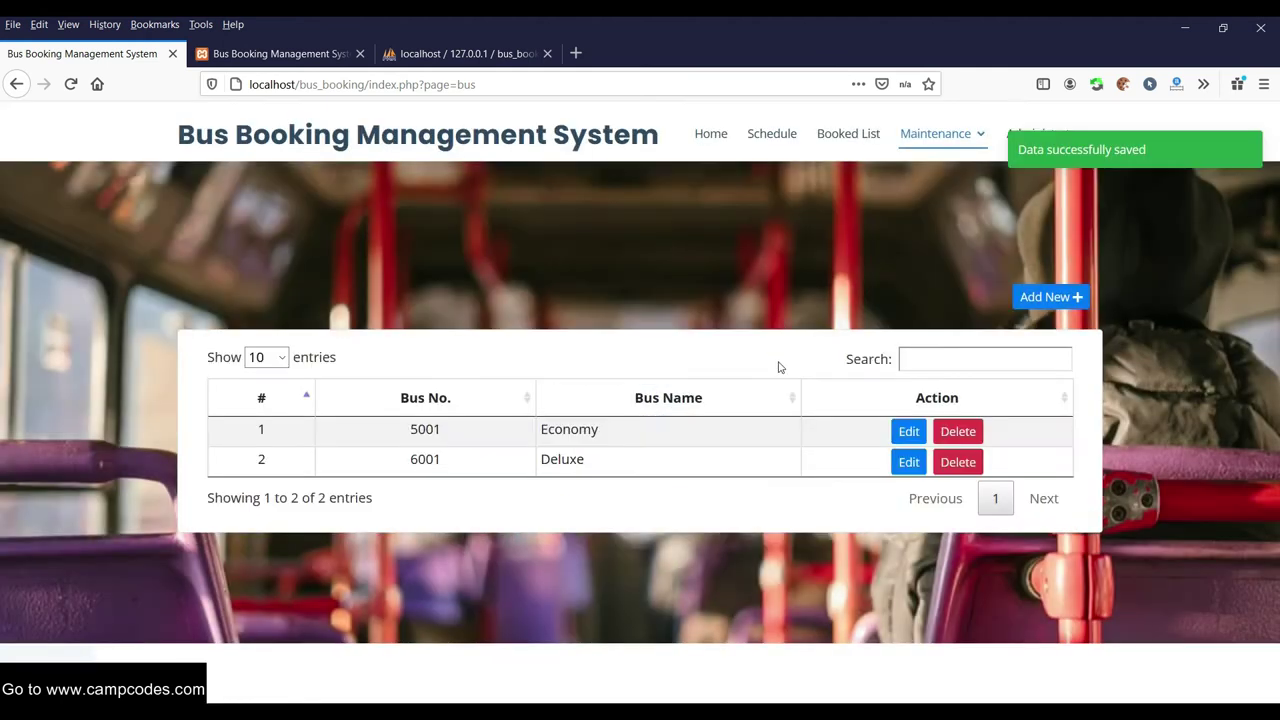
click(967, 133)
click(945, 214)
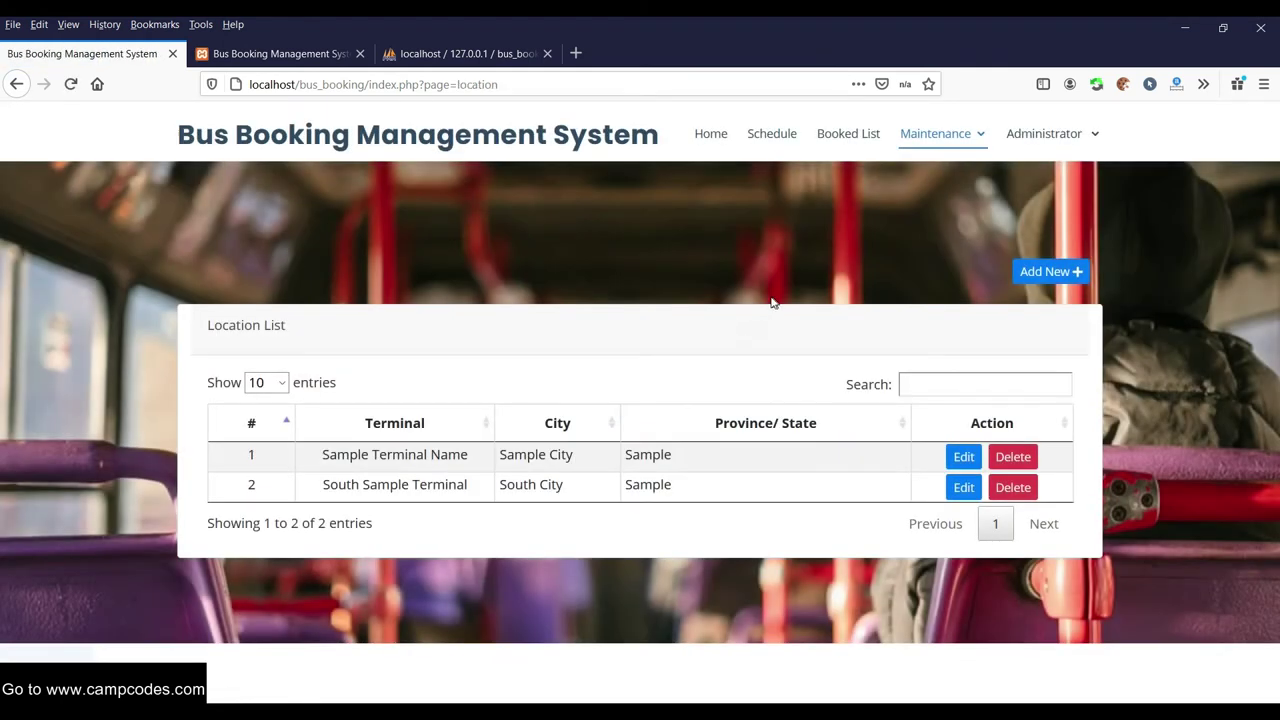
Save a new location with terminal South, city New Delhi and province Province
click(1034, 271)
click(621, 230)
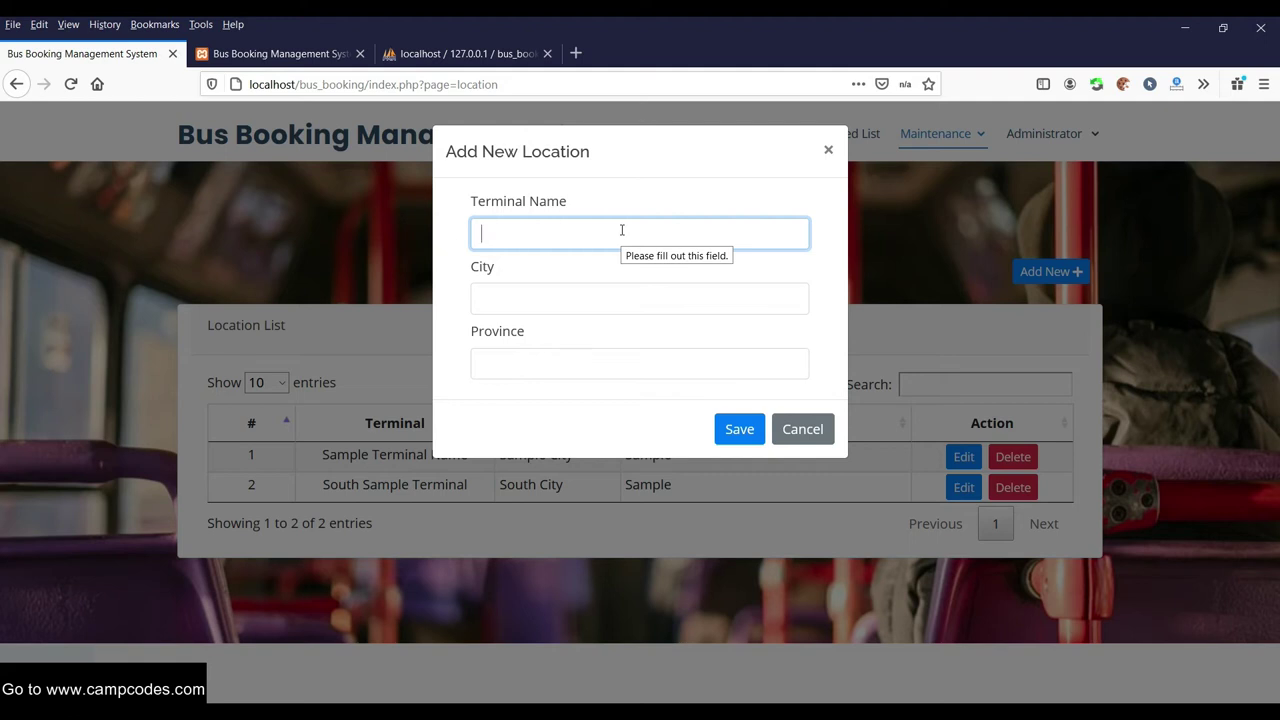
key(shift)
key(shift)
key(shift)
key(shift)
key(shift)
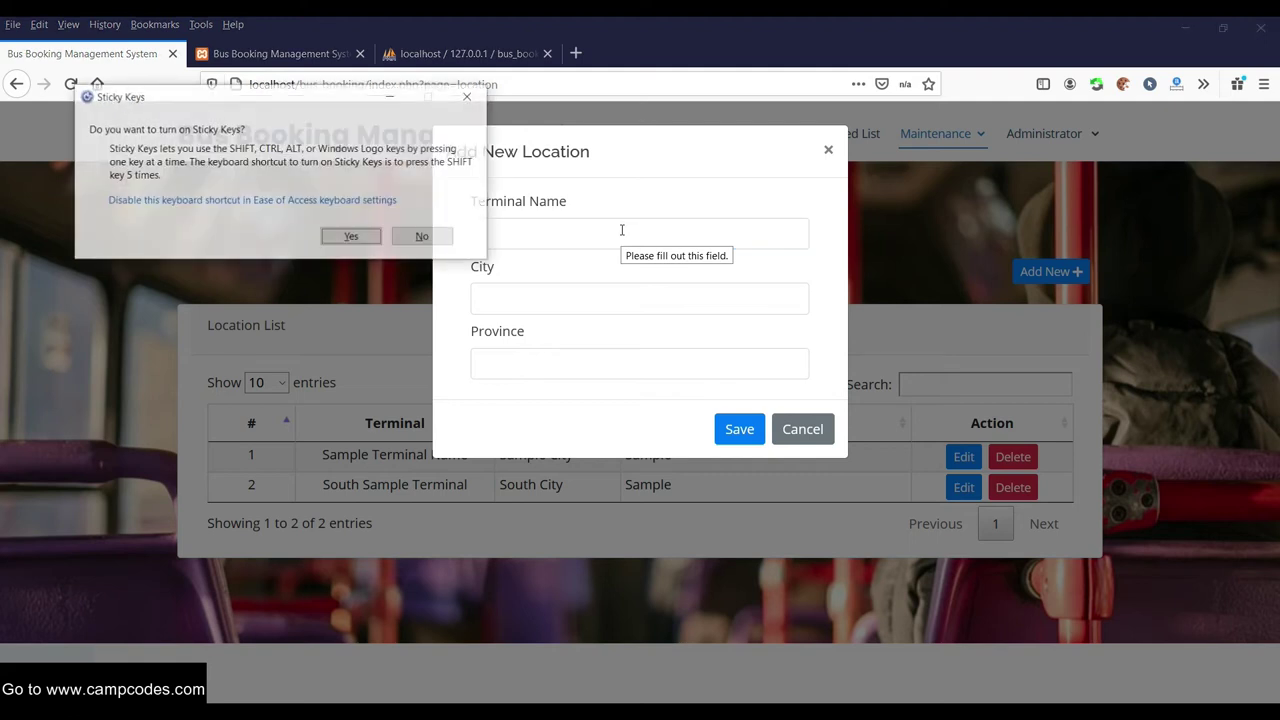
click(424, 237)
click(492, 233)
text(South)
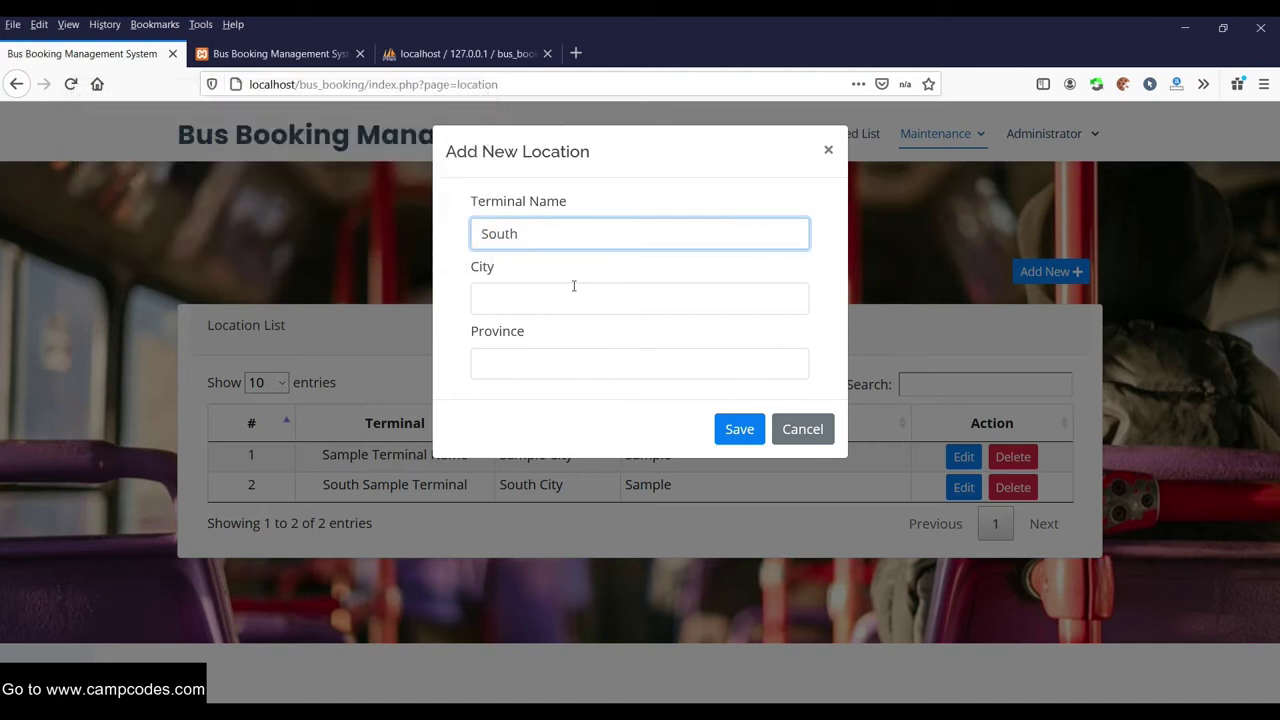
click(520, 310)
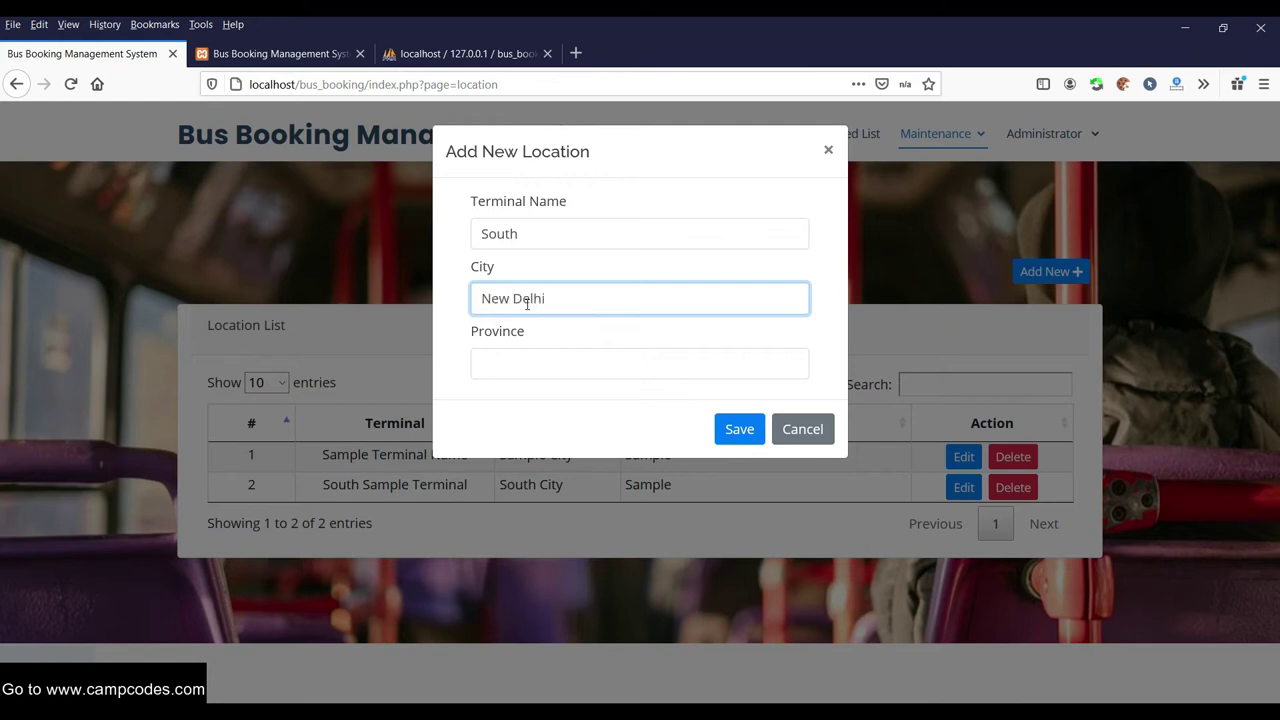
click(591, 346)
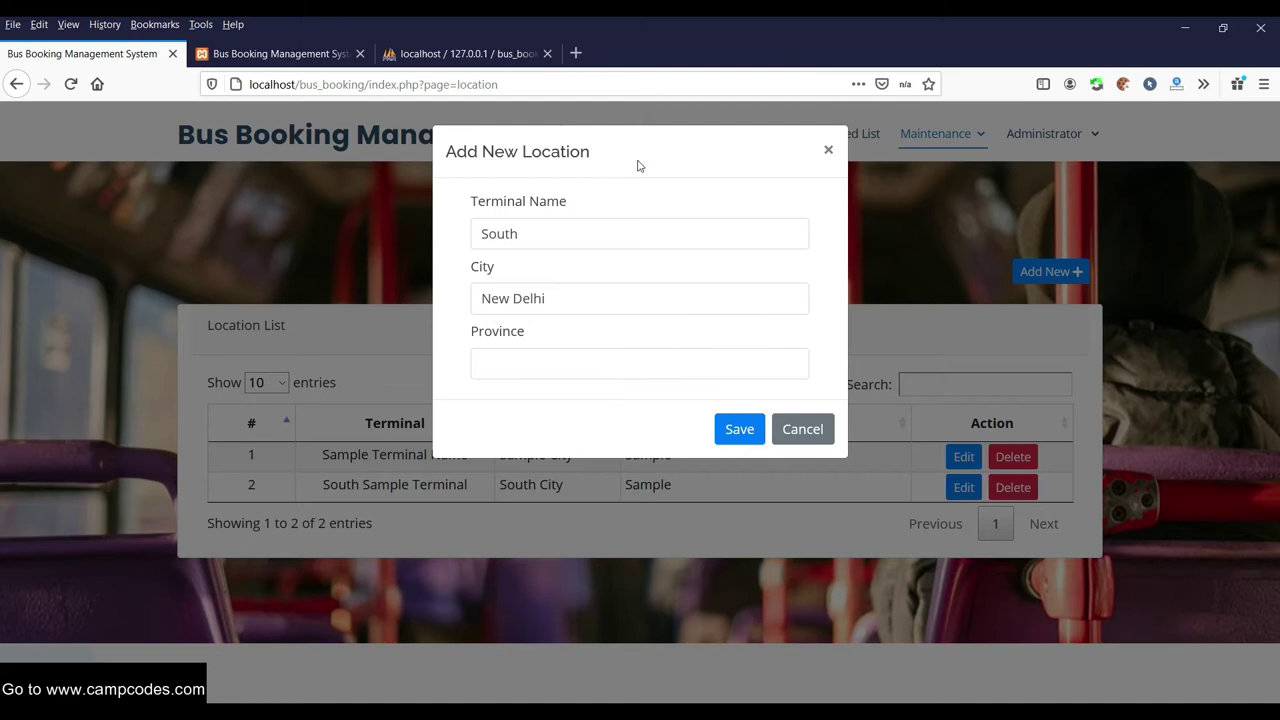
click(671, 140)
click(719, 145)
click(522, 354)
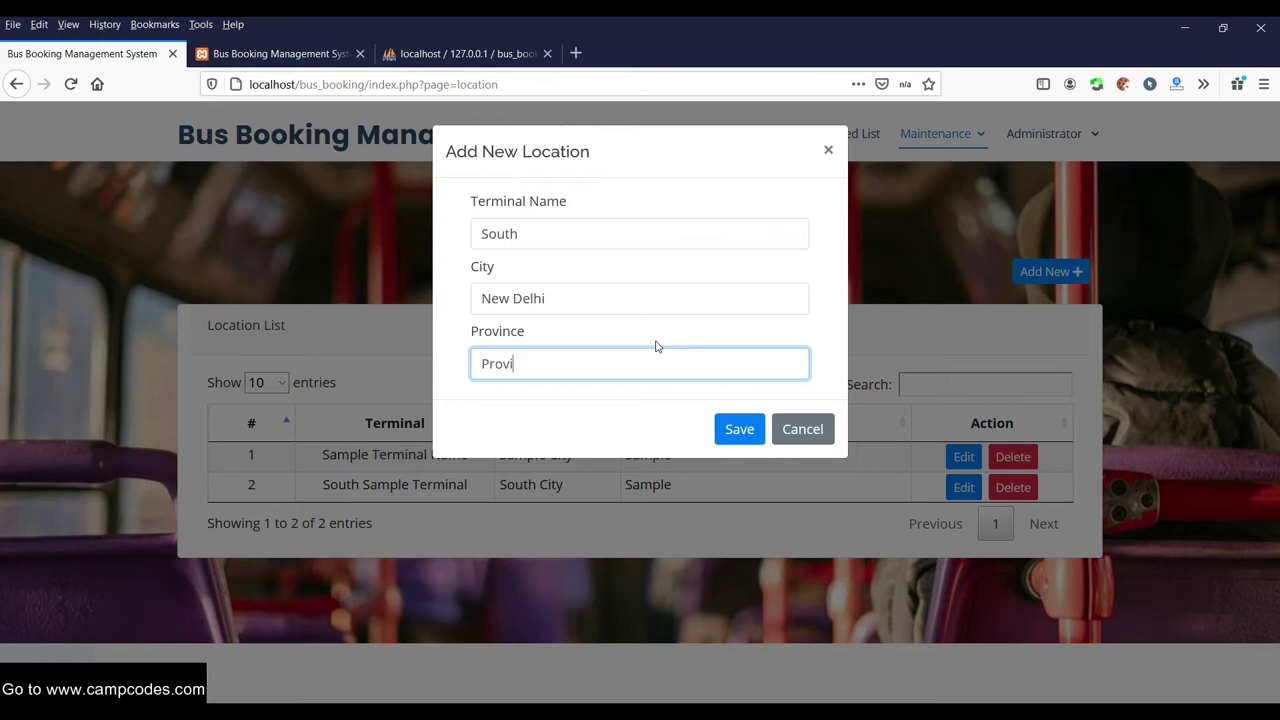
click(751, 432)
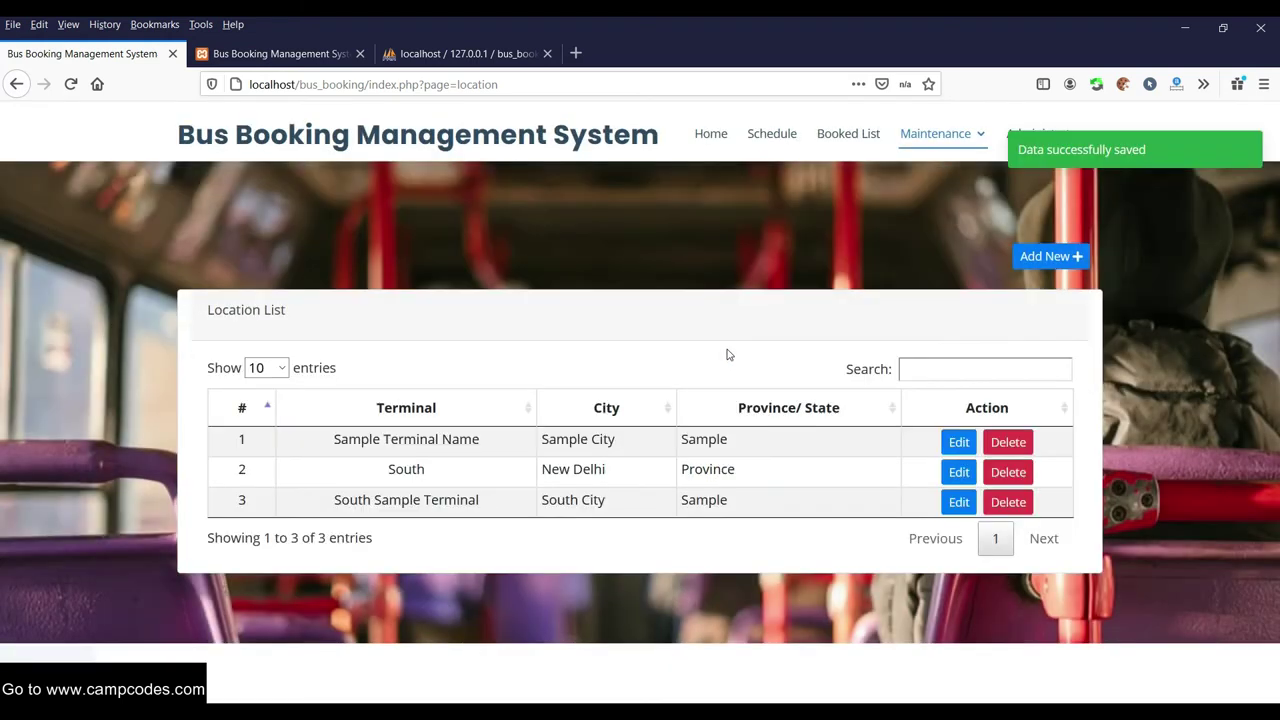
Look over the Maintenance, Administrator and Booked List pages, then go to Schedule
click(963, 145)
click(1030, 135)
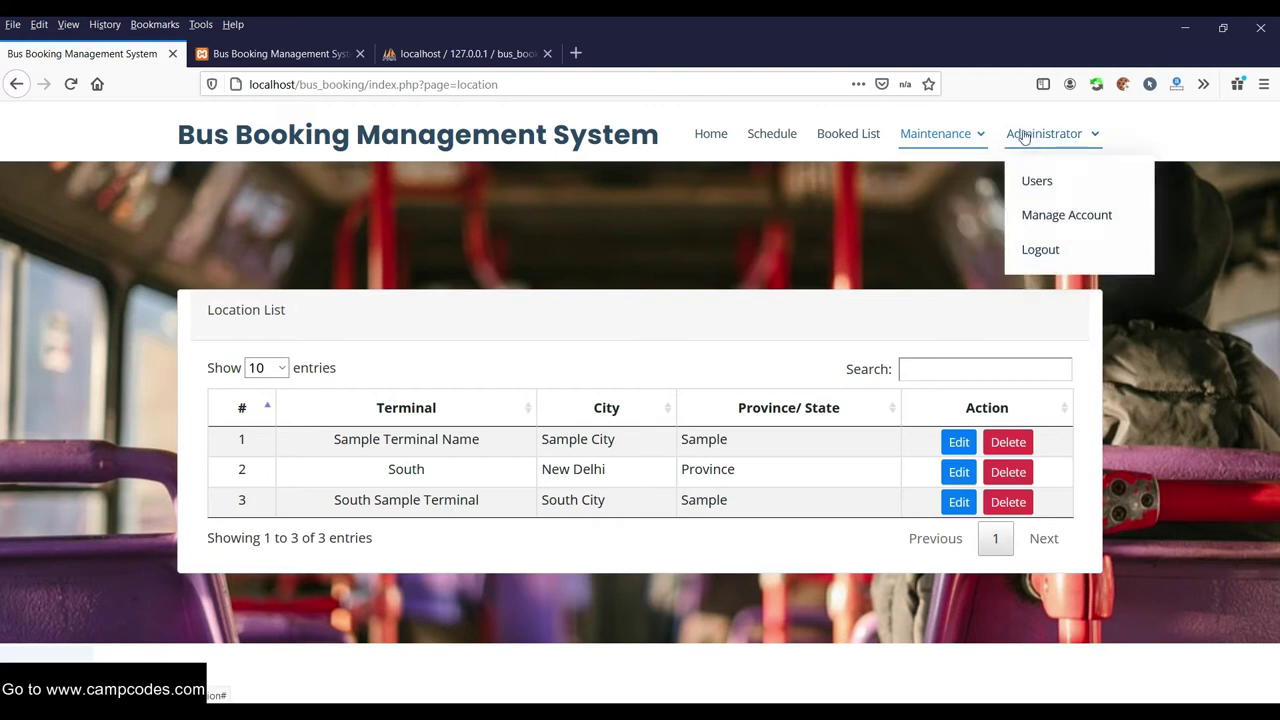
click(863, 131)
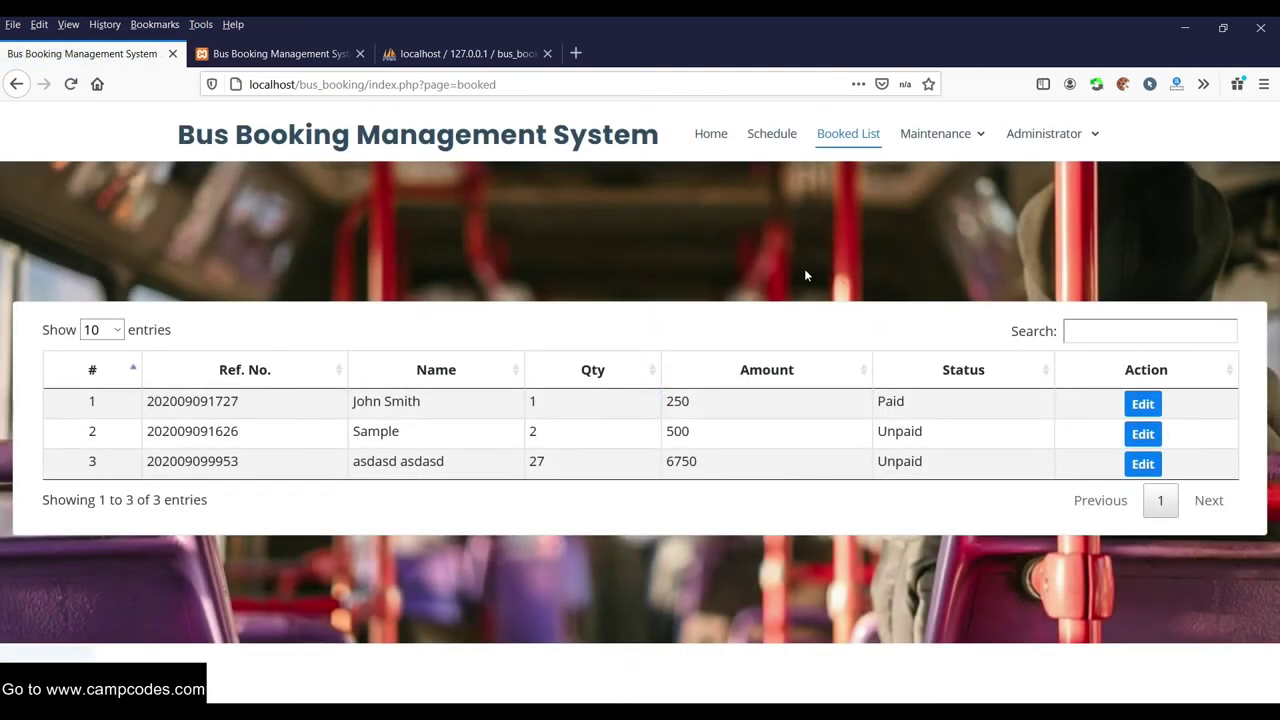
click(787, 136)
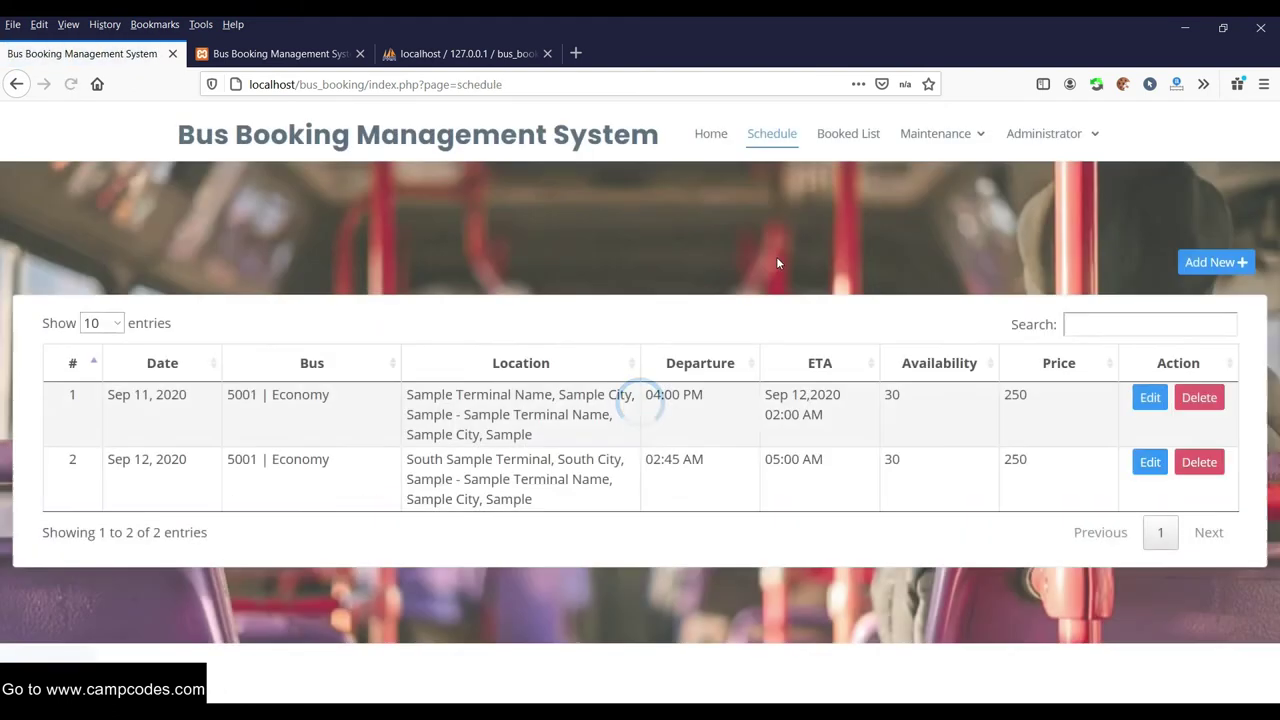
Start a schedule for bus 6001 Deluxe from South, New Delhi to Sample Terminal Name
click(1210, 263)
click(622, 238)
click(538, 317)
click(570, 300)
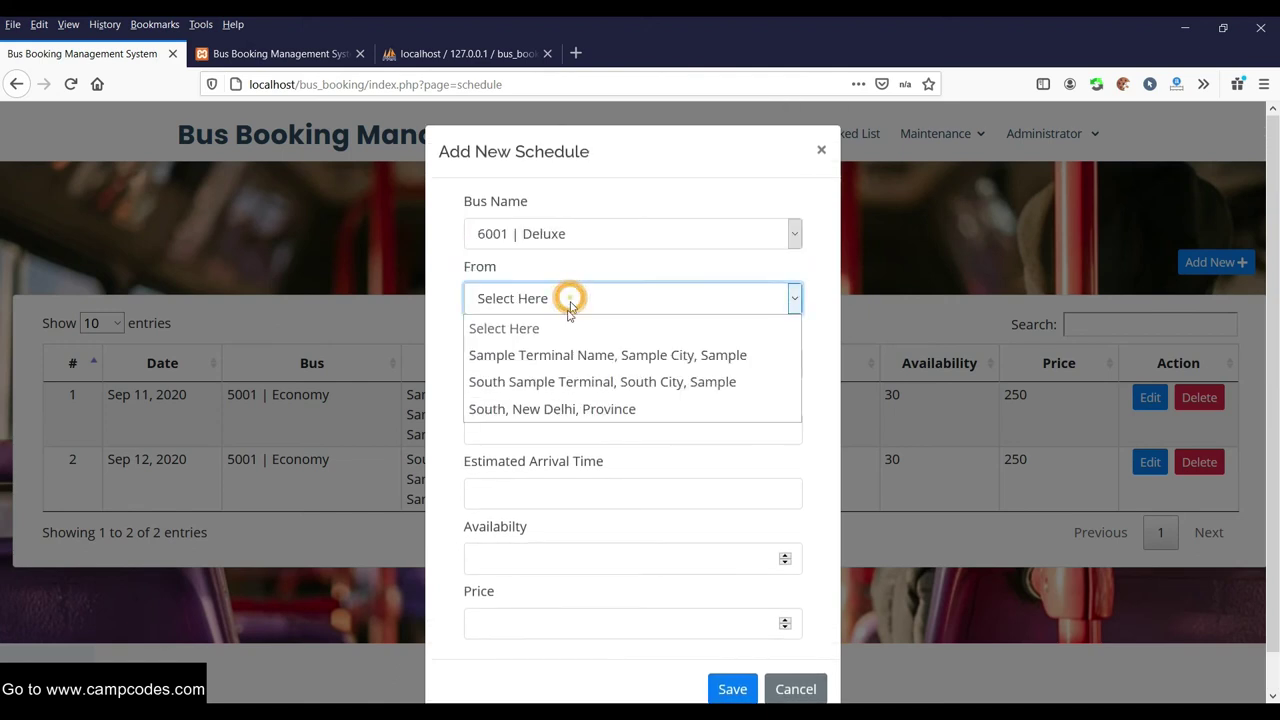
click(560, 409)
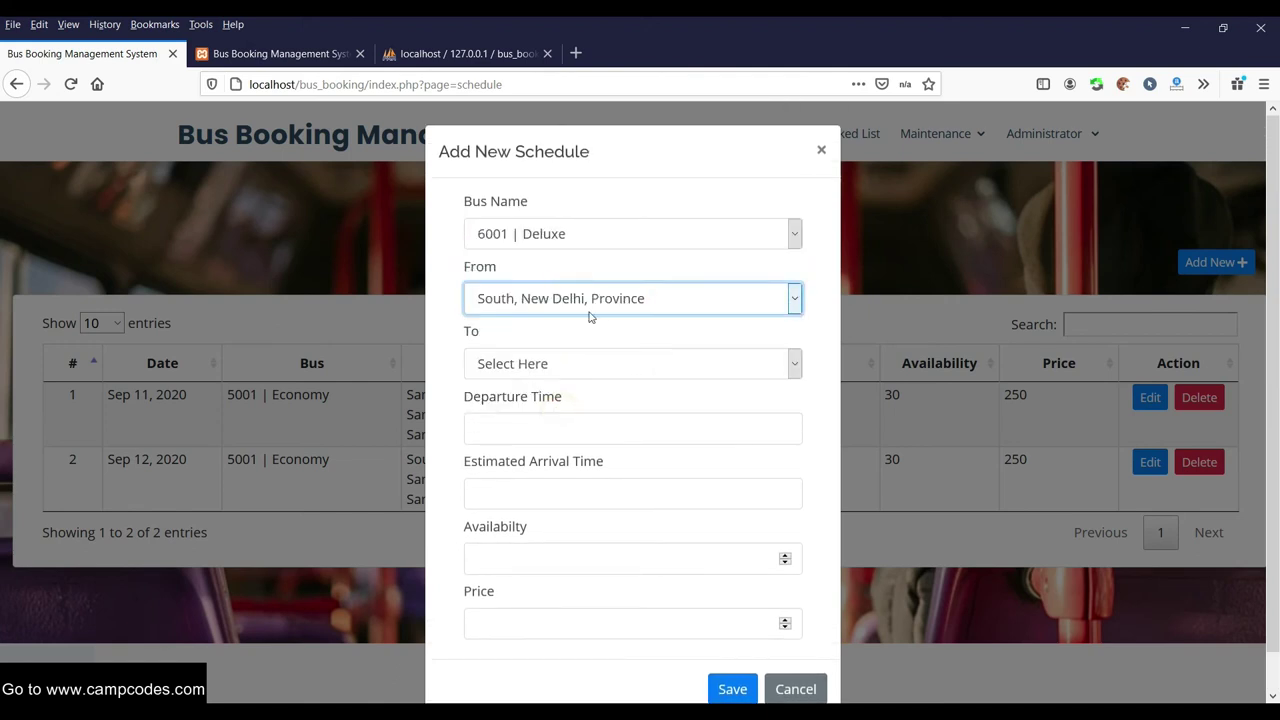
click(570, 368)
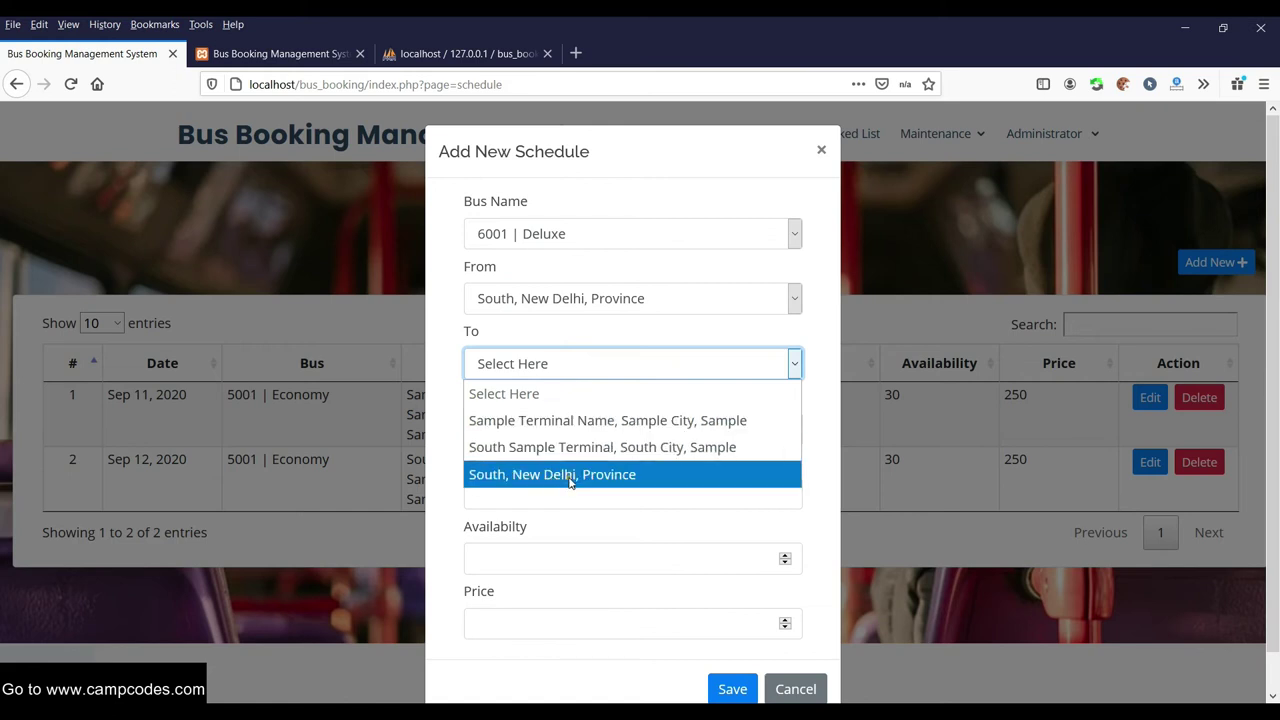
click(570, 476)
click(565, 365)
click(571, 417)
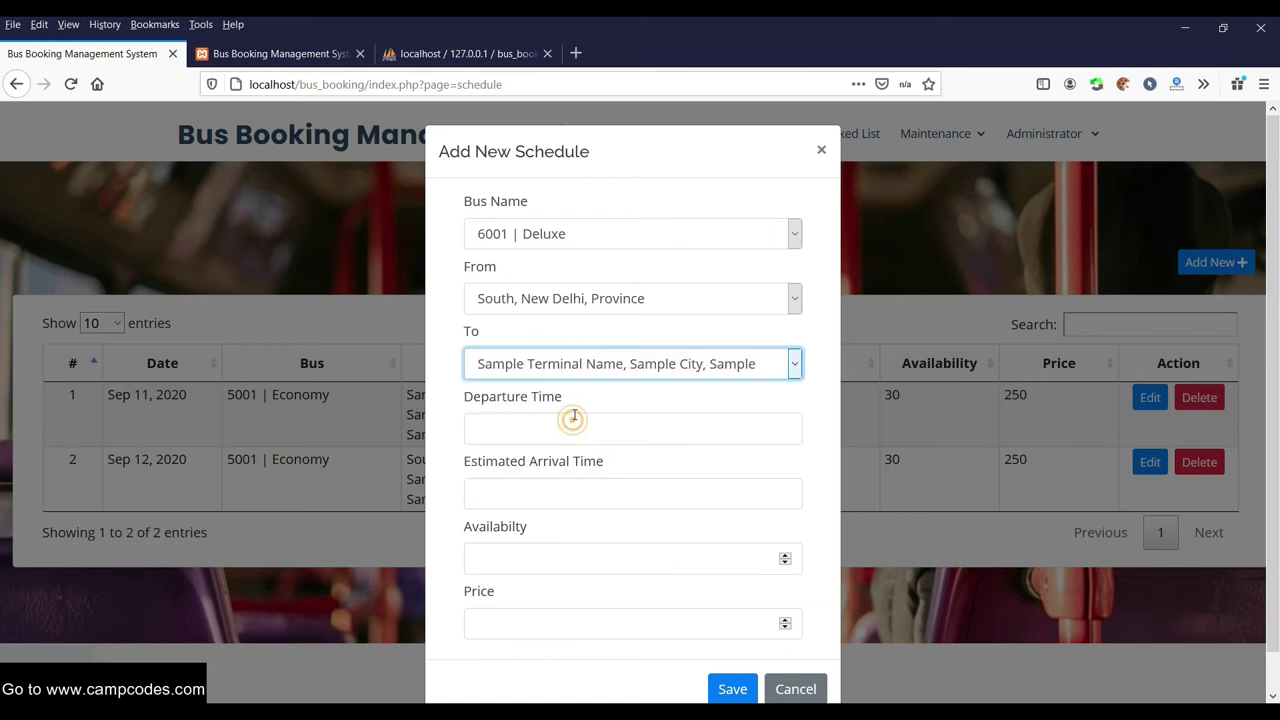
scroll(544, 400, down, 1)
Set the departure to 2021/01/11 03:00
click(544, 391)
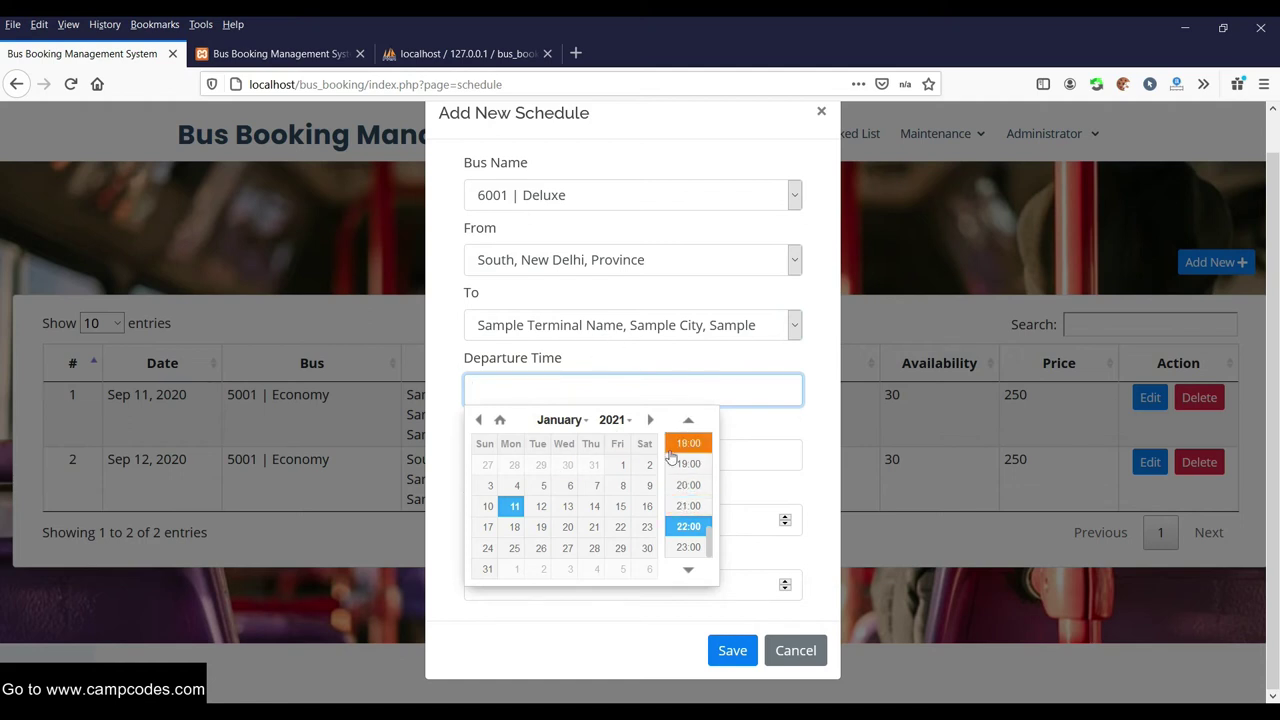
click(696, 485)
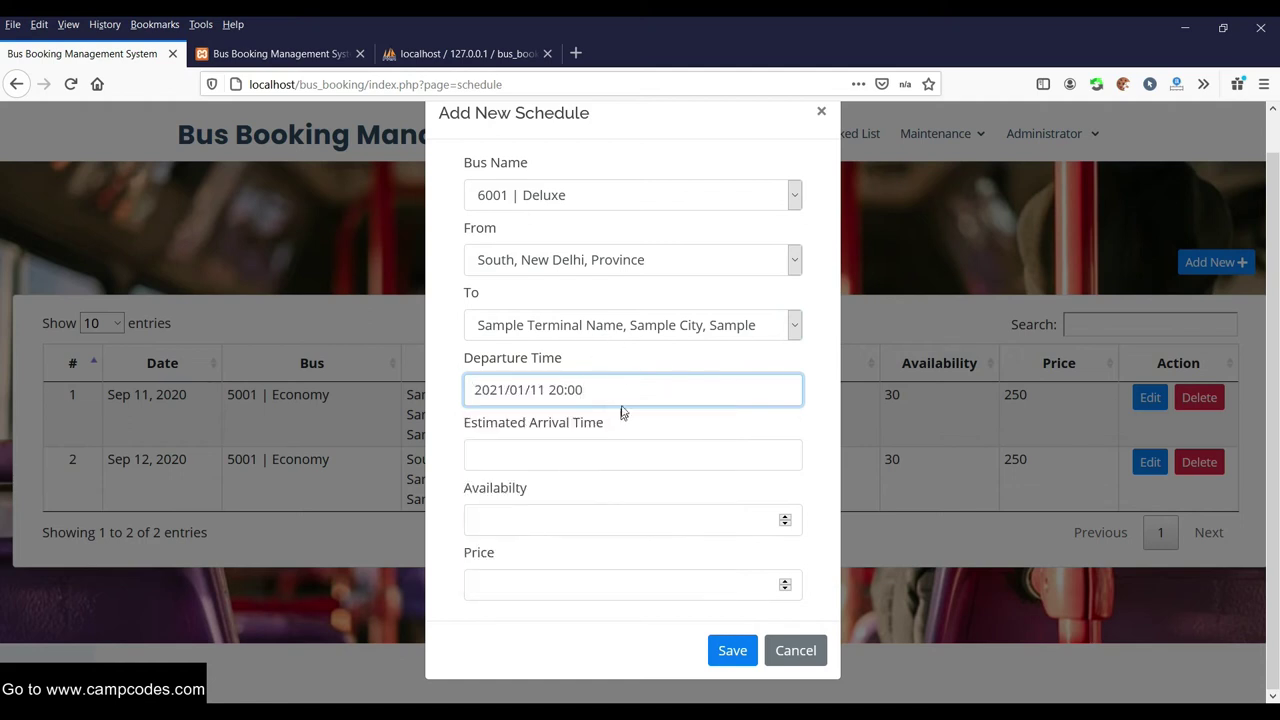
click(623, 389)
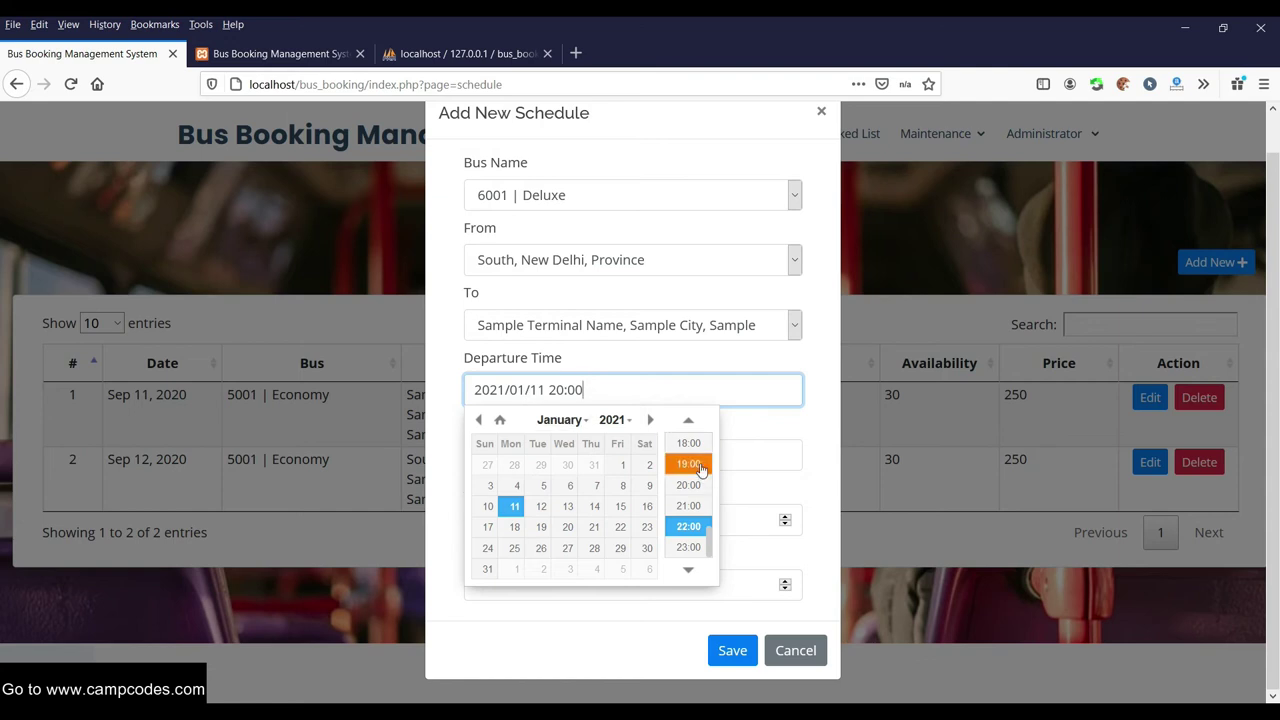
click(690, 465)
click(623, 392)
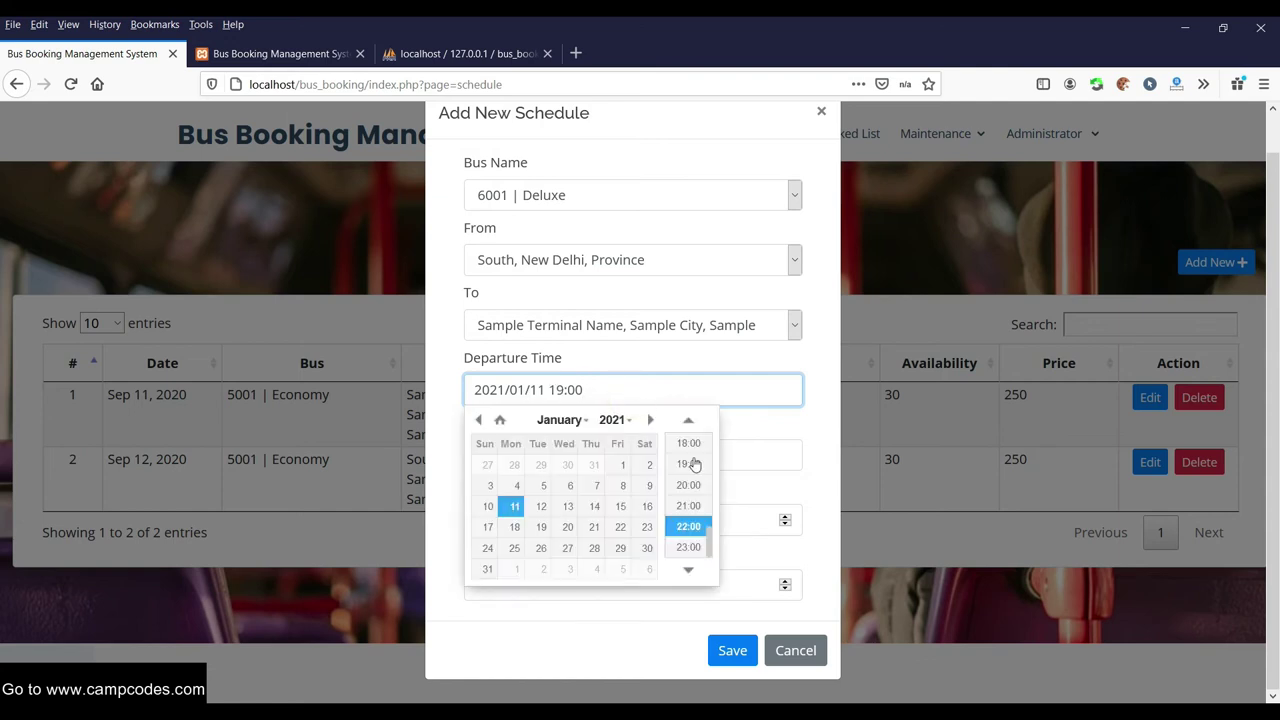
click(826, 423)
click(589, 391)
scroll(687, 512, up, 2)
scroll(687, 512, up, 5)
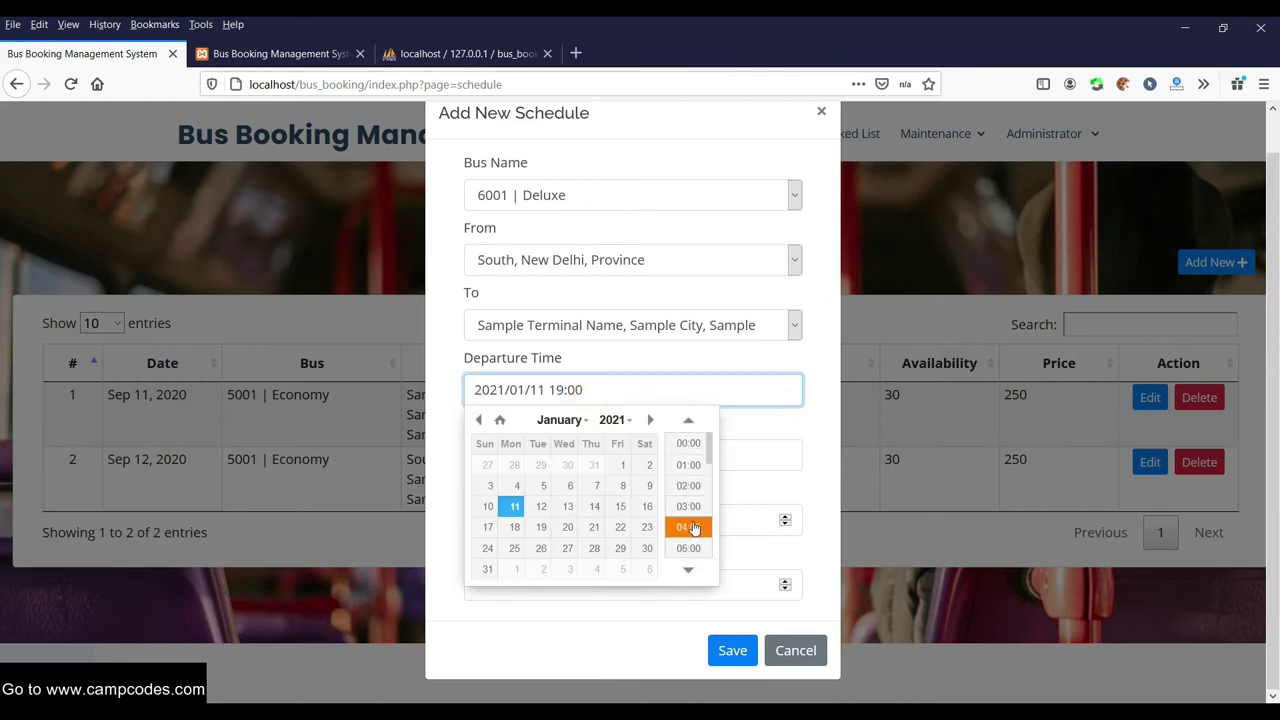
click(688, 517)
Set the arrival to January 12, 2021 at 23:00
click(606, 457)
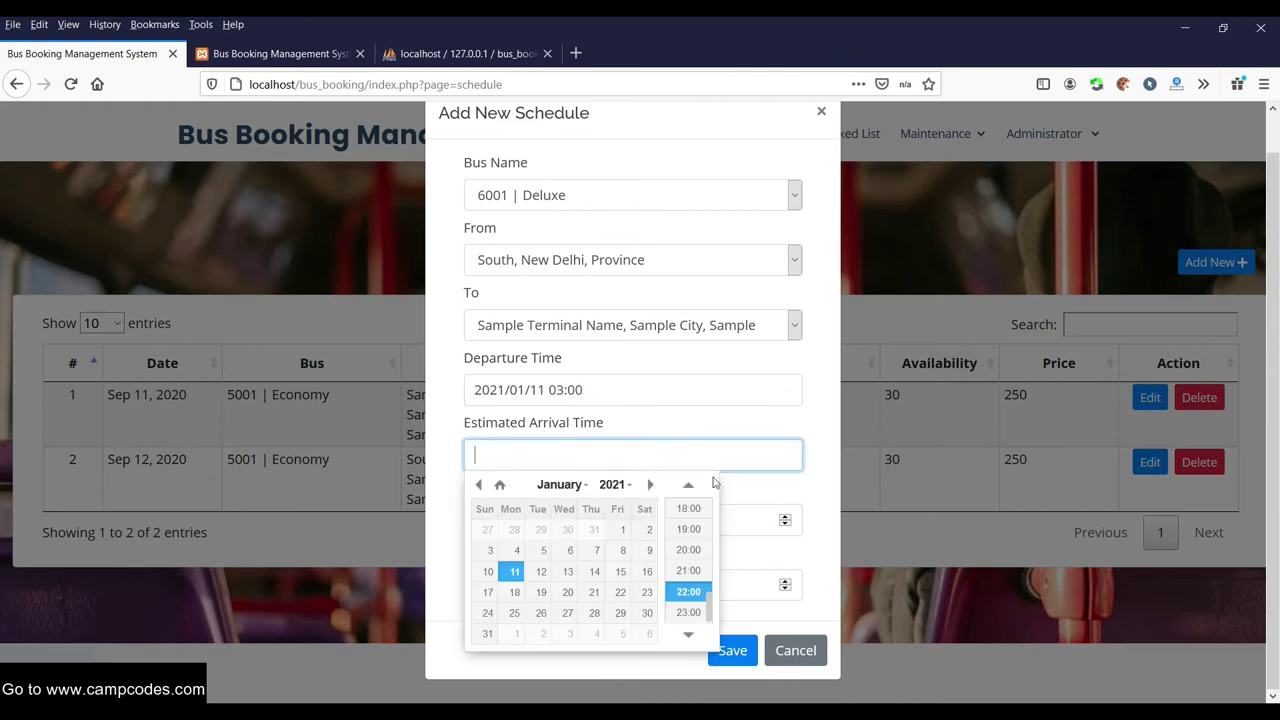
click(688, 612)
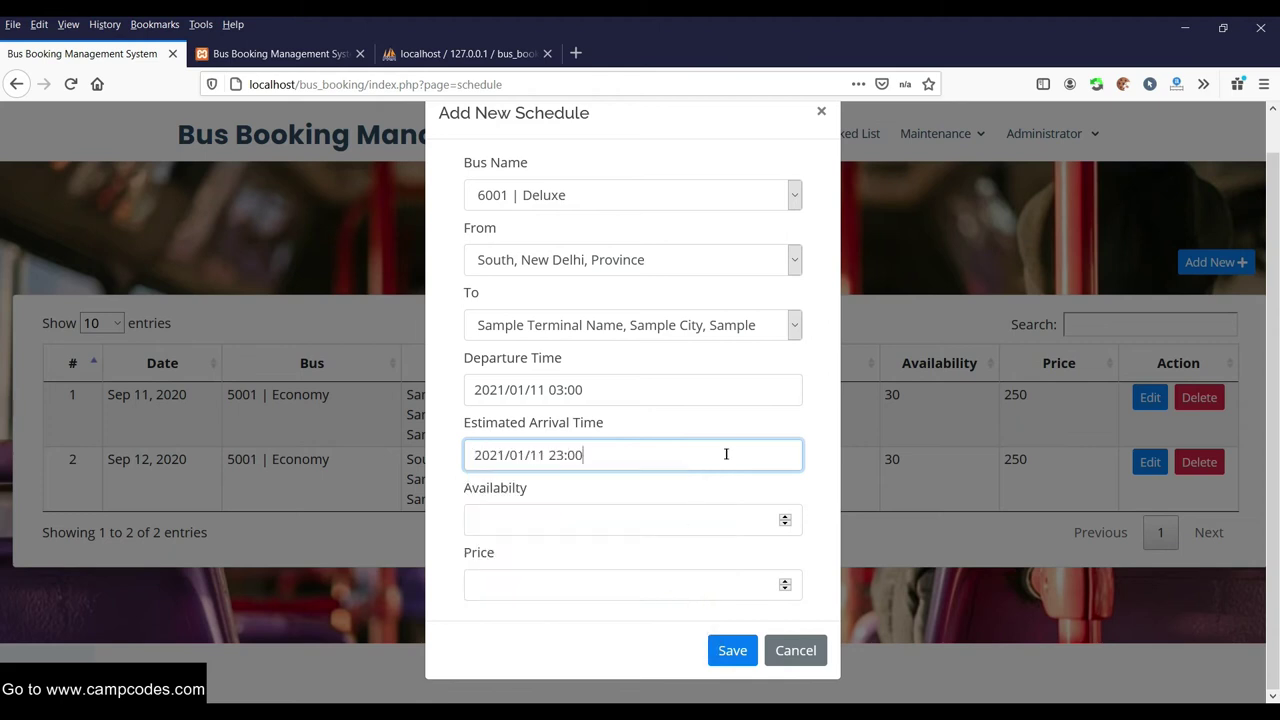
click(633, 522)
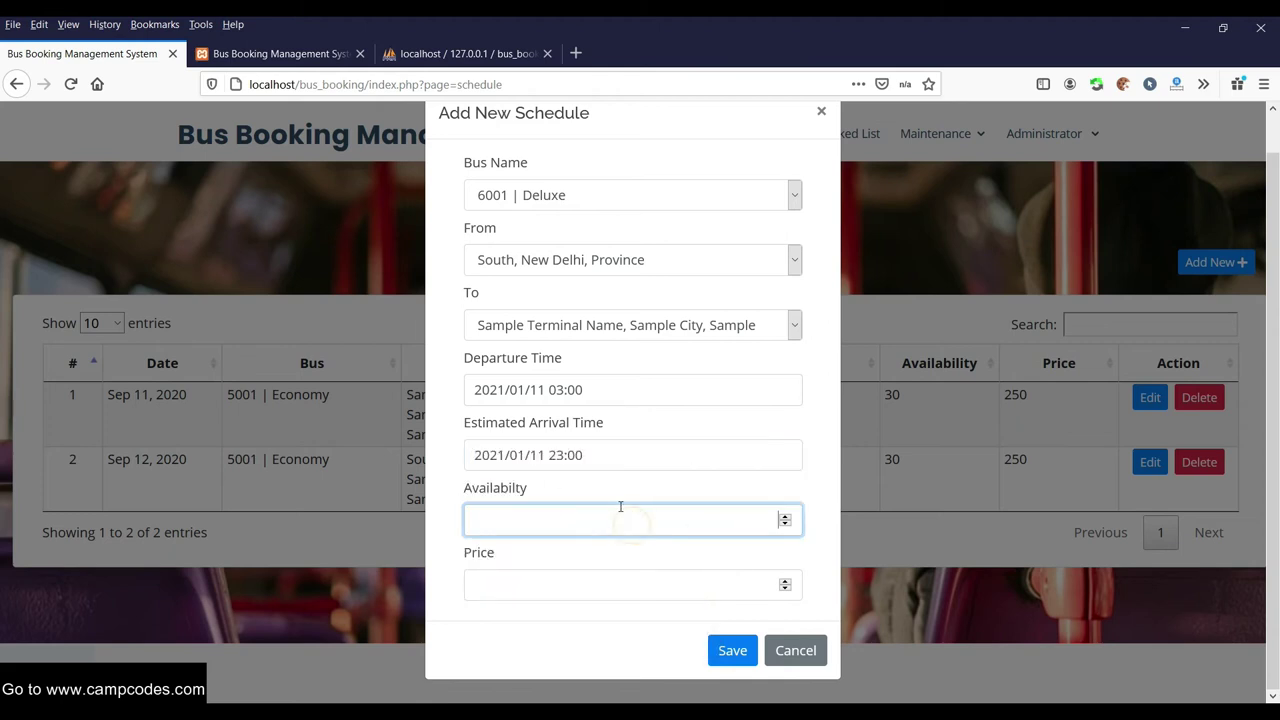
click(546, 457)
click(541, 571)
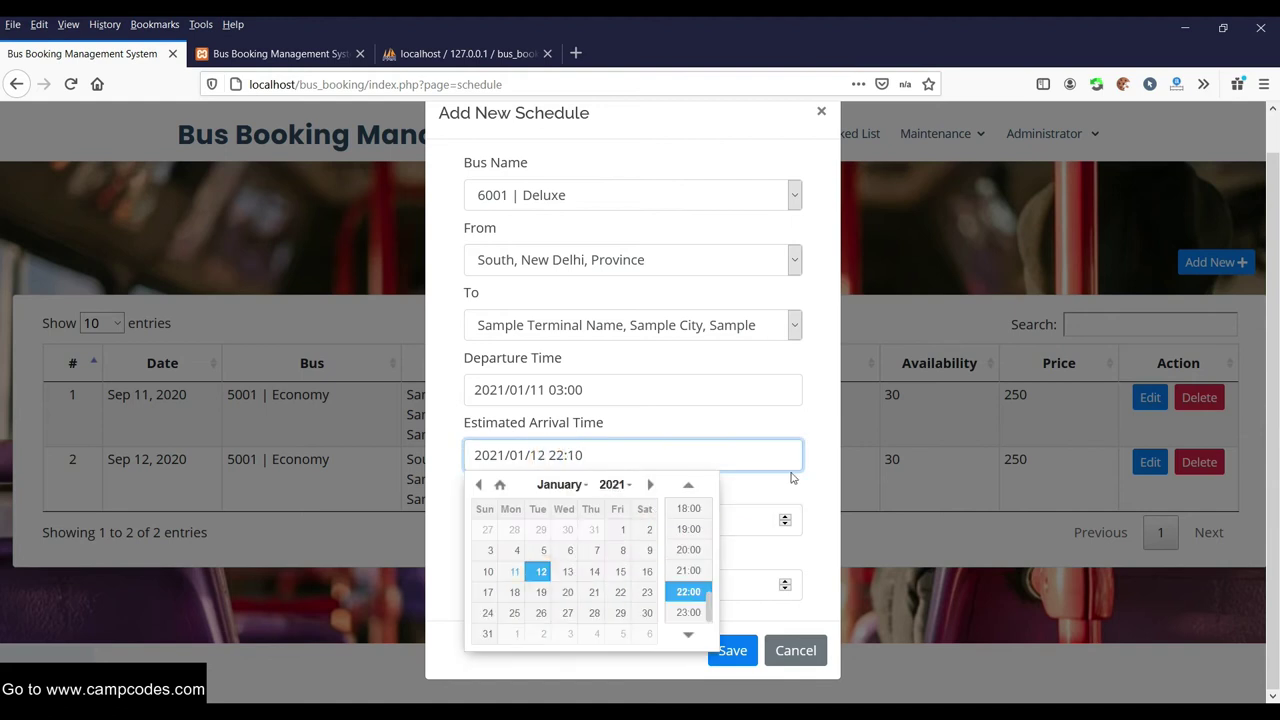
click(814, 483)
Enter availability 40 and price 100, and save the schedule
click(657, 520)
click(782, 517)
click(784, 517)
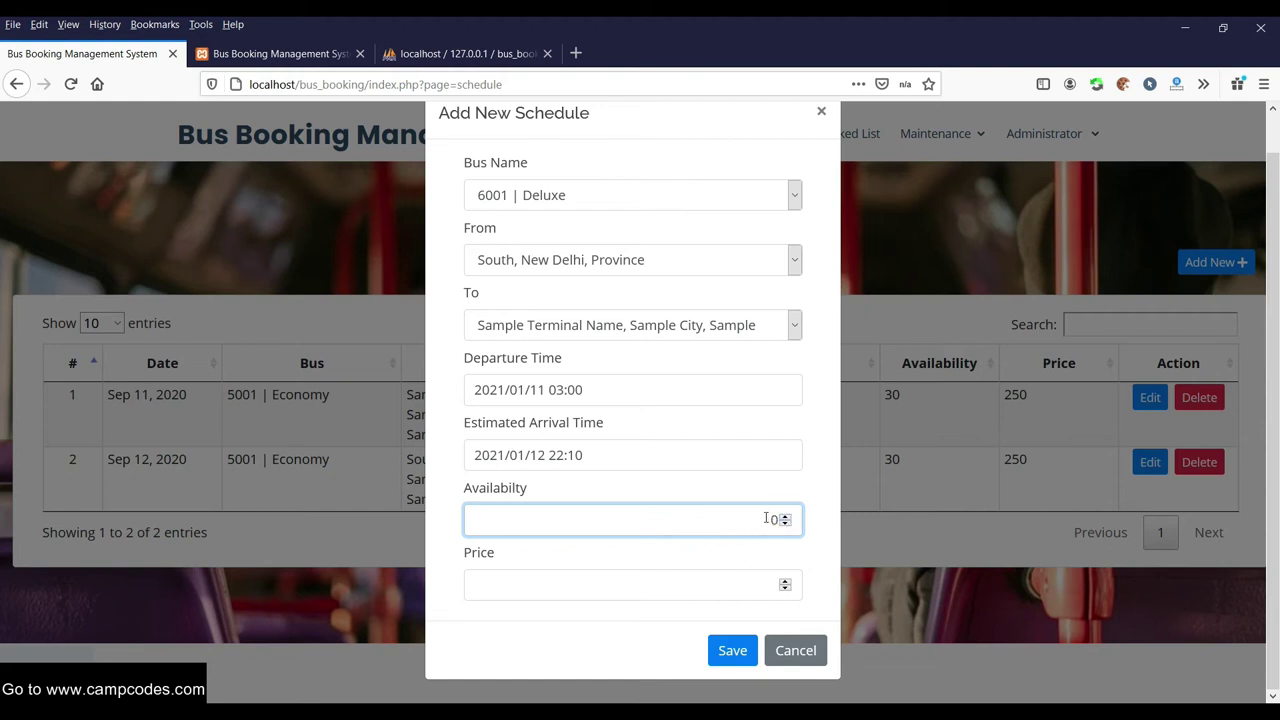
double_click(773, 519)
text(40)
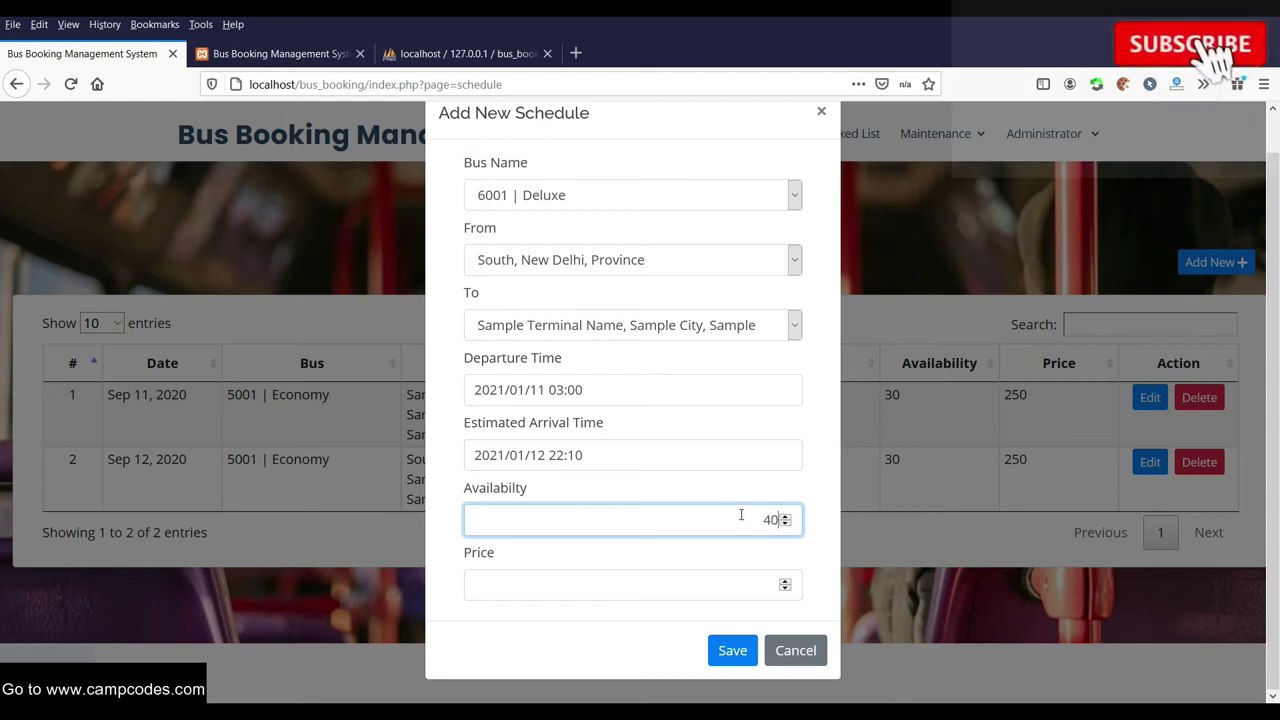
click(761, 578)
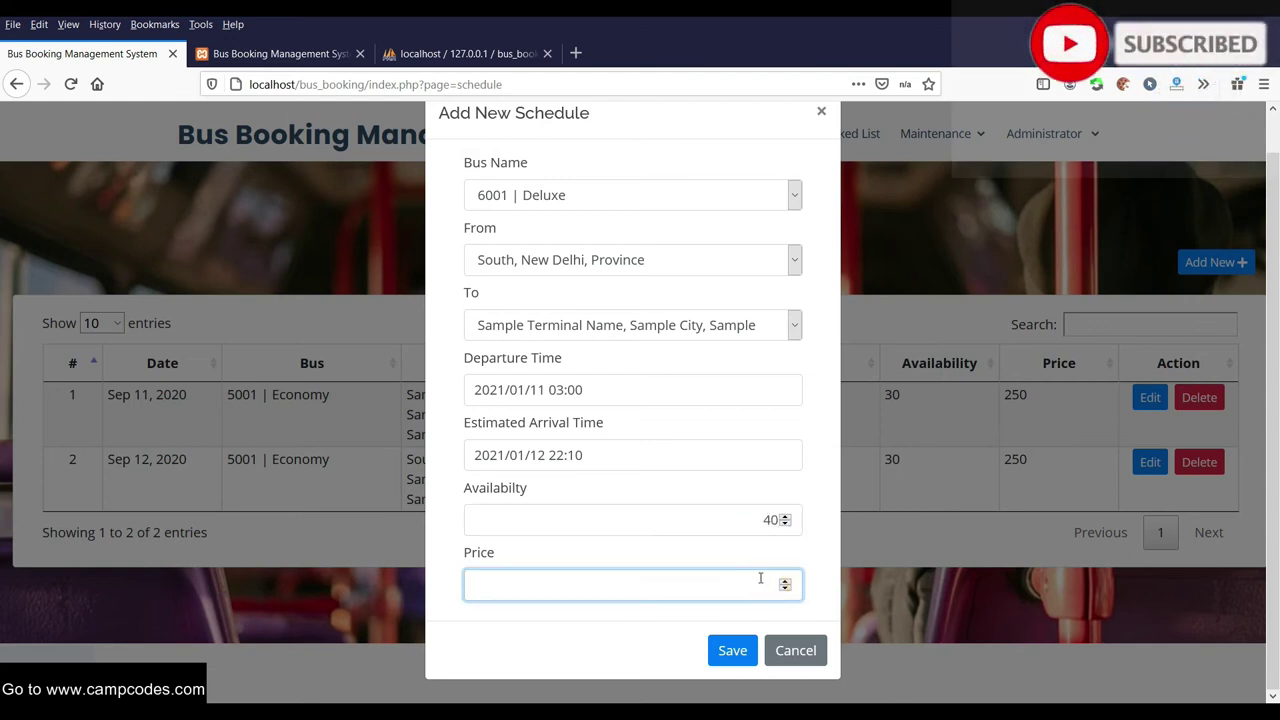
text(100)
click(732, 650)
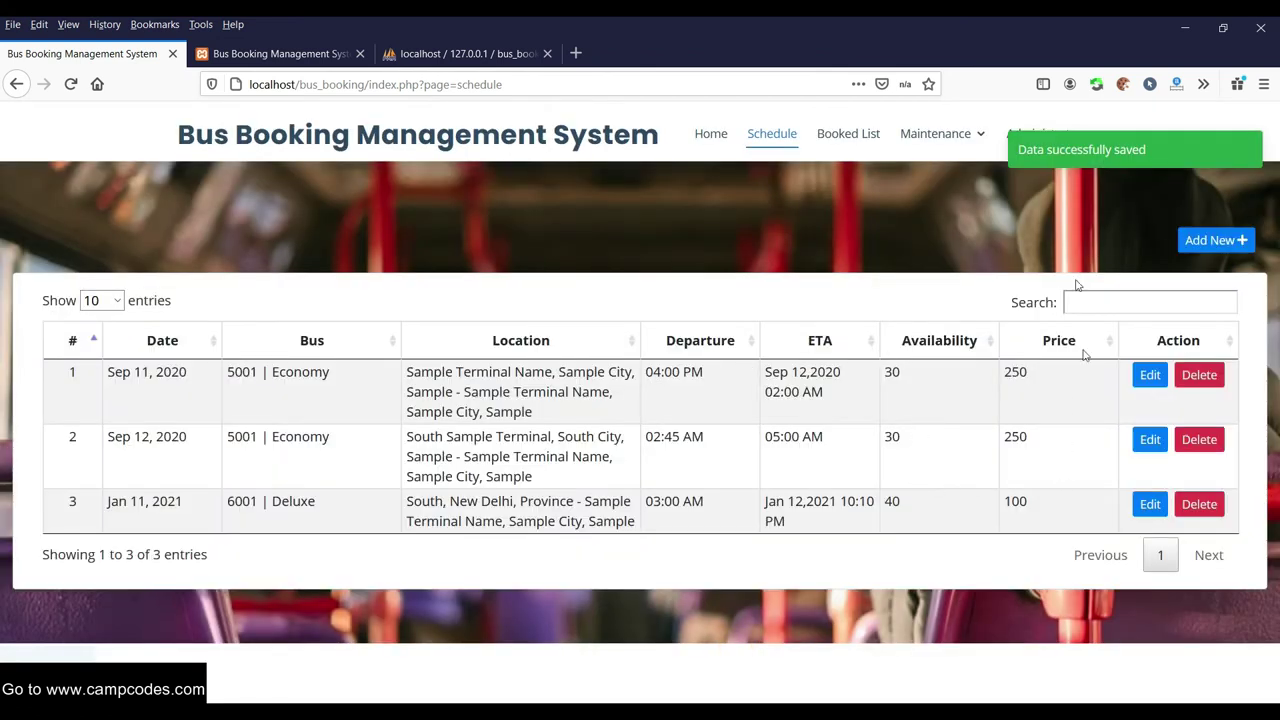
Open the Booked List of reservations from the top navigation bar
mouse_move(996, 138)
mouse_move(1037, 134)
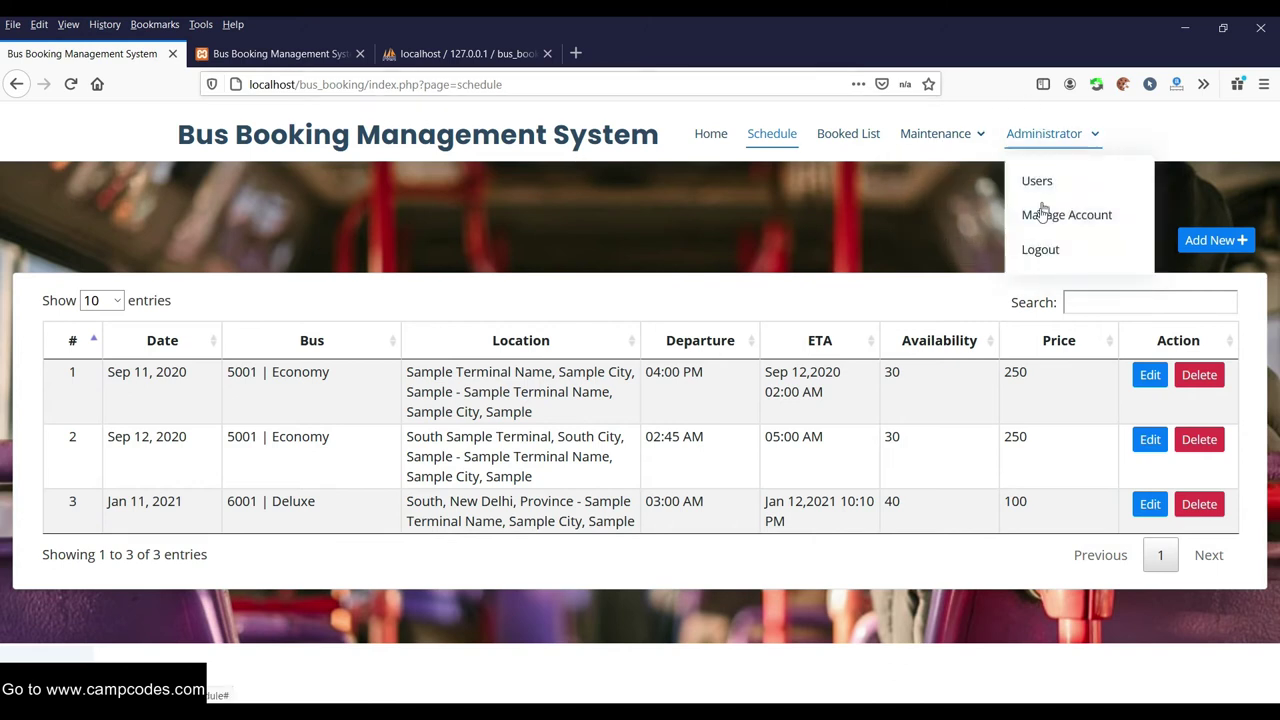
click(850, 140)
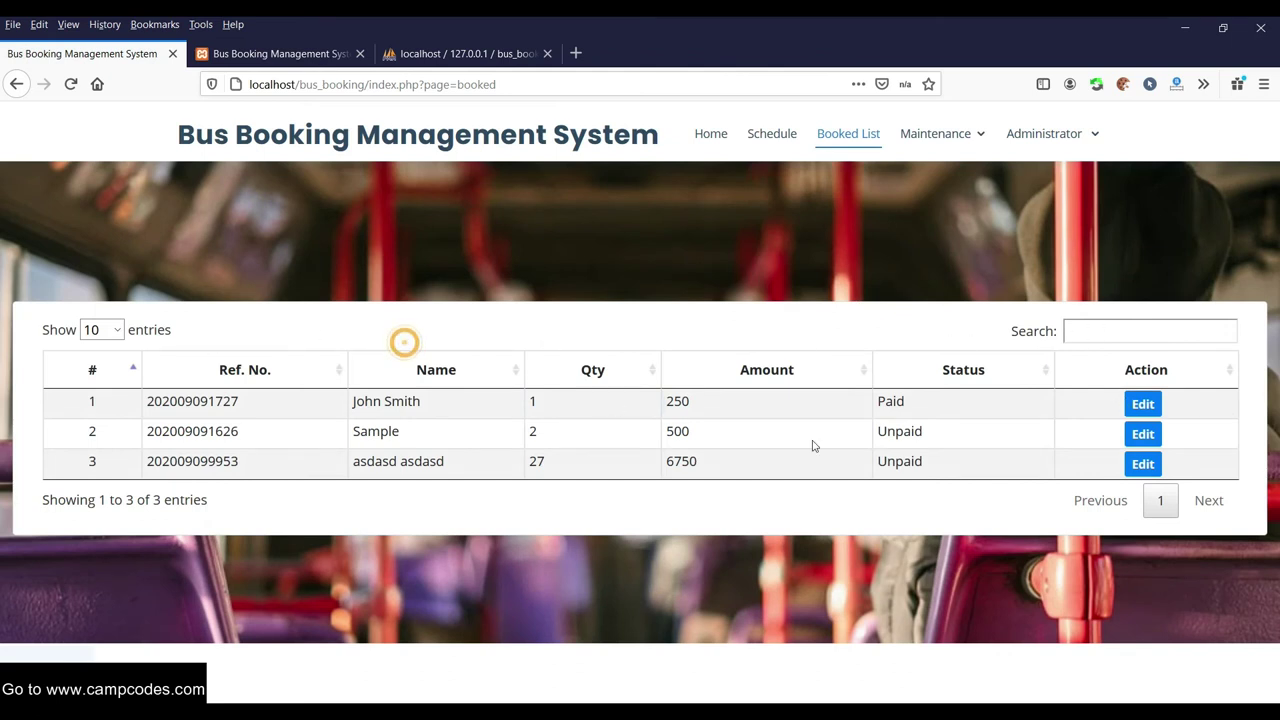
double_click(925, 430)
double_click(928, 398)
click(970, 438)
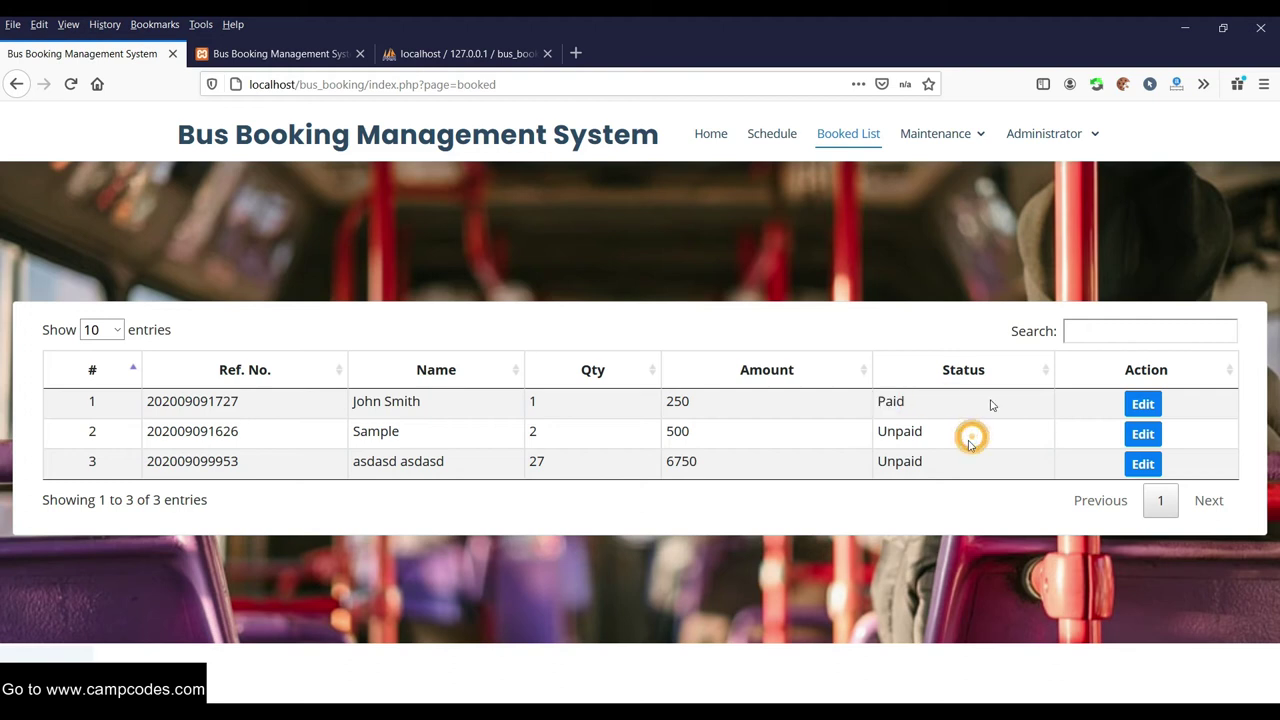
click(1063, 134)
Log out of the admin panel and fill the username from the saved admin suggestion
click(1041, 251)
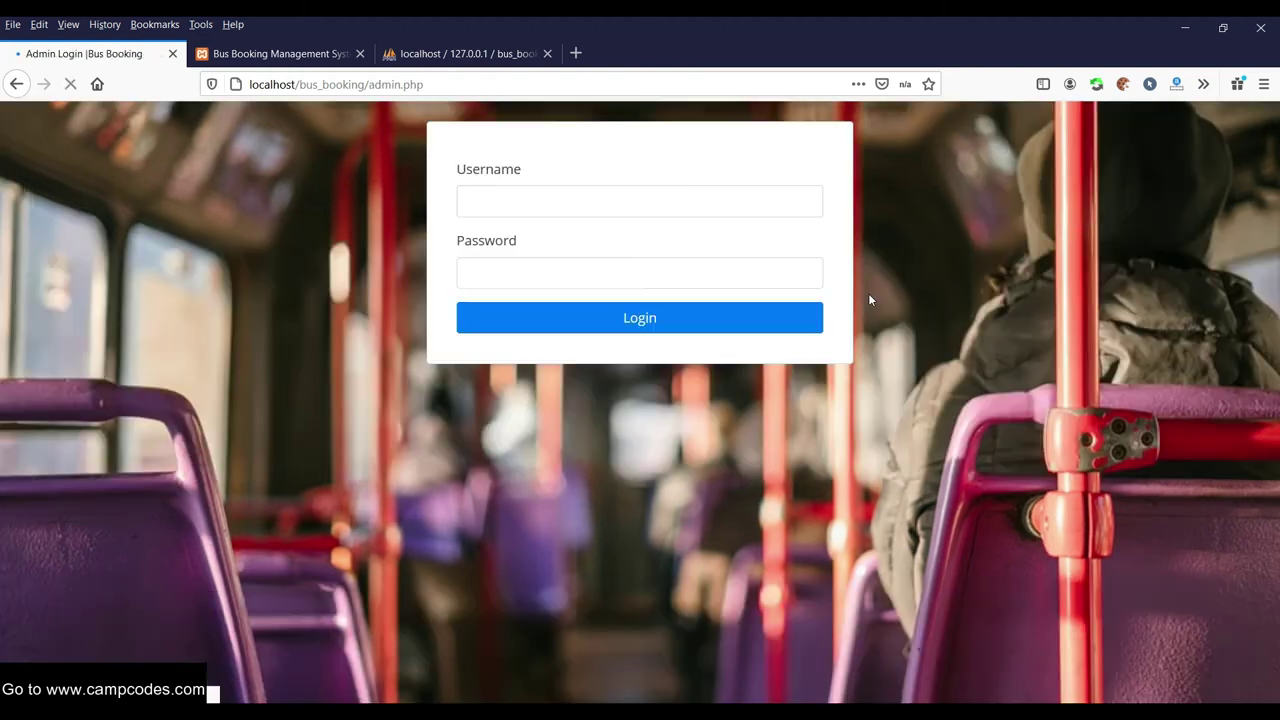
click(531, 197)
click(551, 207)
click(551, 207)
click(498, 275)
Enter a password, submit the admin login, and dismiss the incorrect-login error
click(520, 262)
click(523, 260)
click(525, 258)
text(a)
double_click(518, 271)
click(517, 263)
double_click(494, 271)
click(526, 269)
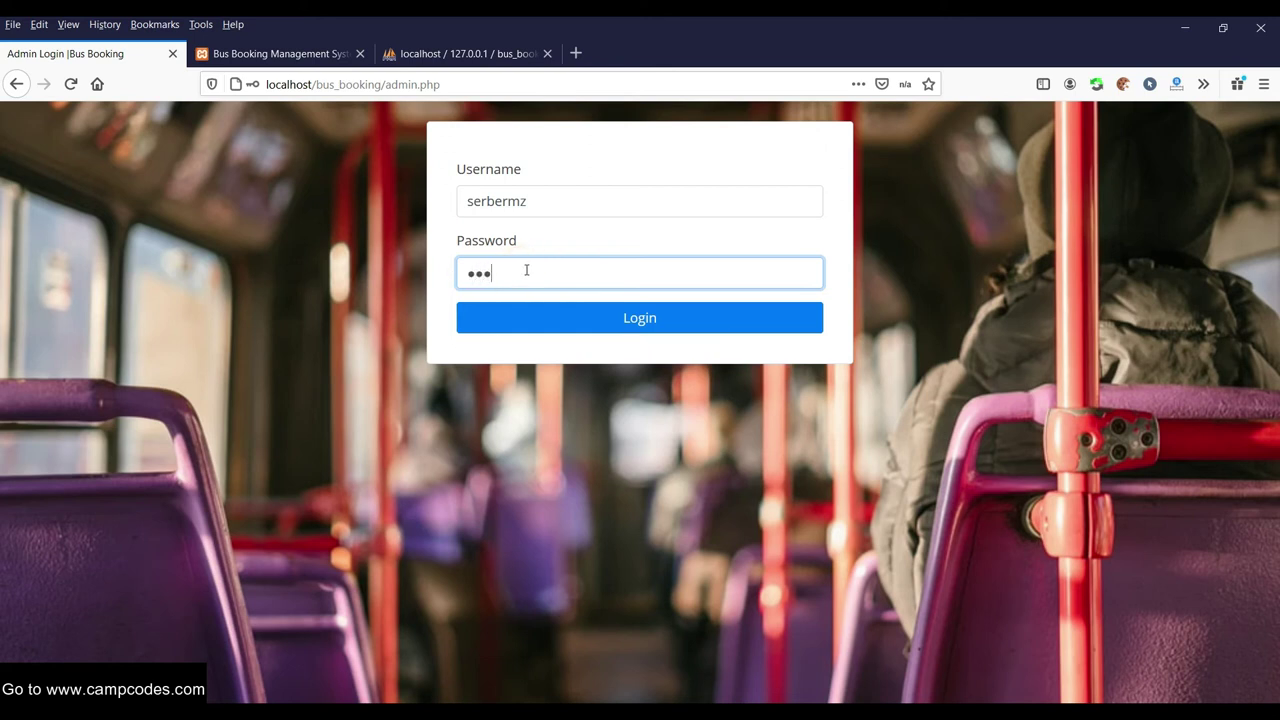
click(568, 208)
double_click(520, 275)
text(a)
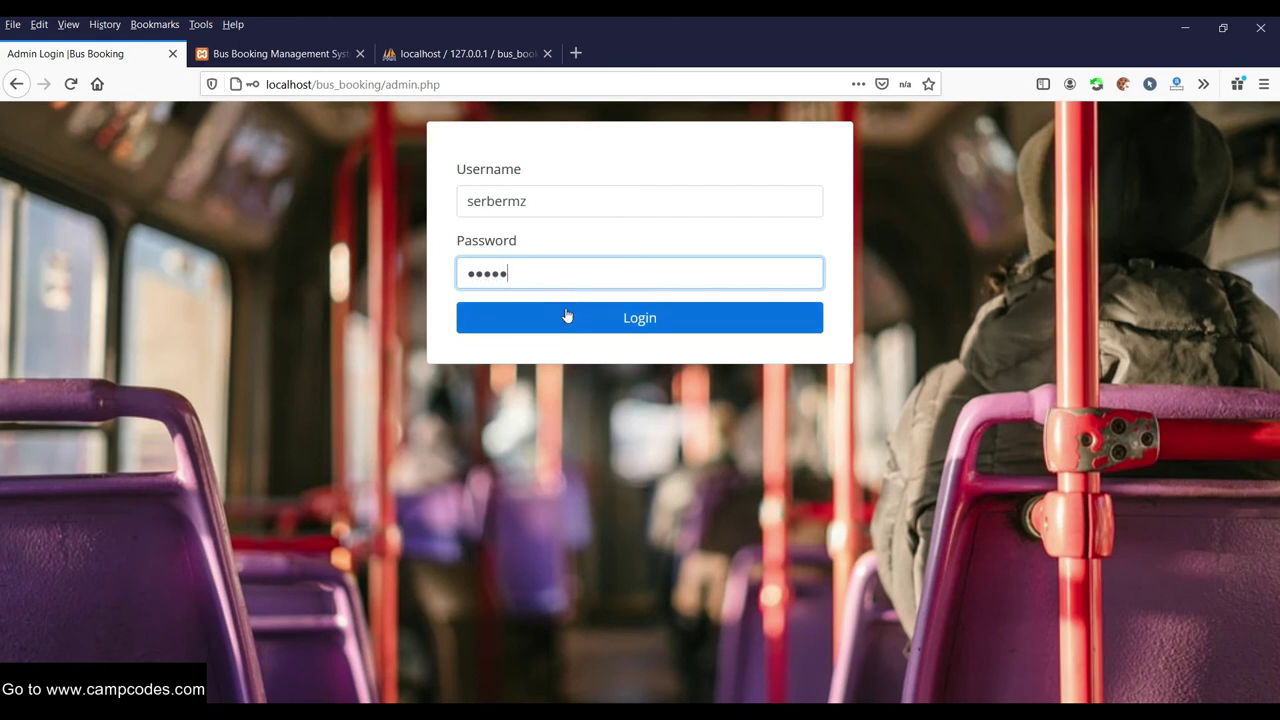
click(566, 317)
click(688, 360)
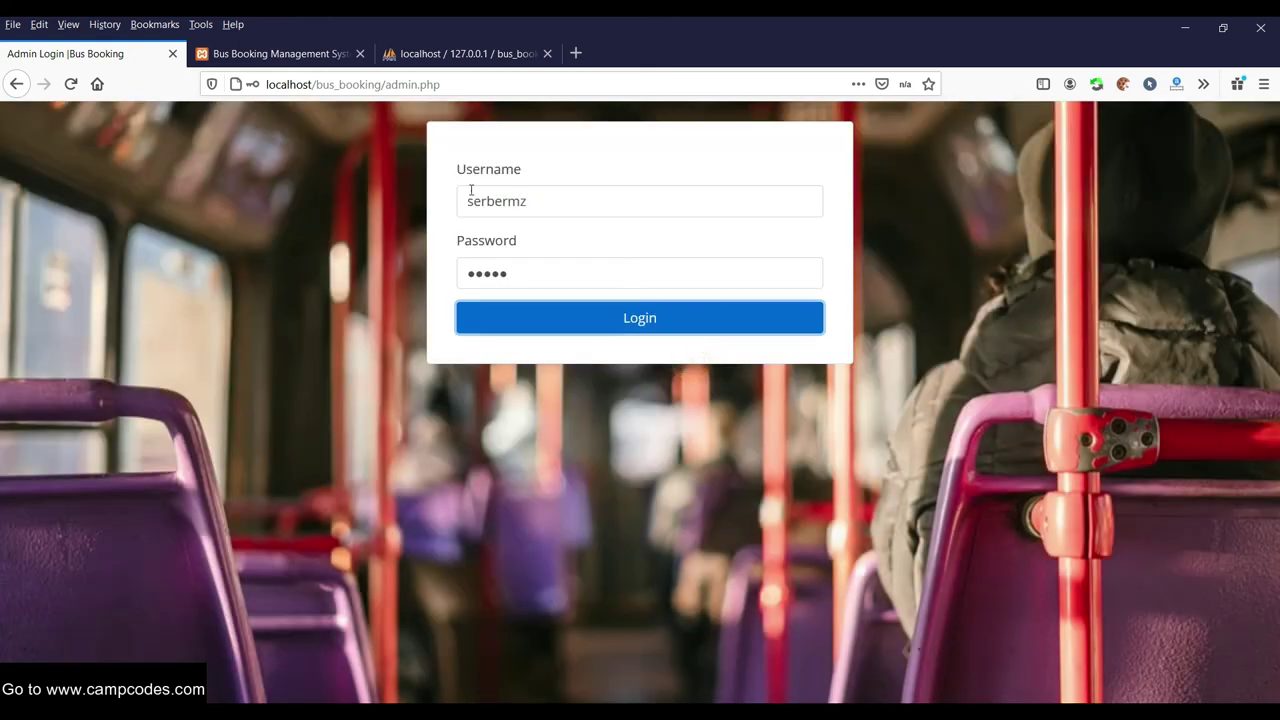
Retry the login with the suggested admin username, then check readme.txt for the login details
click(570, 205)
click(531, 228)
double_click(531, 206)
text(a)
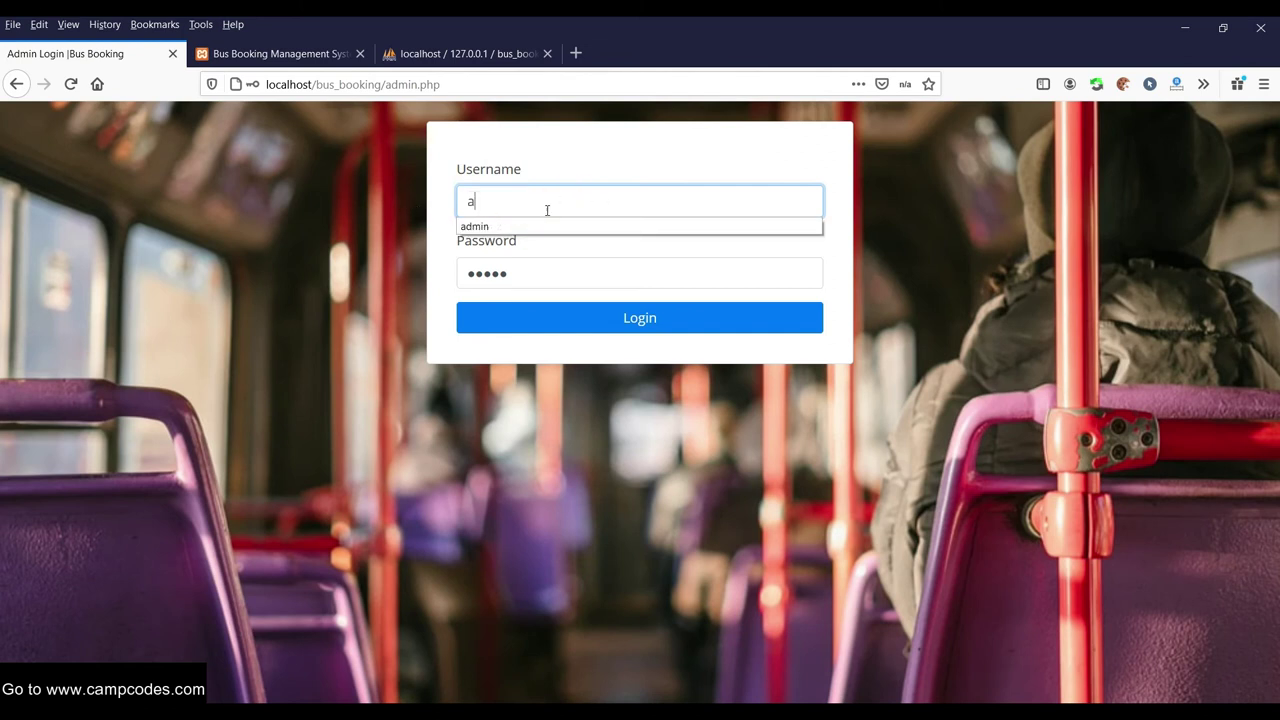
click(491, 224)
click(552, 315)
click(687, 355)
key(alt+Tab)
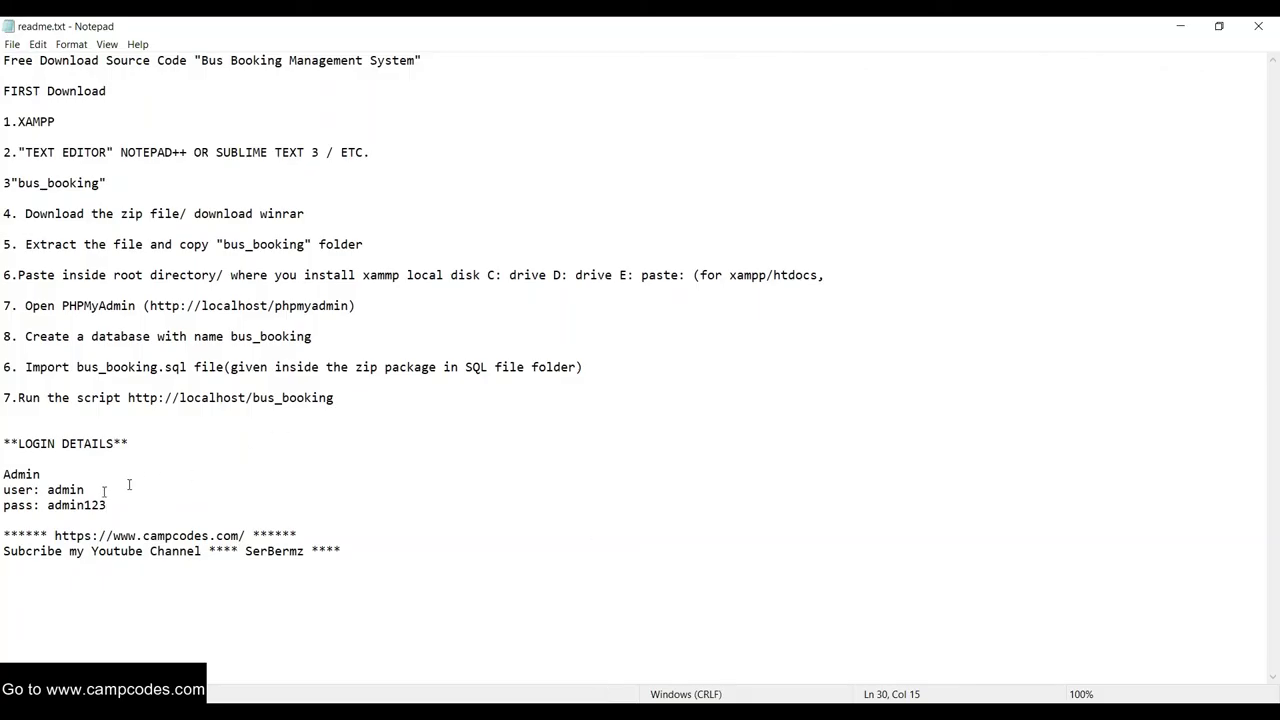
key(alt+Tab)
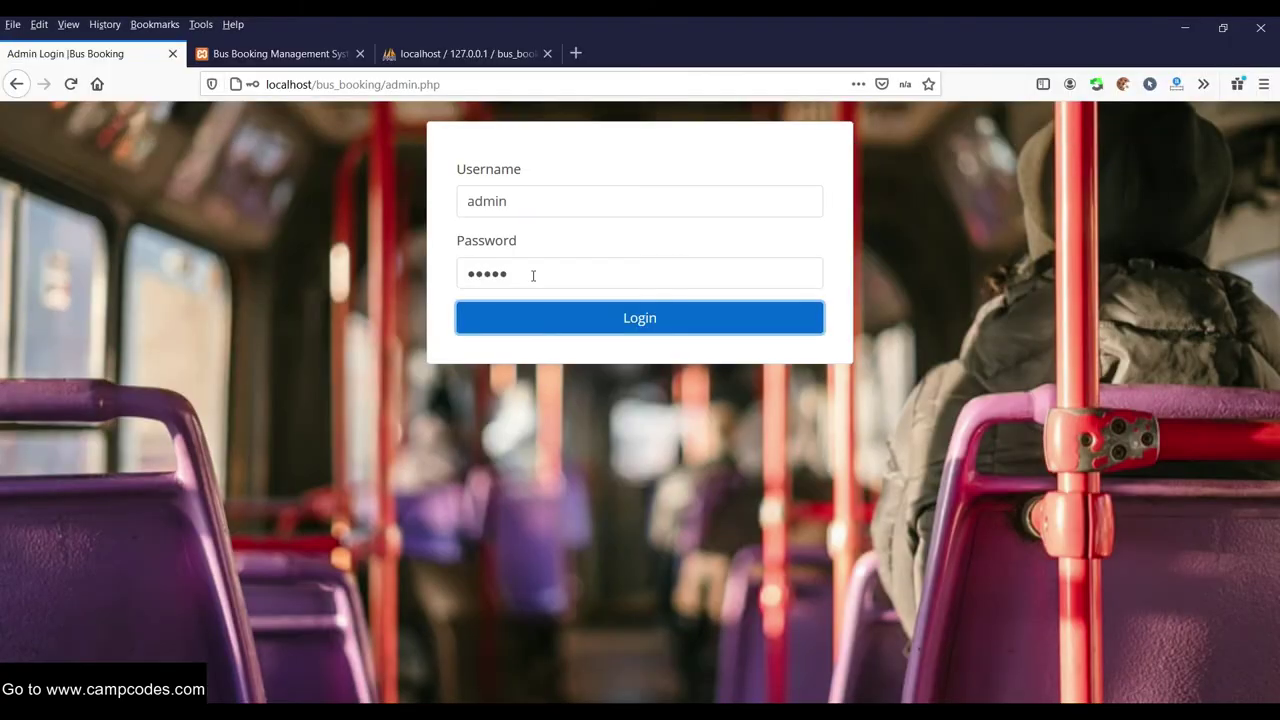
Enter the admin password and log in
click(551, 273)
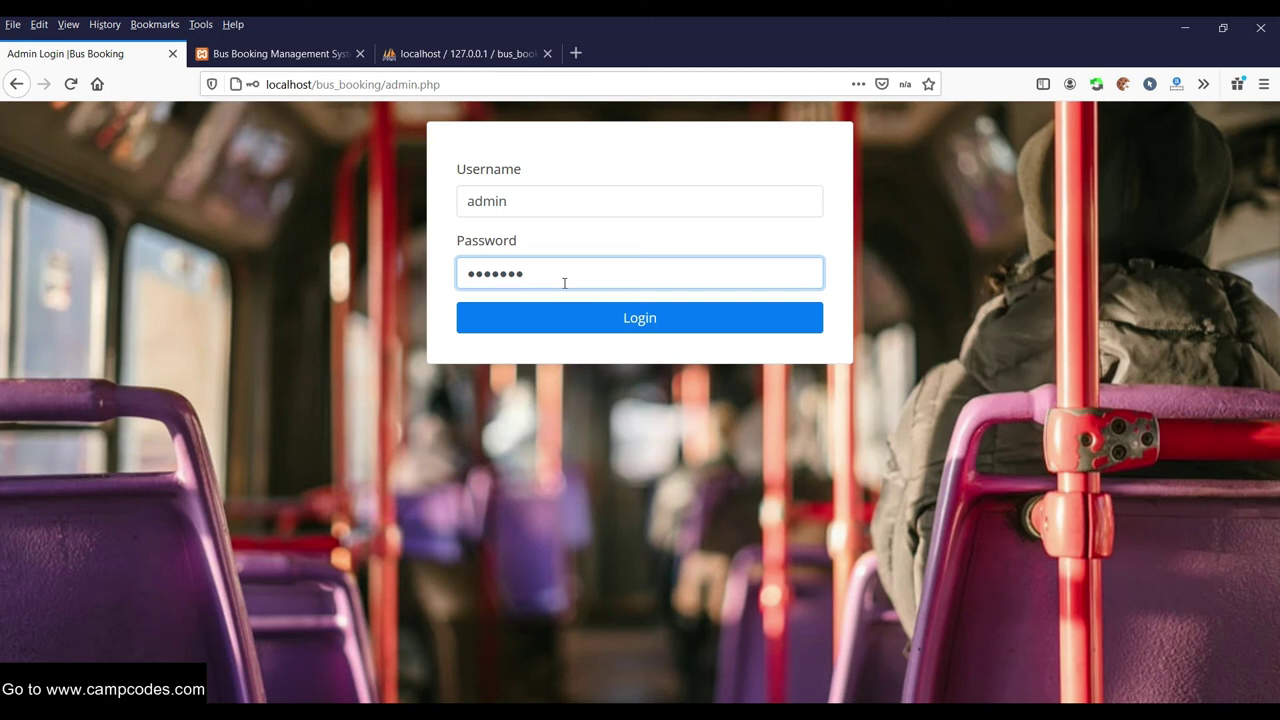
text(3)
click(586, 320)
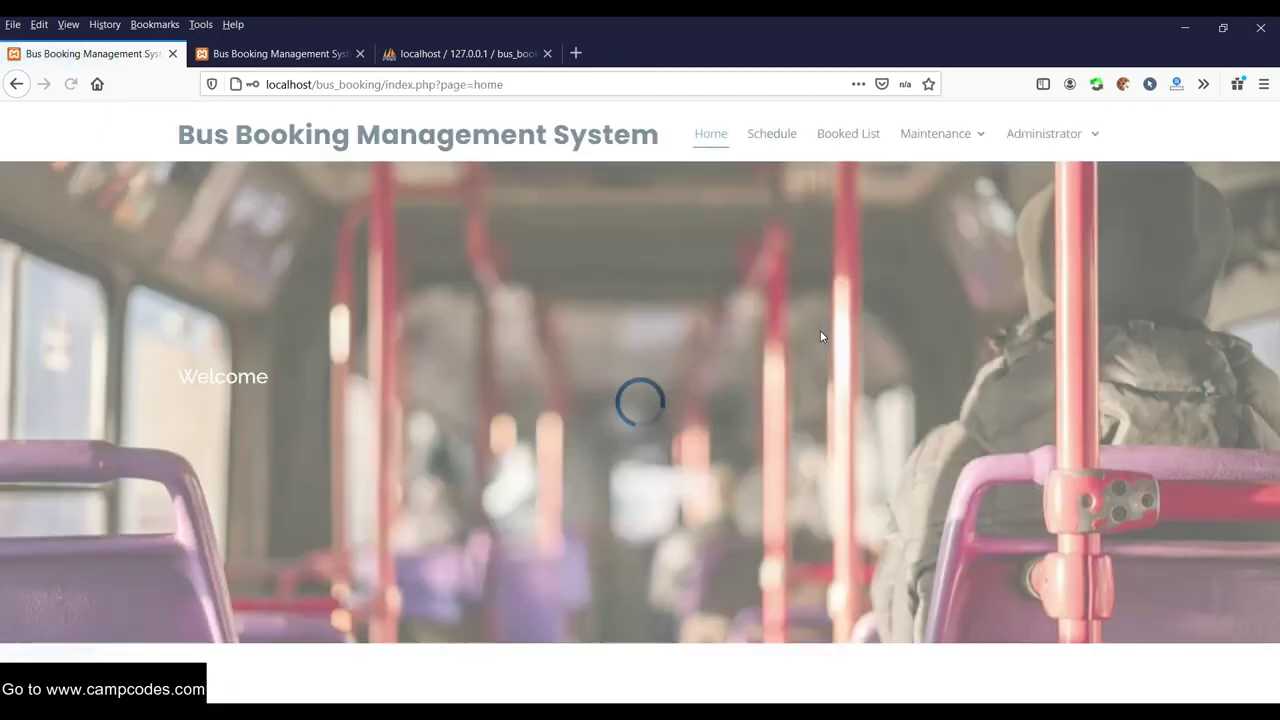
Edit the third user in Administrator > Users and save a new password
click(1048, 138)
click(1034, 180)
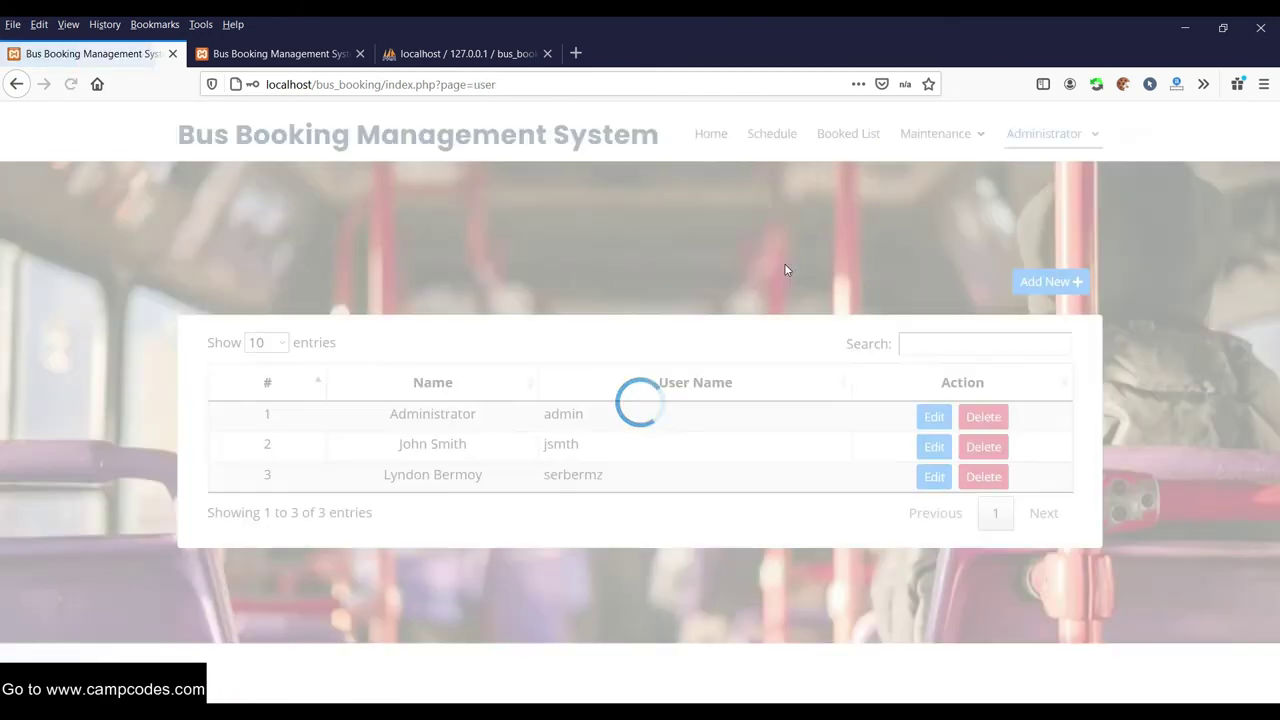
click(934, 477)
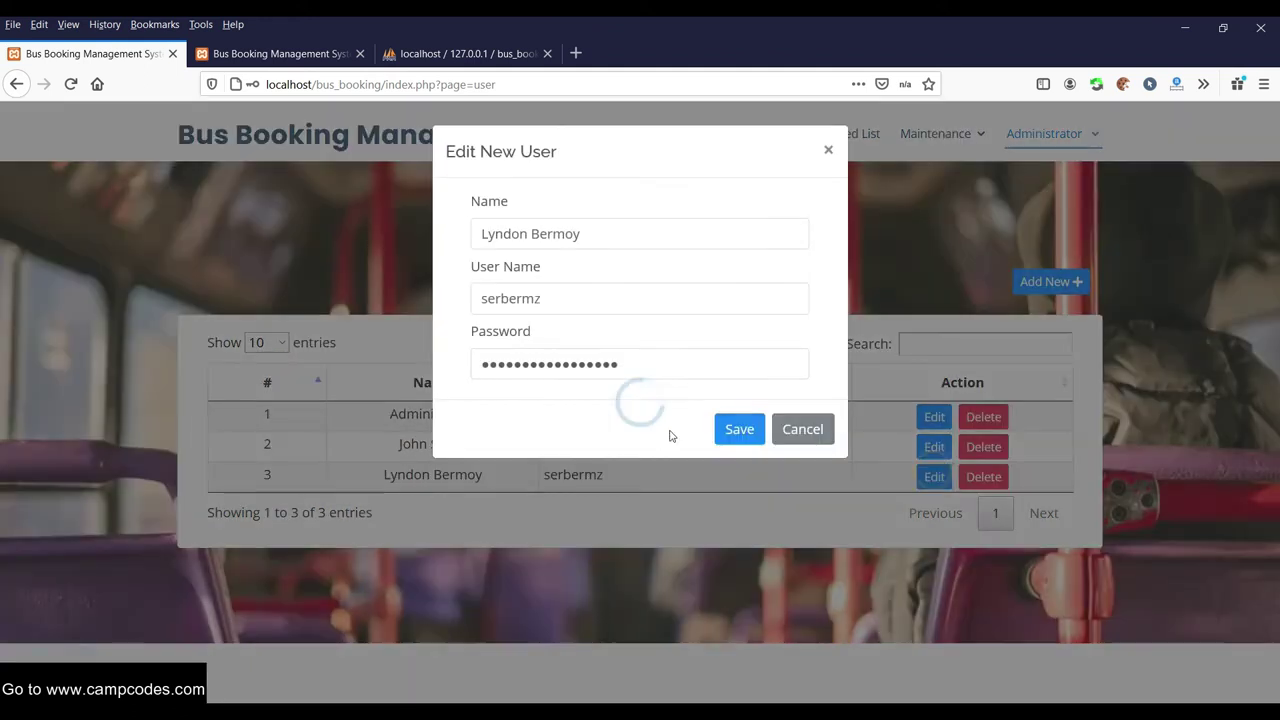
click(649, 367)
key(ctrl+a)
text(ad)
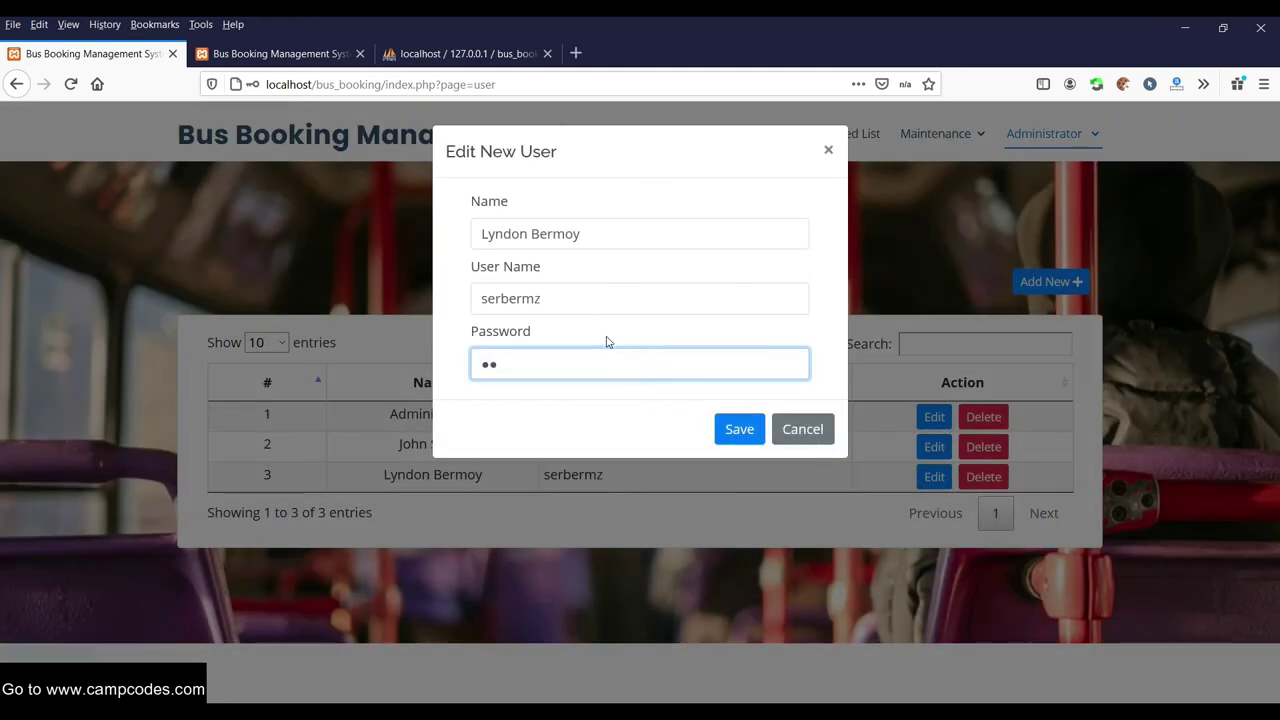
click(739, 429)
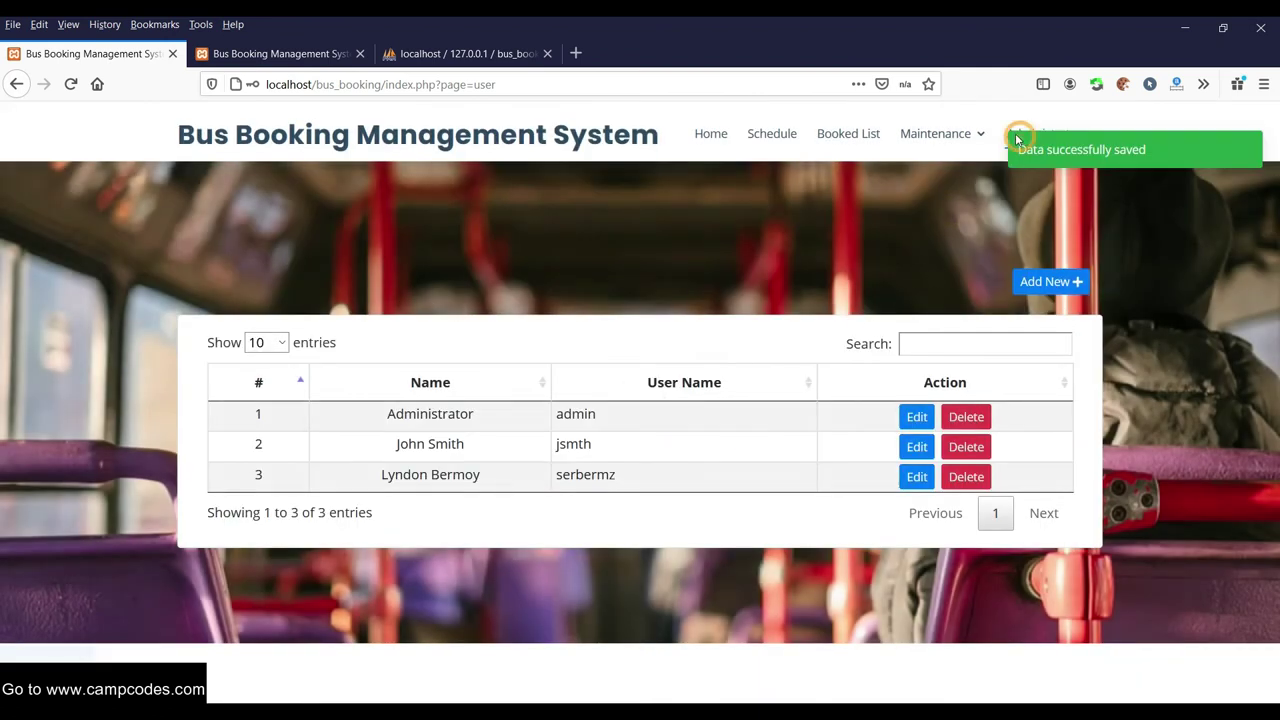
click(1068, 130)
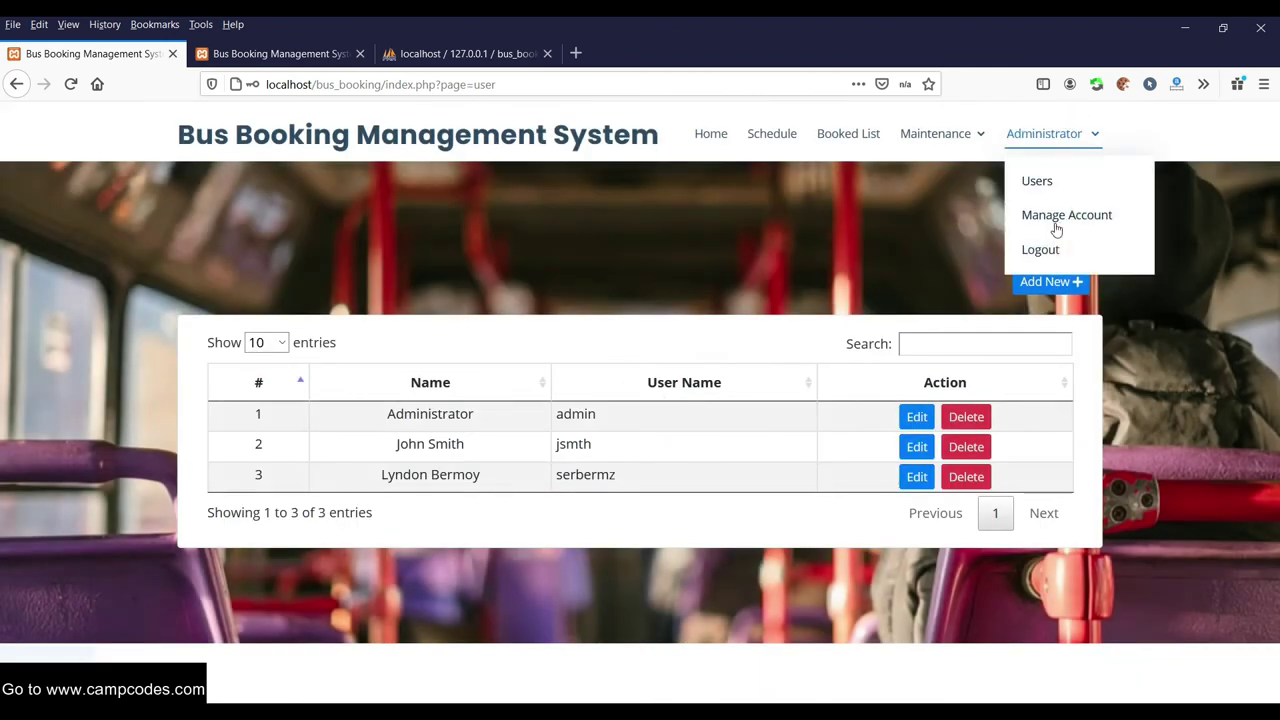
Log out and sign in as the third user with the new password
click(1042, 250)
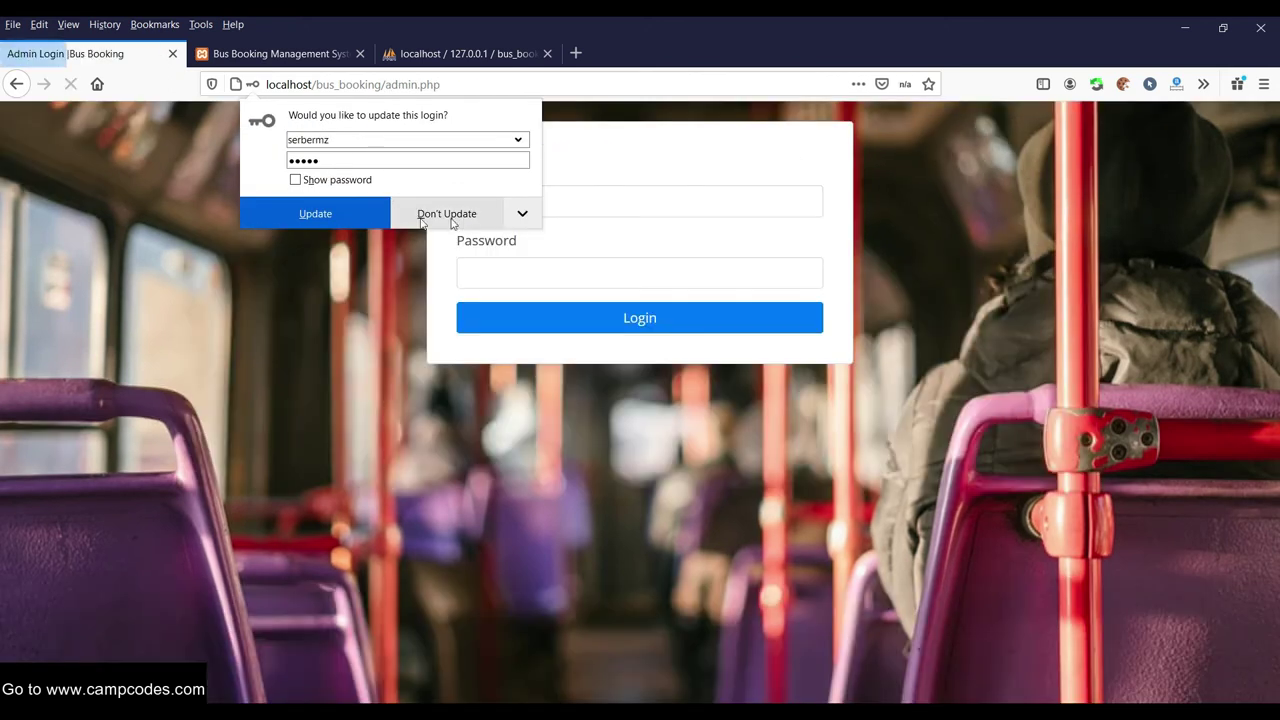
click(369, 216)
click(529, 192)
text(s)
click(530, 226)
click(533, 278)
text(admin)
click(591, 308)
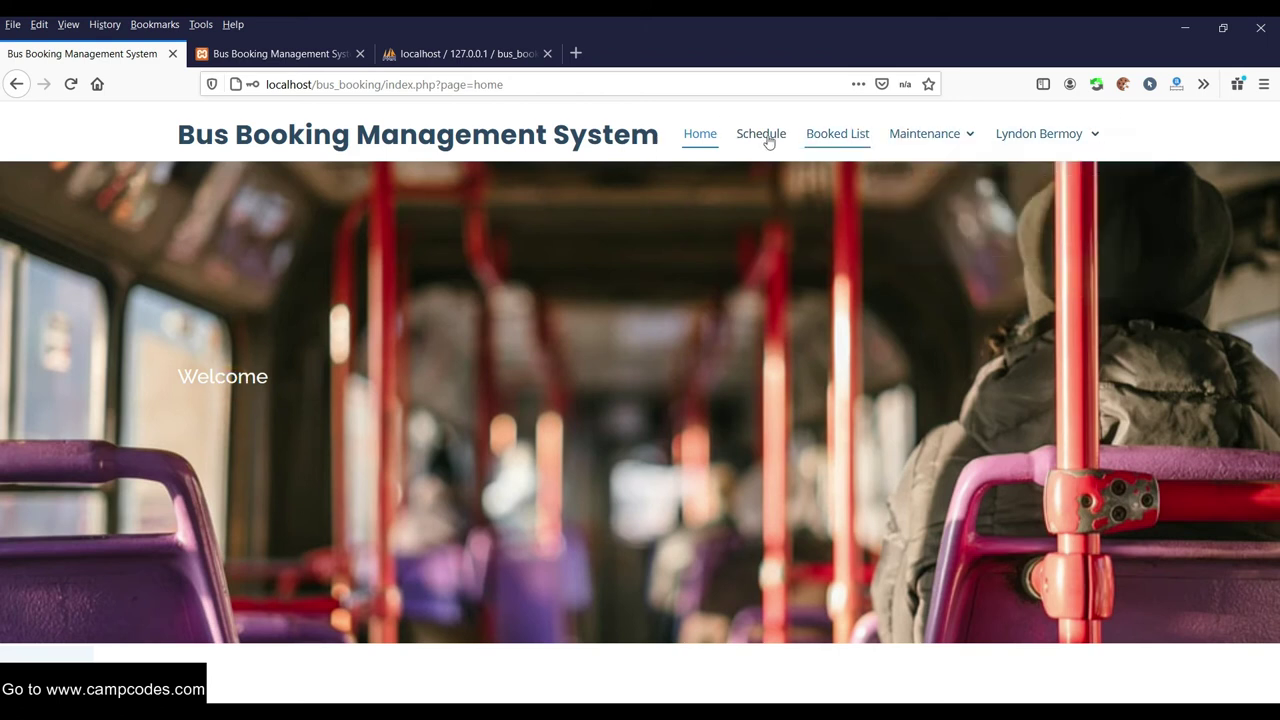
View the Booked List, then open the Users list and close the third user's edit form
click(846, 138)
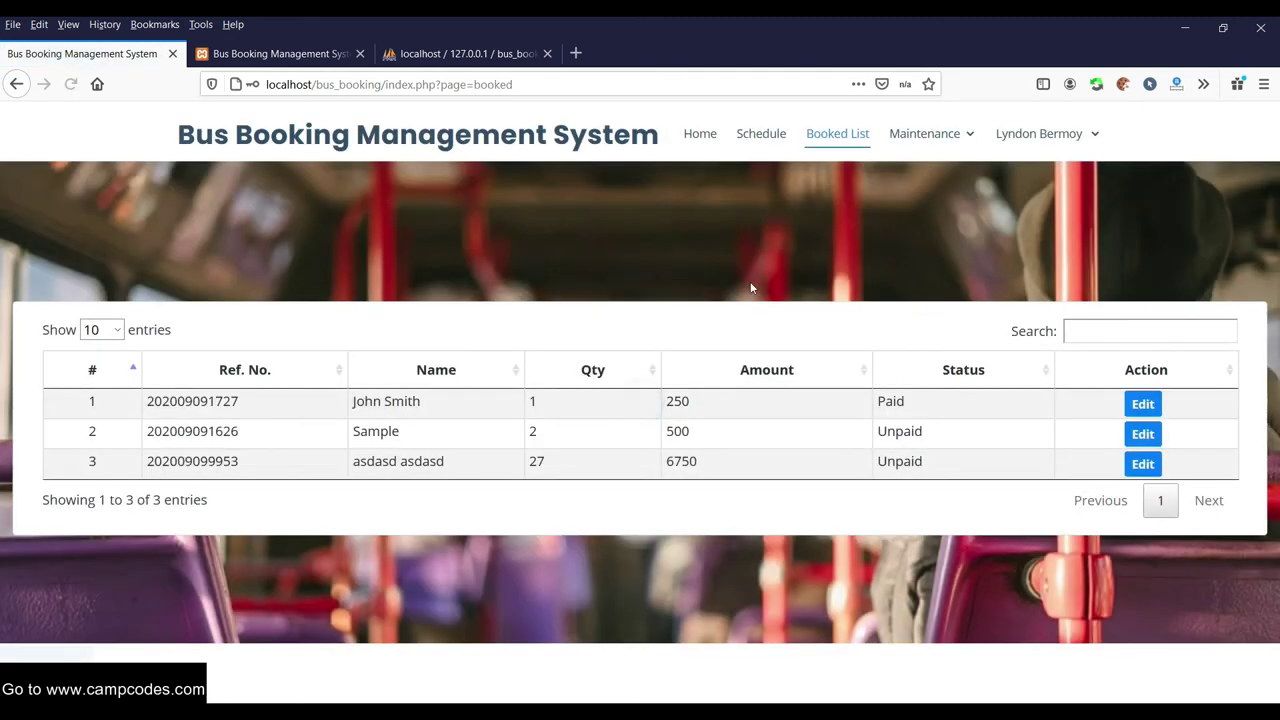
mouse_move(1039, 133)
click(1030, 182)
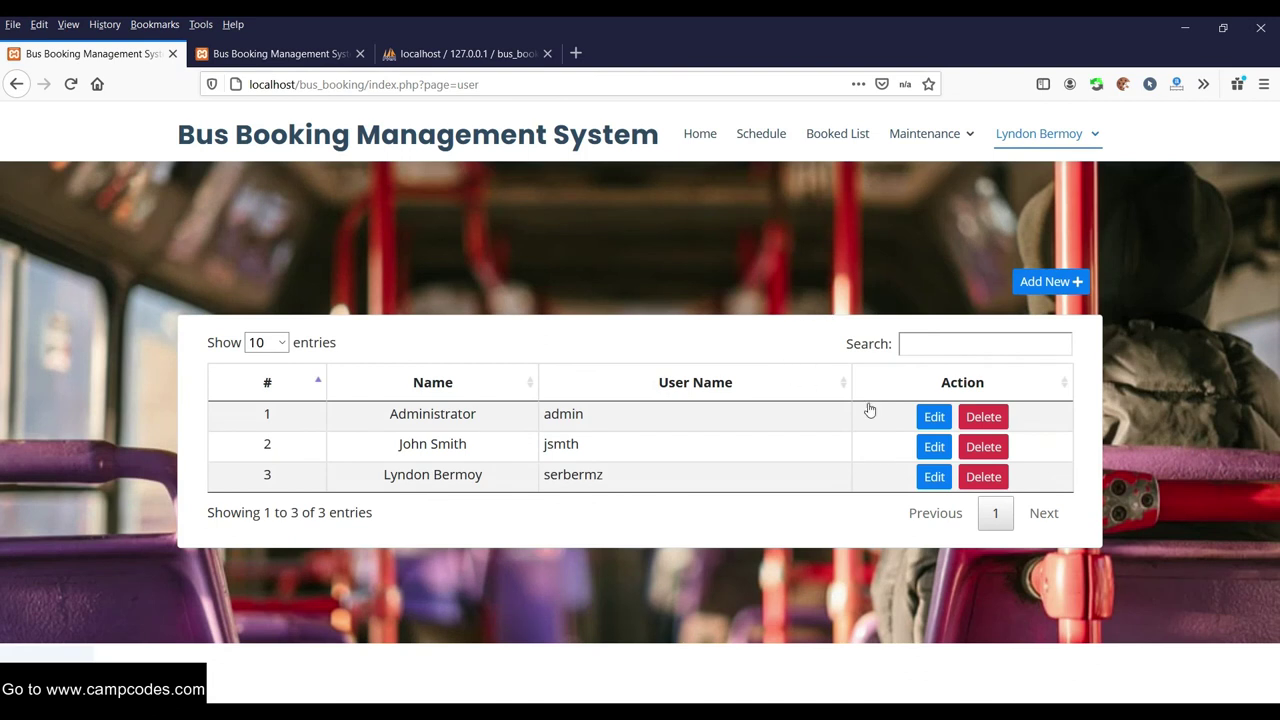
click(934, 477)
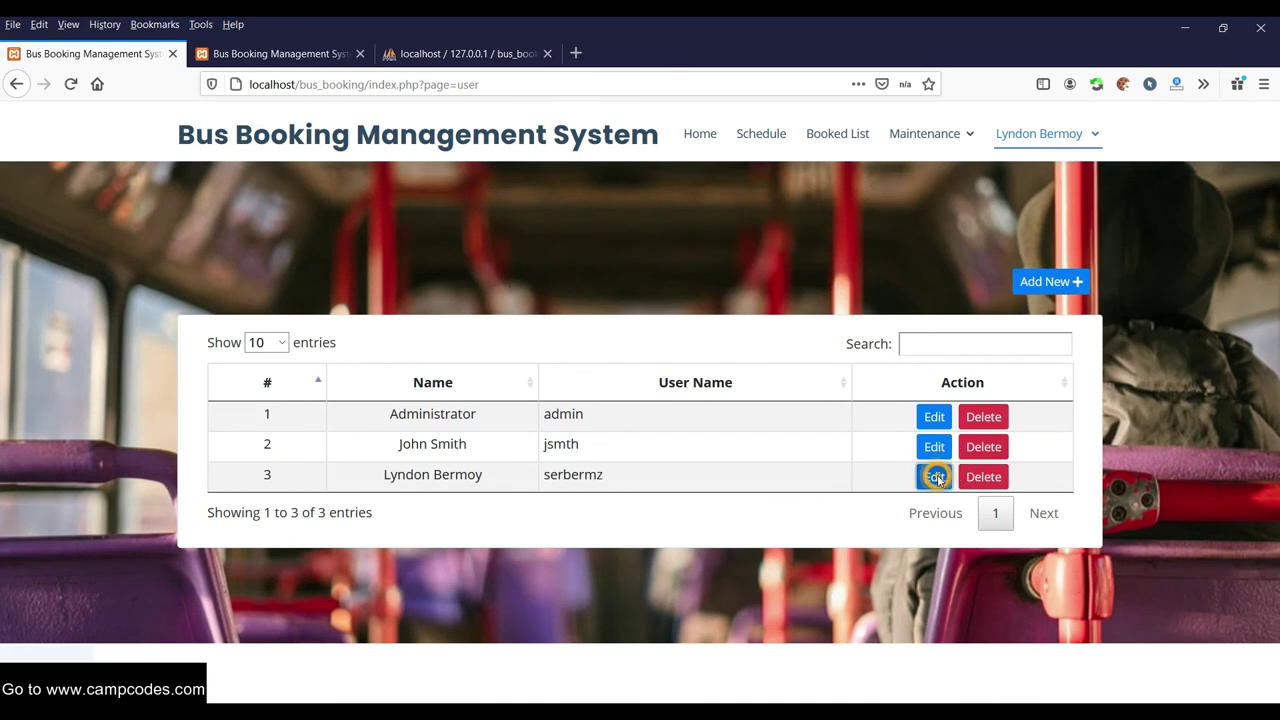
click(827, 152)
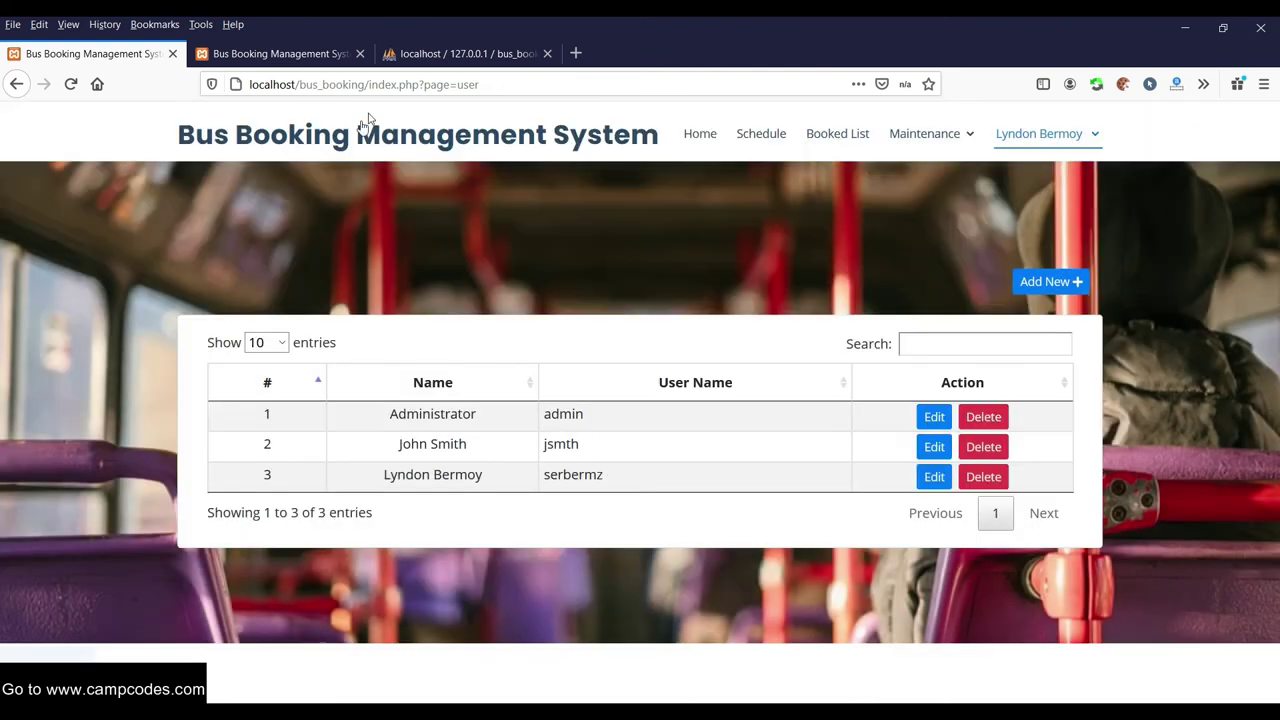
Log out of the user account and load the public localhost/bus_booking/index.php site
drag(517, 84, 420, 84)
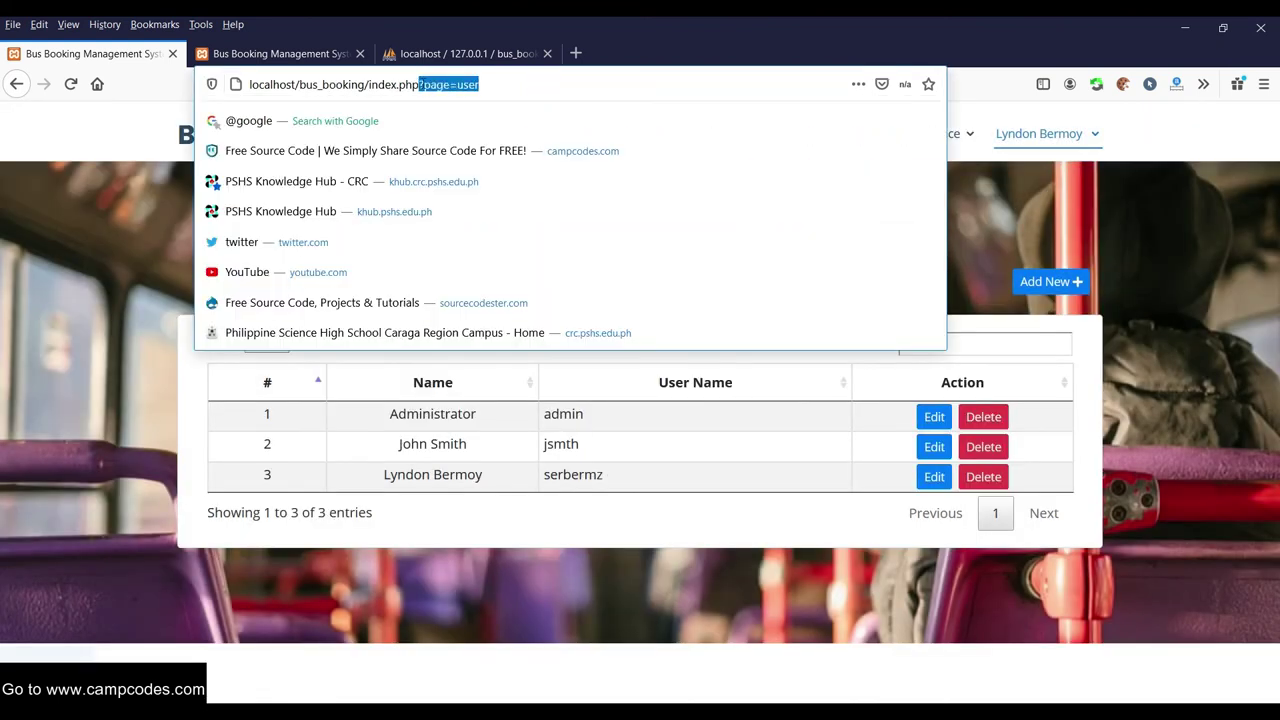
key(BackSpace)
key(Return)
click(1016, 134)
click(1029, 250)
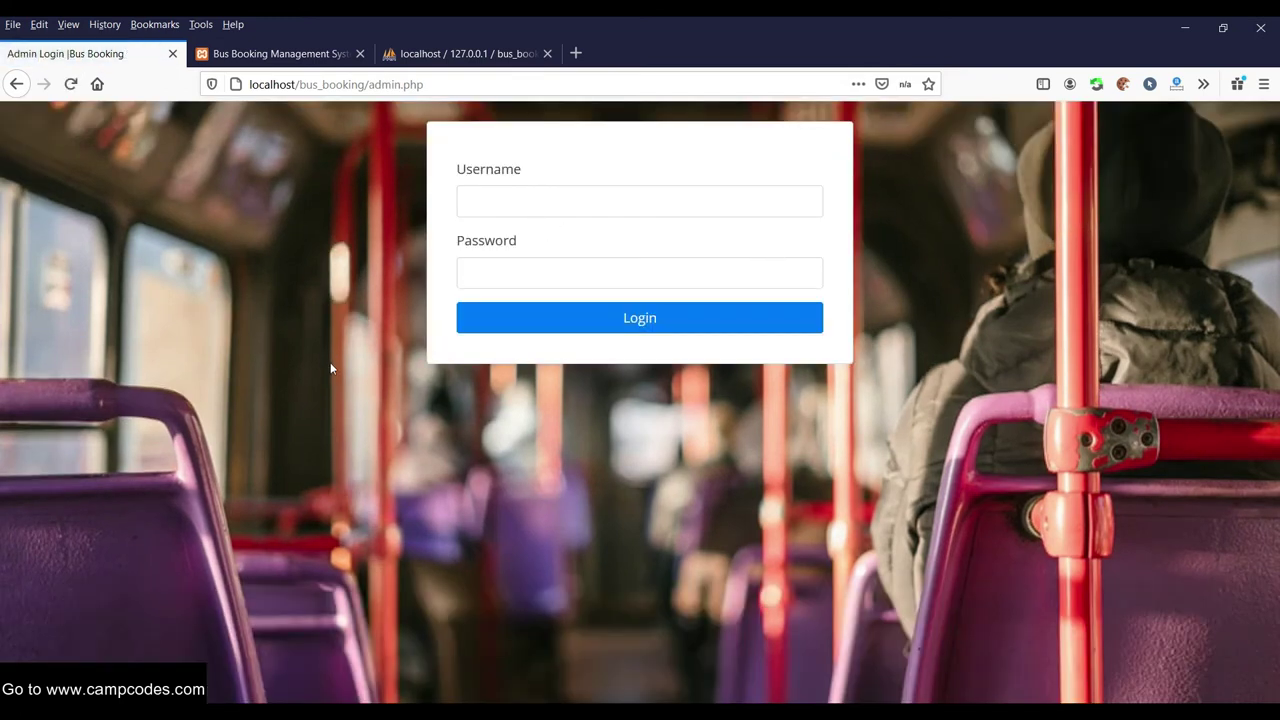
drag(446, 85, 370, 86)
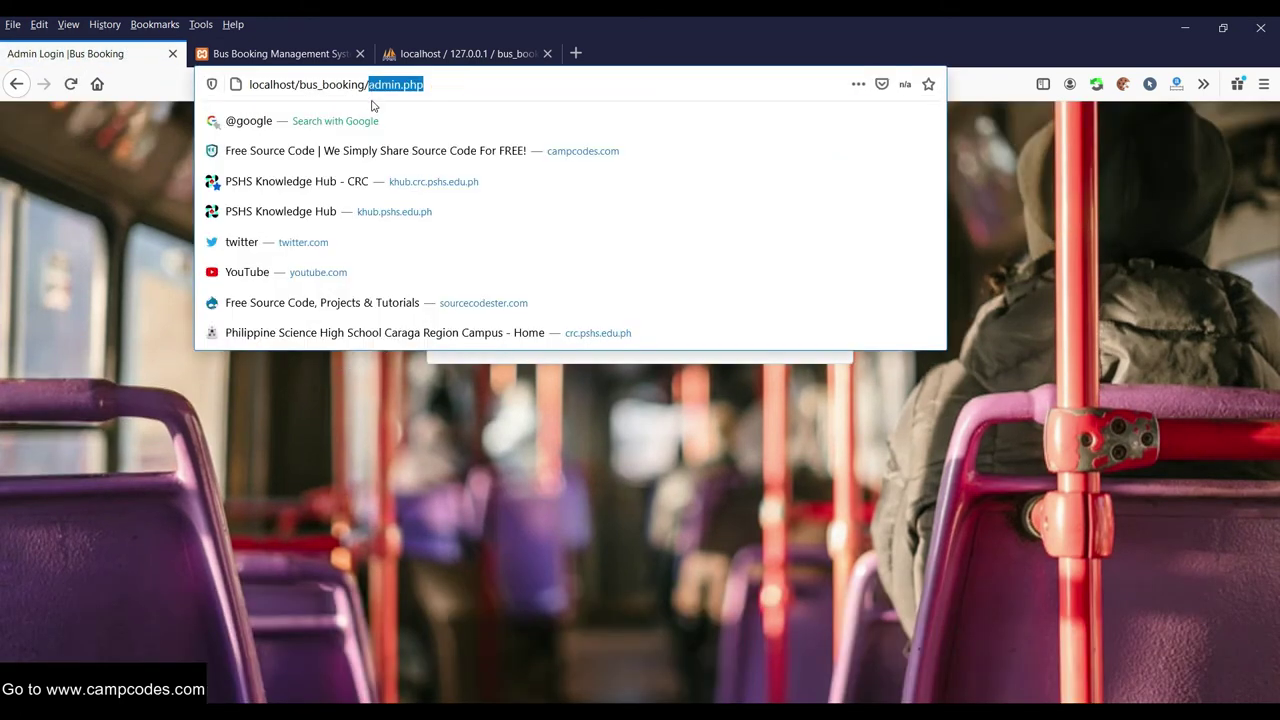
text(index)
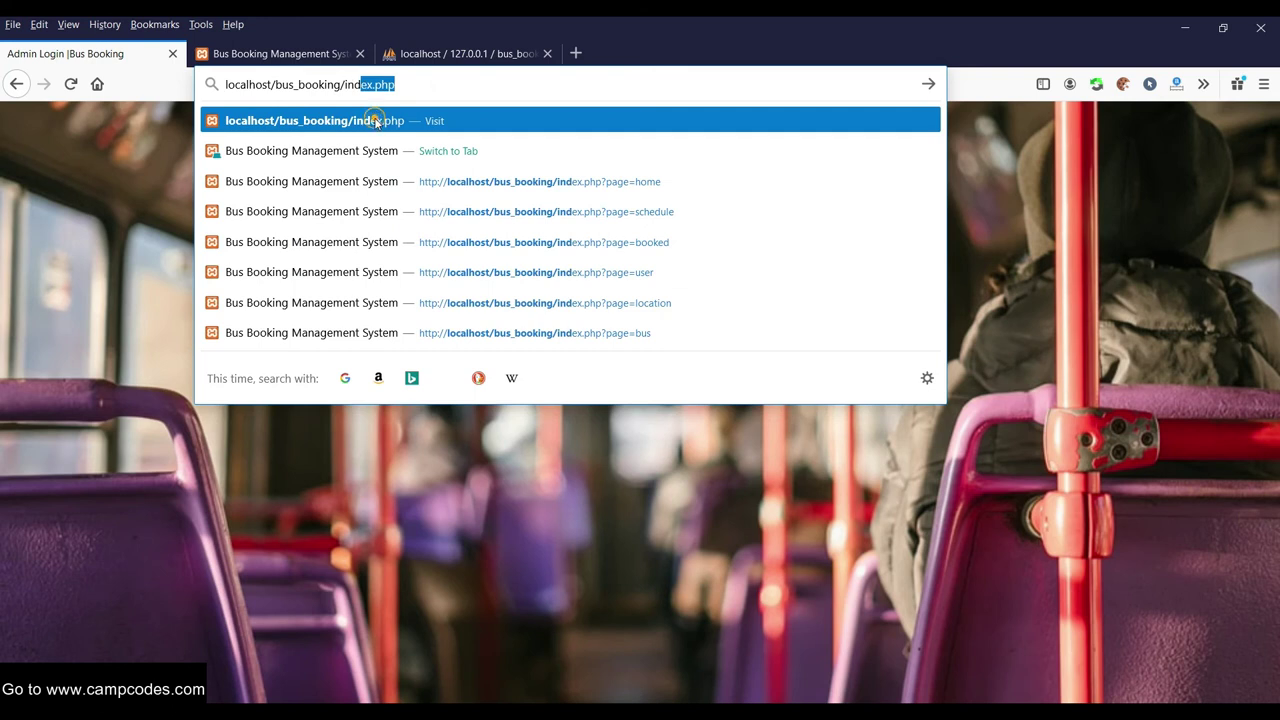
click(376, 120)
Search trips from South, New Delhi, Province to Sample Terminal Name on 2021/01/11
click(654, 560)
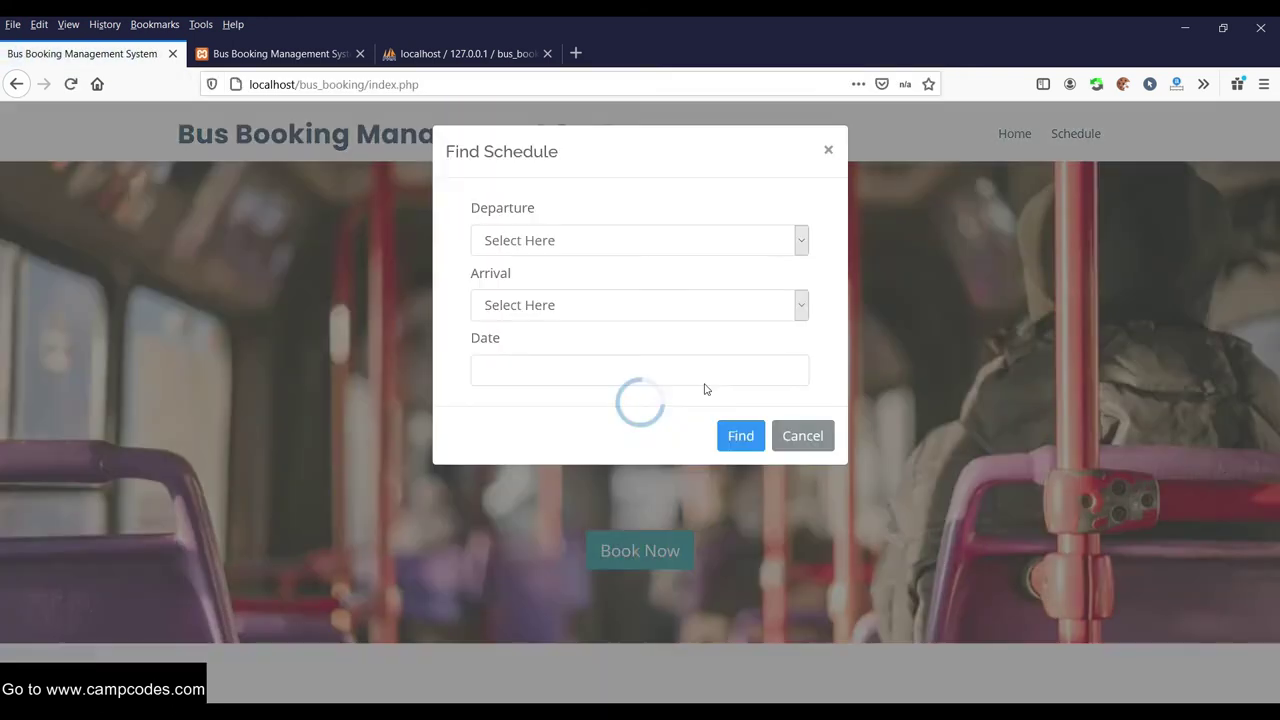
click(650, 238)
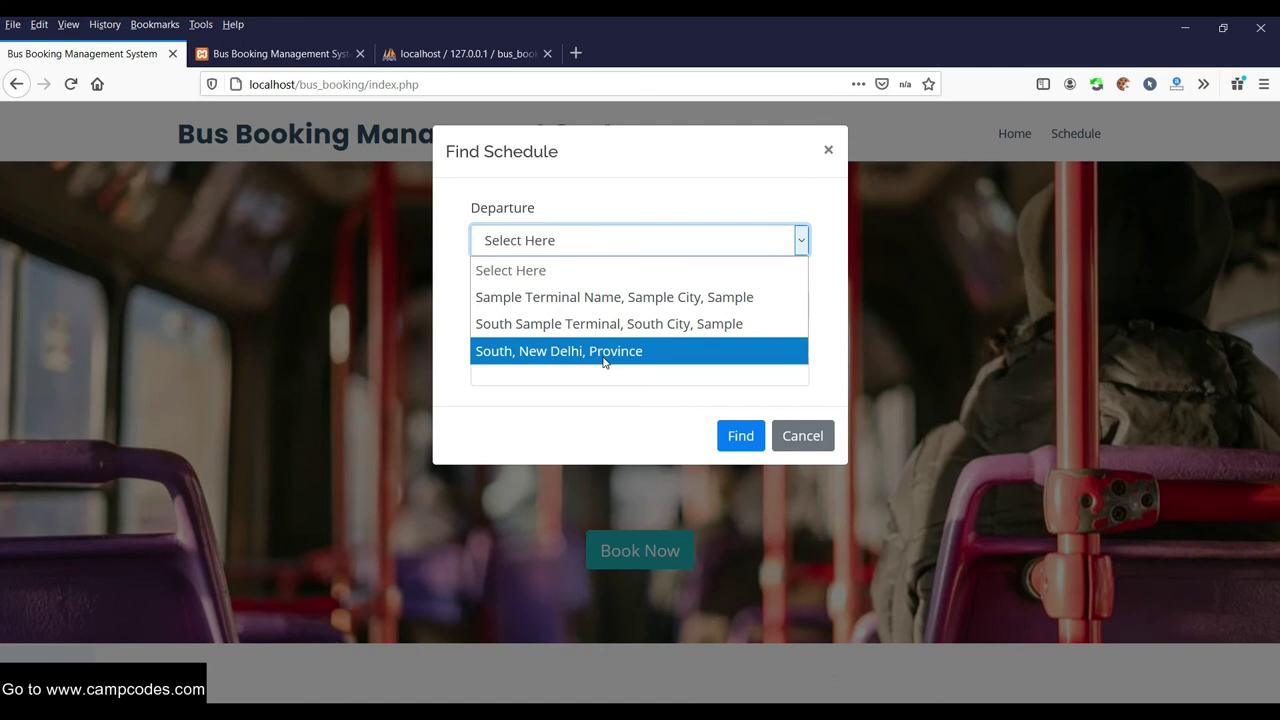
click(604, 352)
click(654, 310)
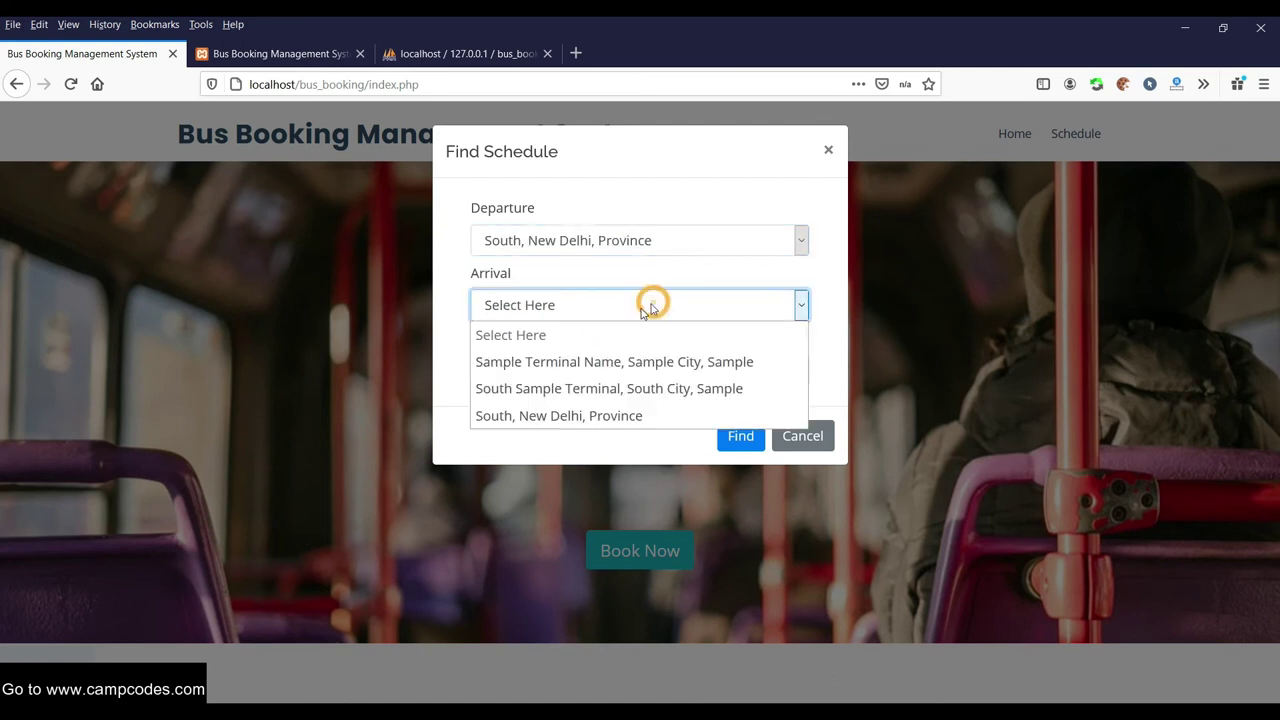
click(590, 354)
click(600, 372)
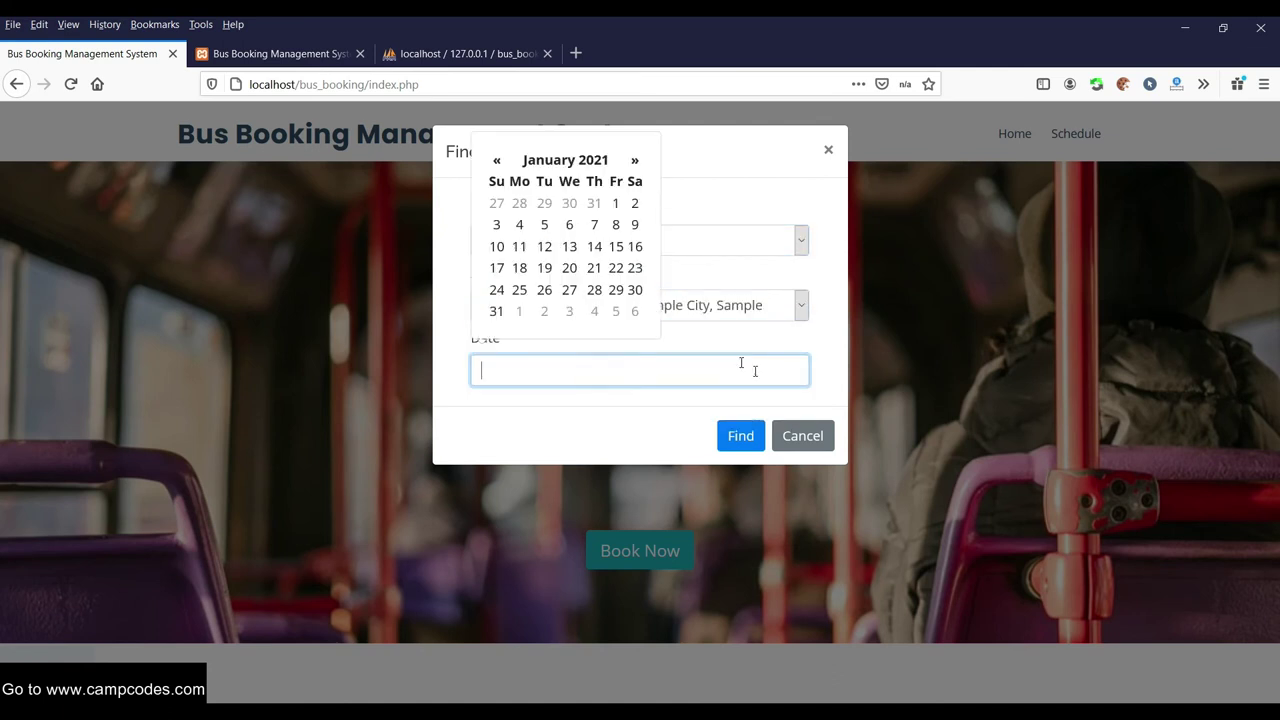
click(519, 246)
click(740, 436)
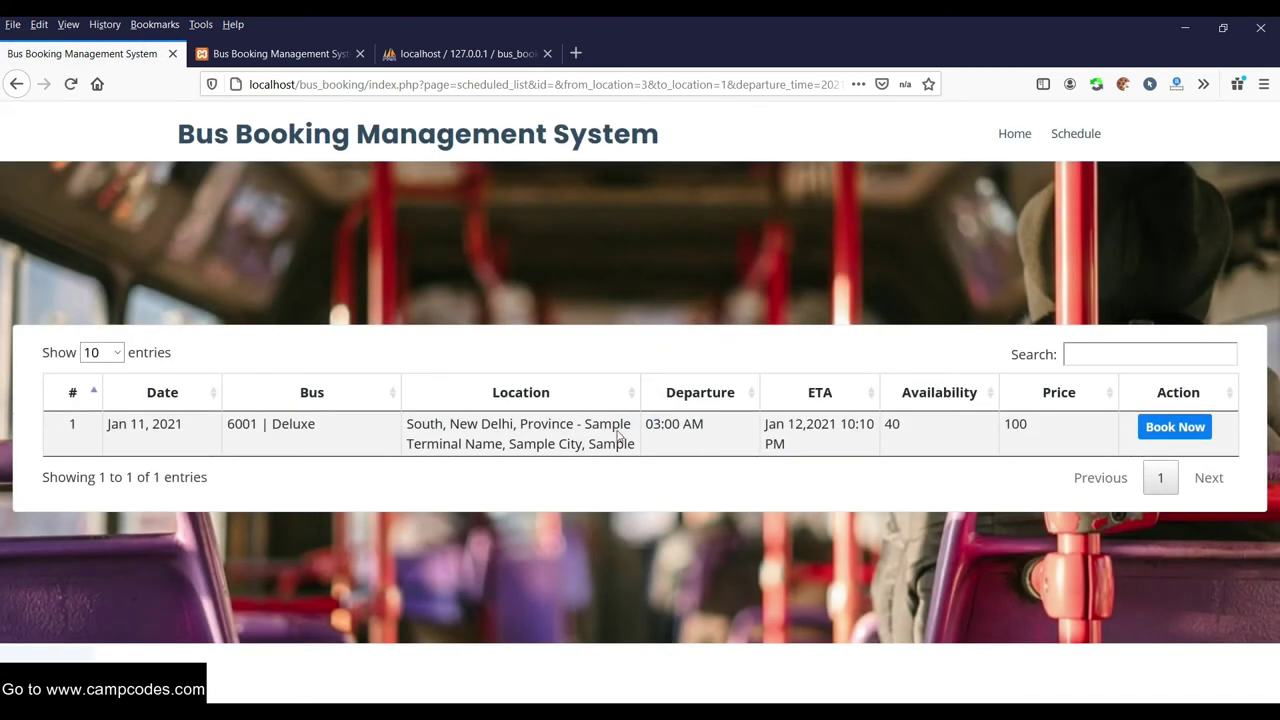
Book the 6001 Deluxe Jan 11 trip and enter the passenger name in the Name field
click(1150, 428)
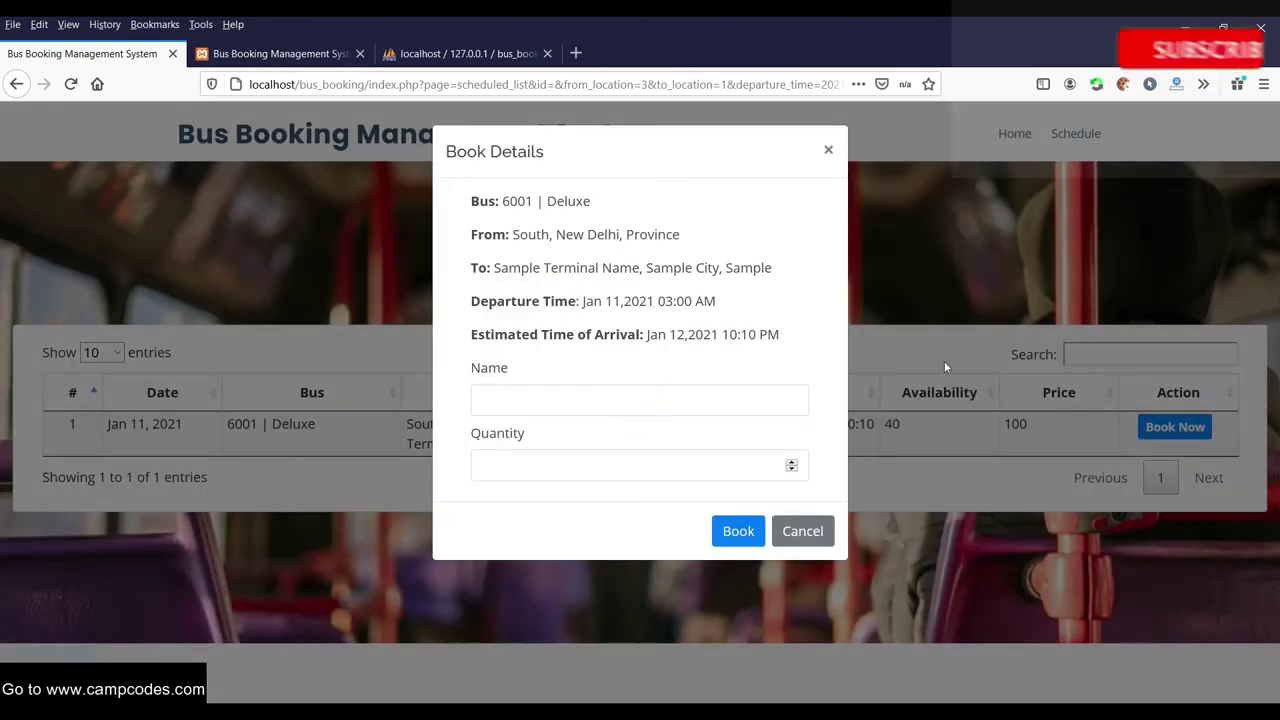
click(608, 396)
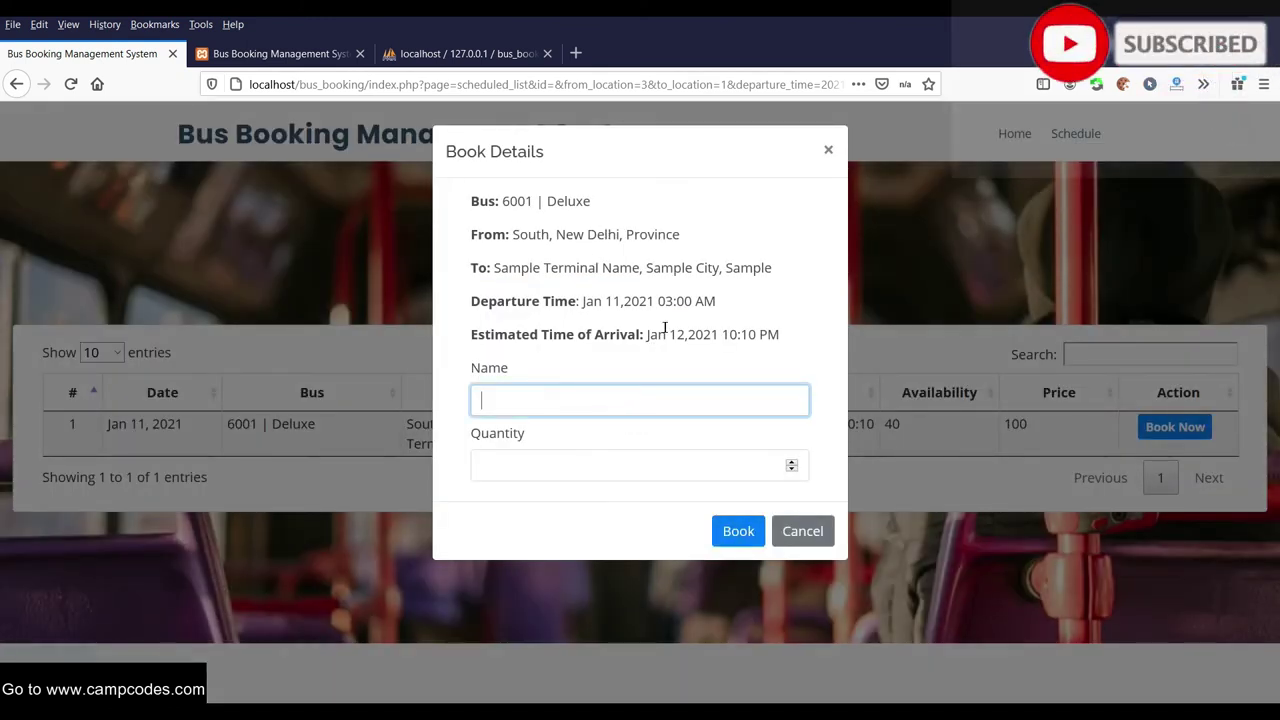
text(sample)
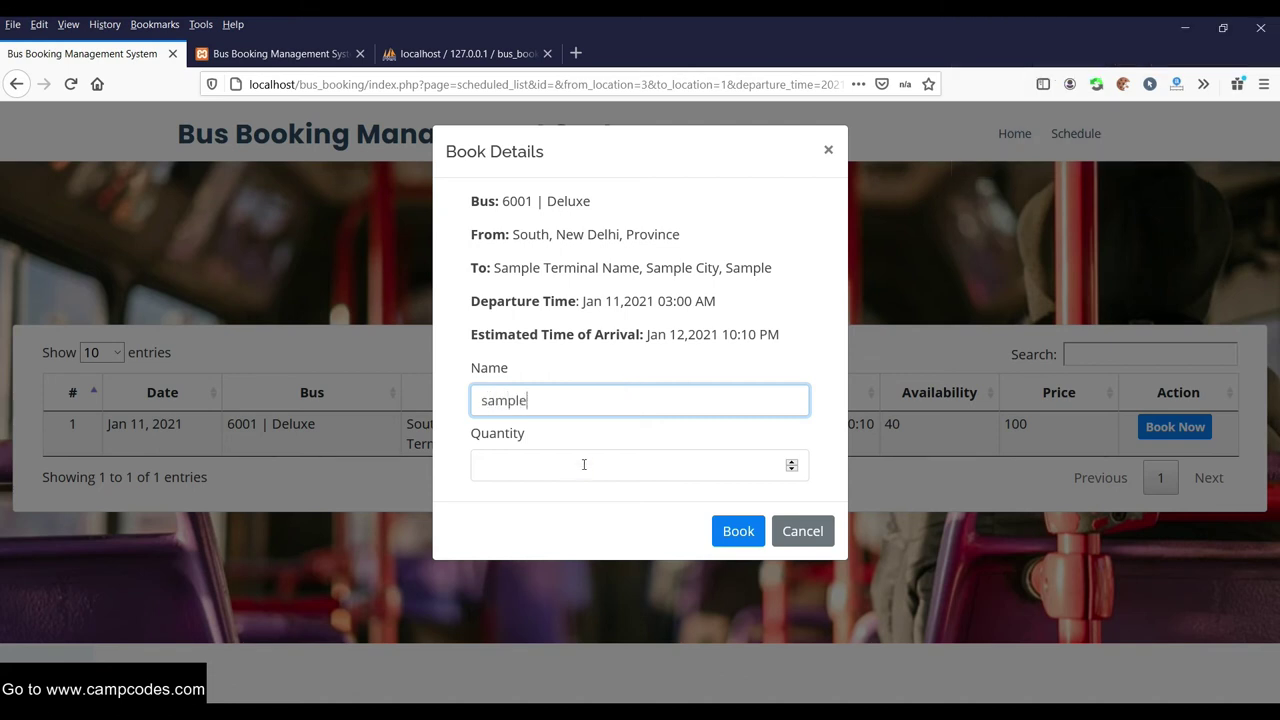
click(584, 464)
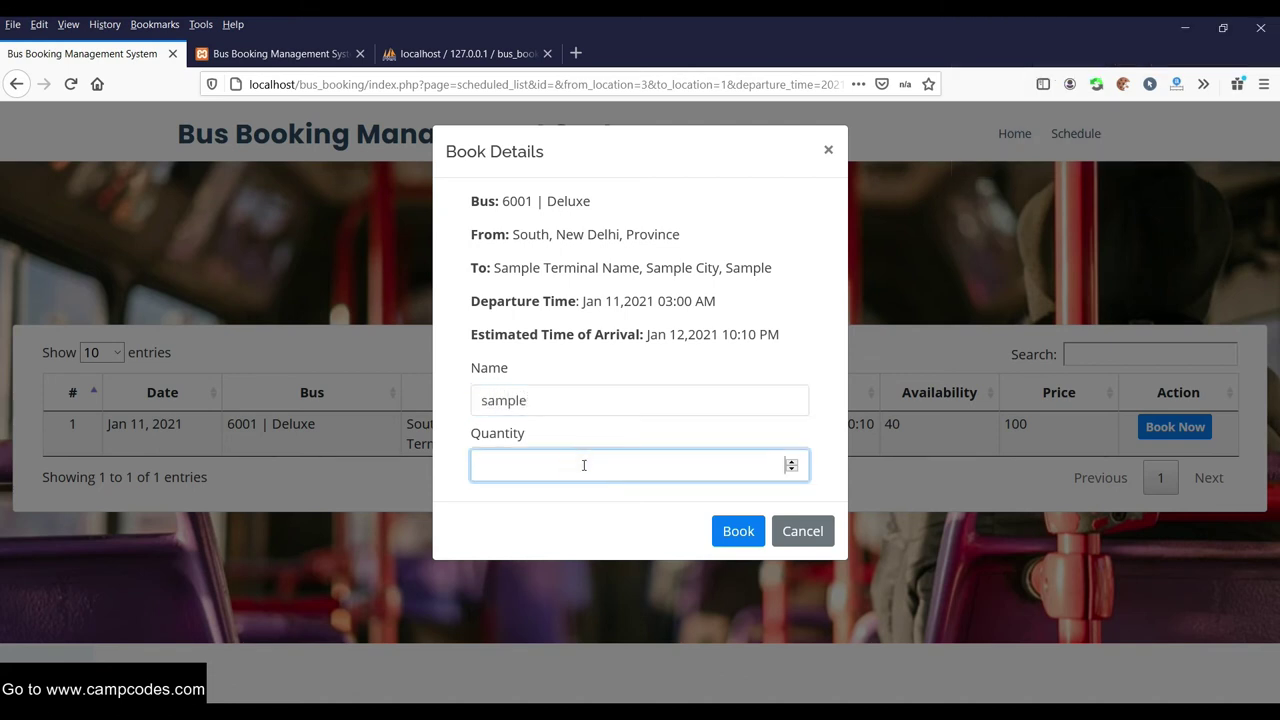